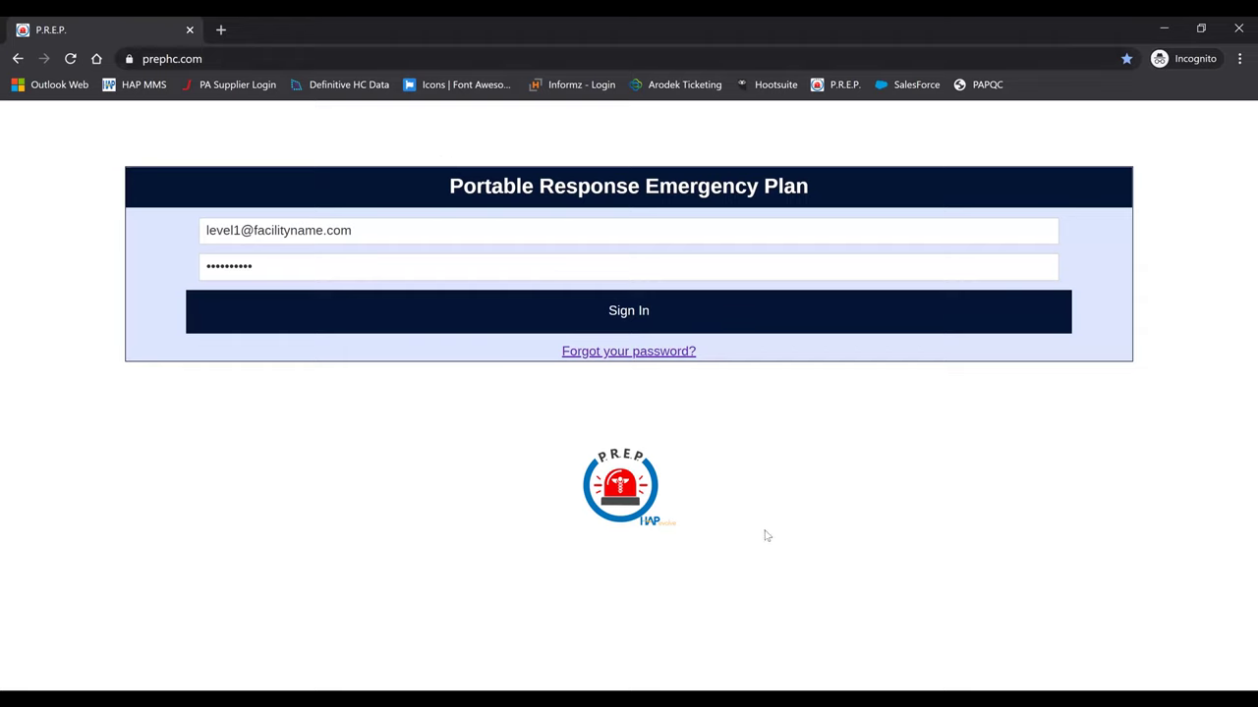
Step: Sign in to the Portable Response Emergency Plan site with the prefilled account e-mail and password
{"action": "left_click", "coordinate": [540, 230]}
{"action": "left_click", "coordinate": [522, 264]}
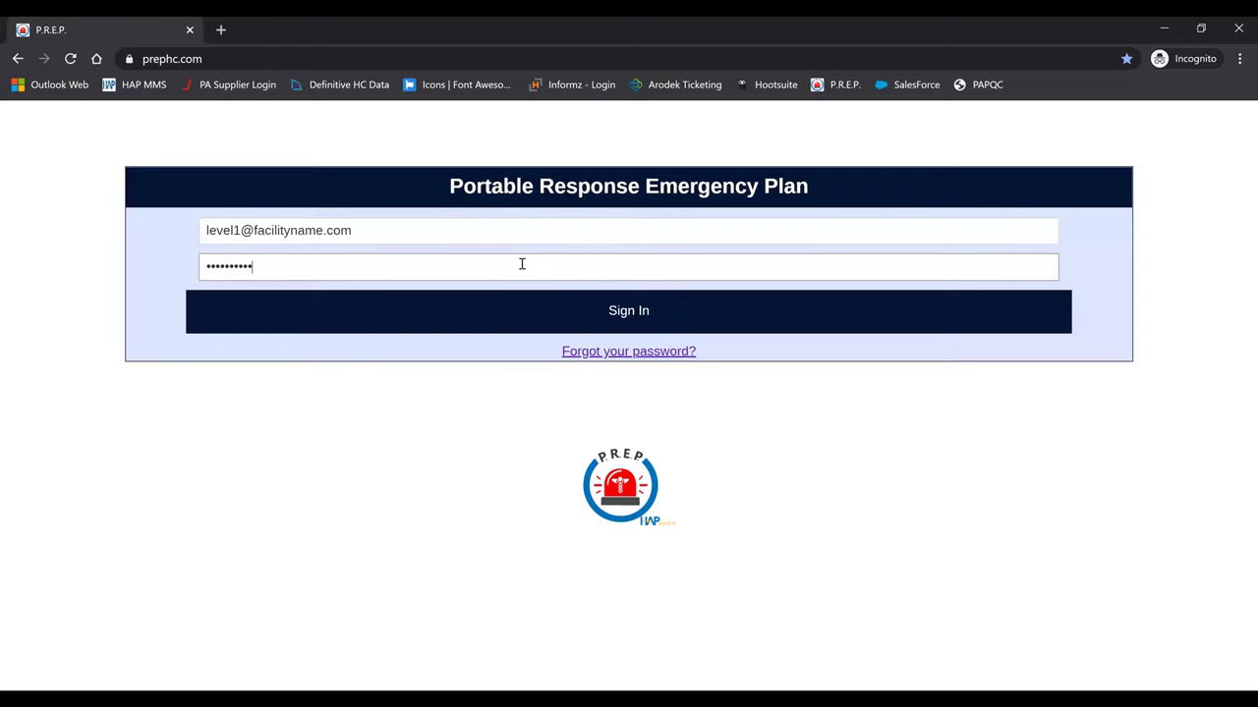
{"action": "left_click", "coordinate": [649, 323]}
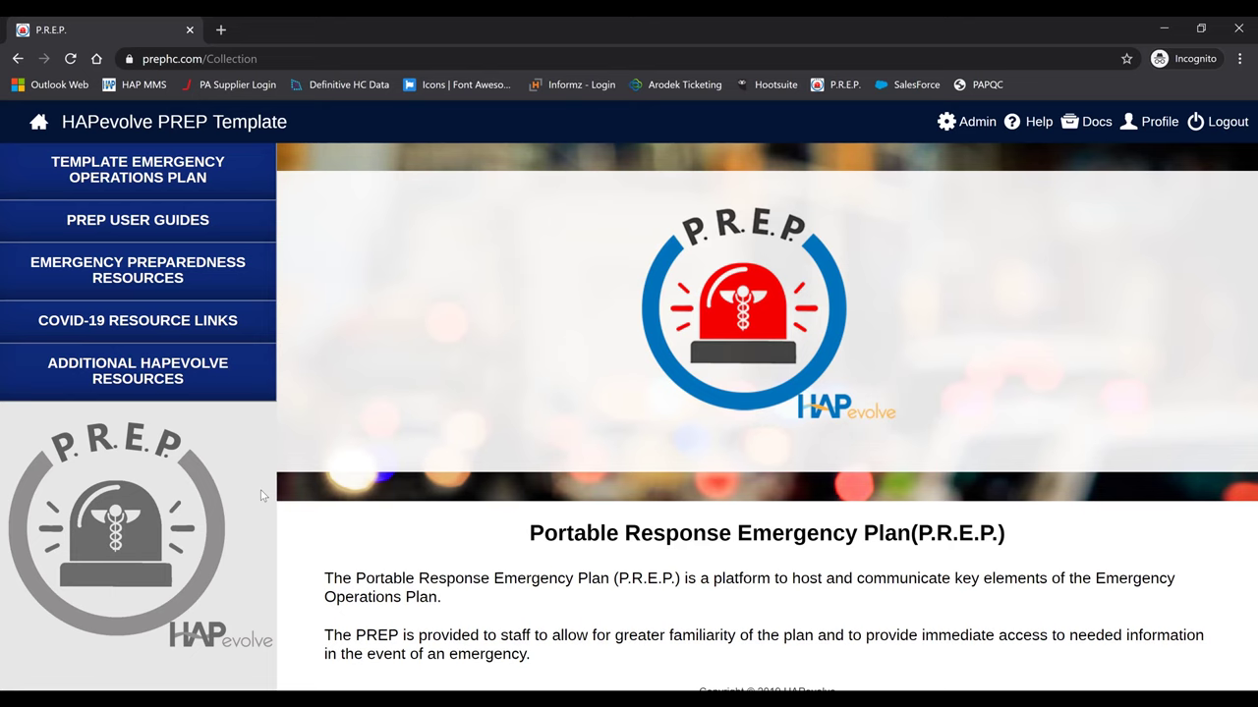
Step: Open the Template Emergency Operations Plan and review its emergency contact numbers, abbreviations and plan overview text
{"action": "left_click", "coordinate": [242, 174]}
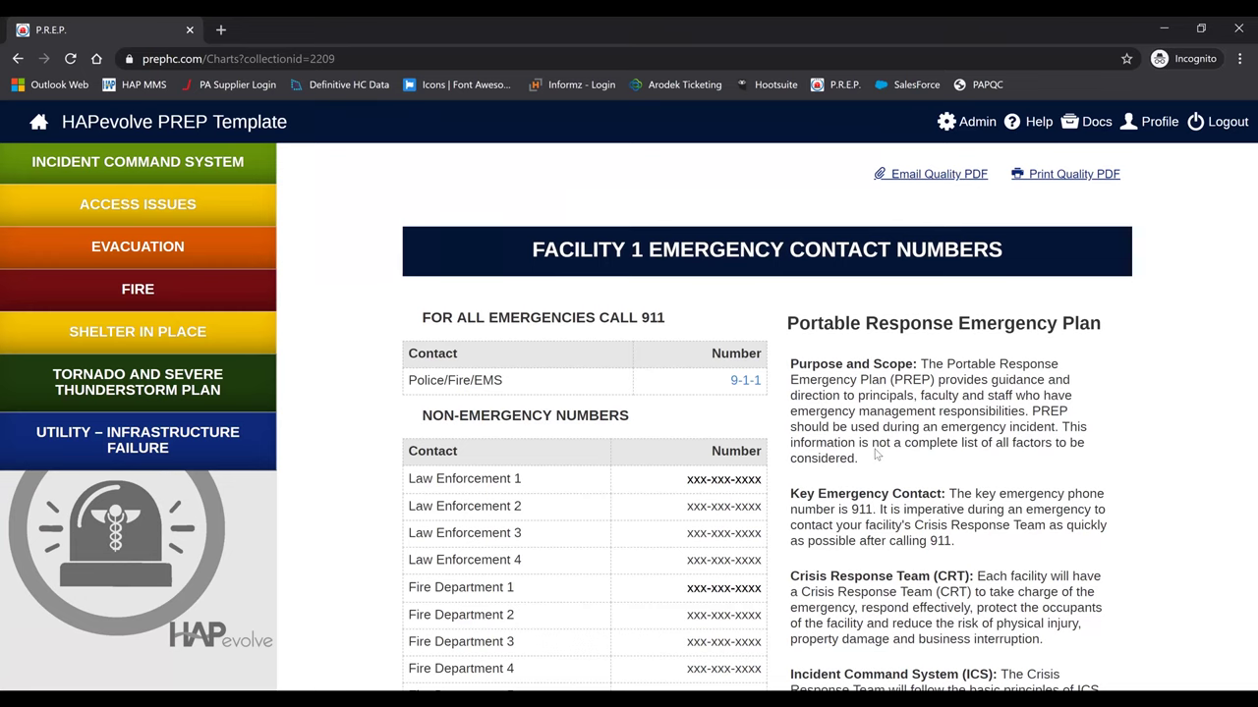
{"action": "scroll", "coordinate": [876, 453], "scroll_direction": "down", "scroll_amount": 2}
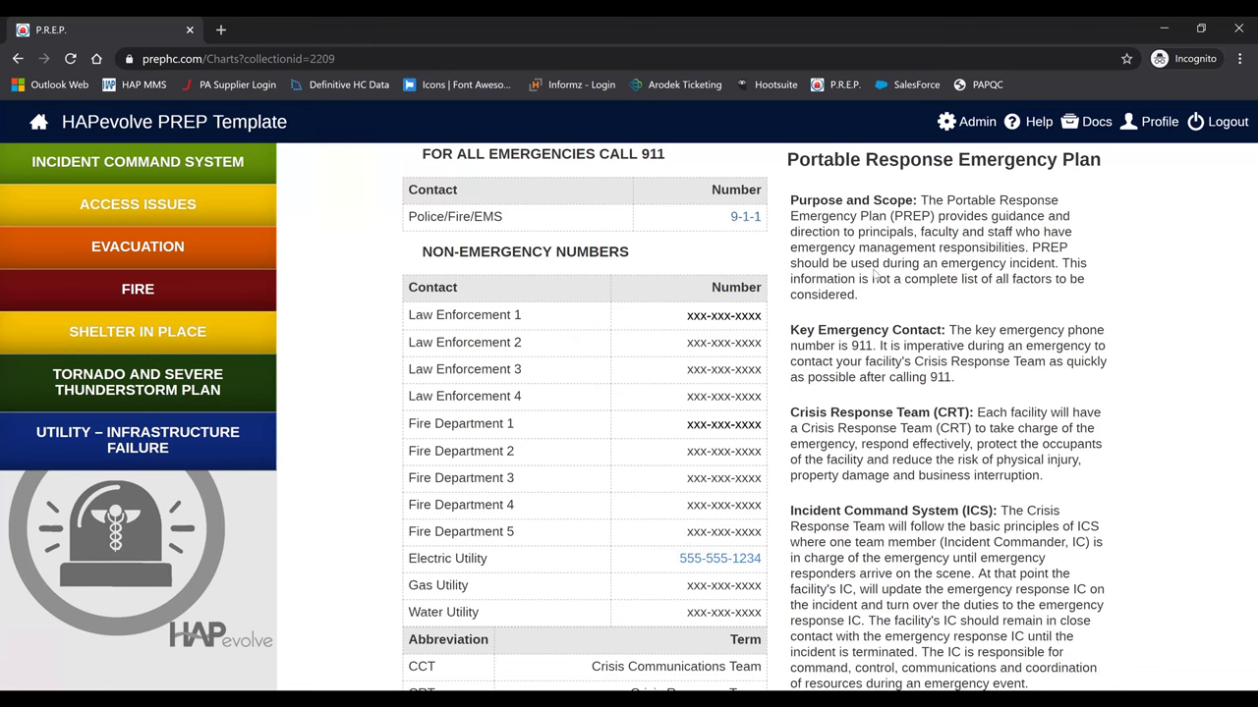
{"action": "scroll", "coordinate": [899, 533], "scroll_direction": "down", "scroll_amount": 1}
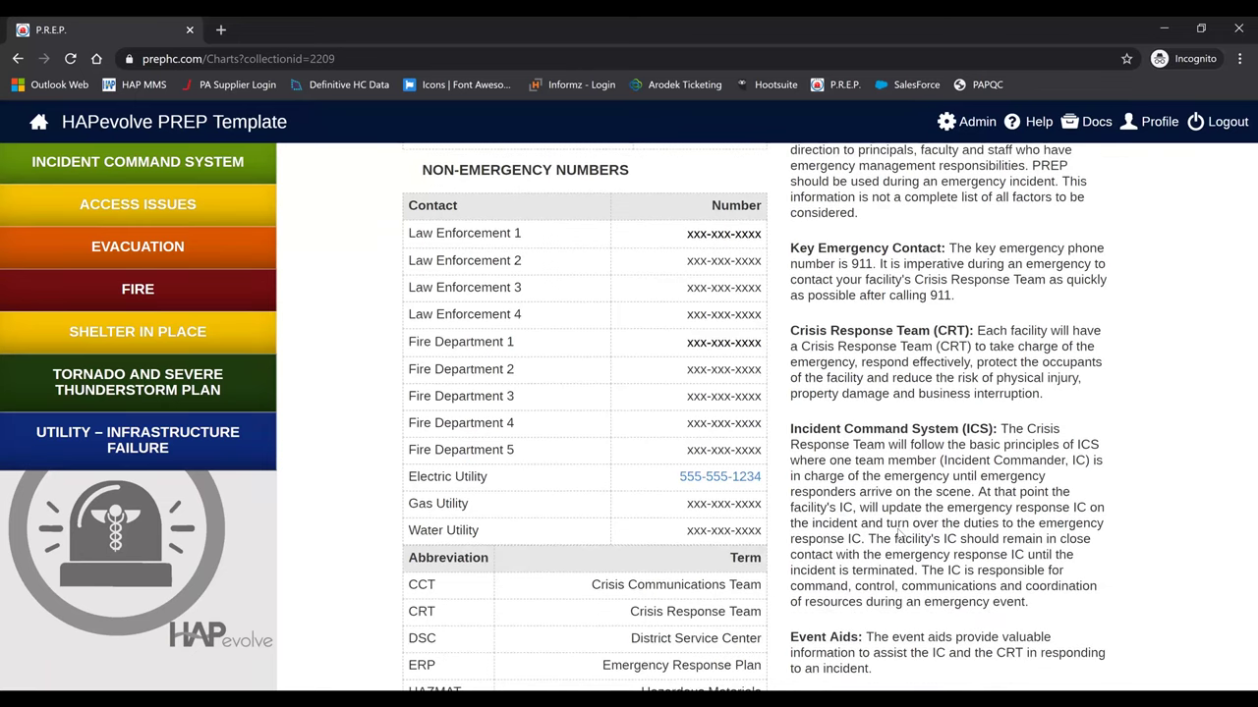
{"action": "scroll", "coordinate": [899, 530], "scroll_direction": "down", "scroll_amount": 2}
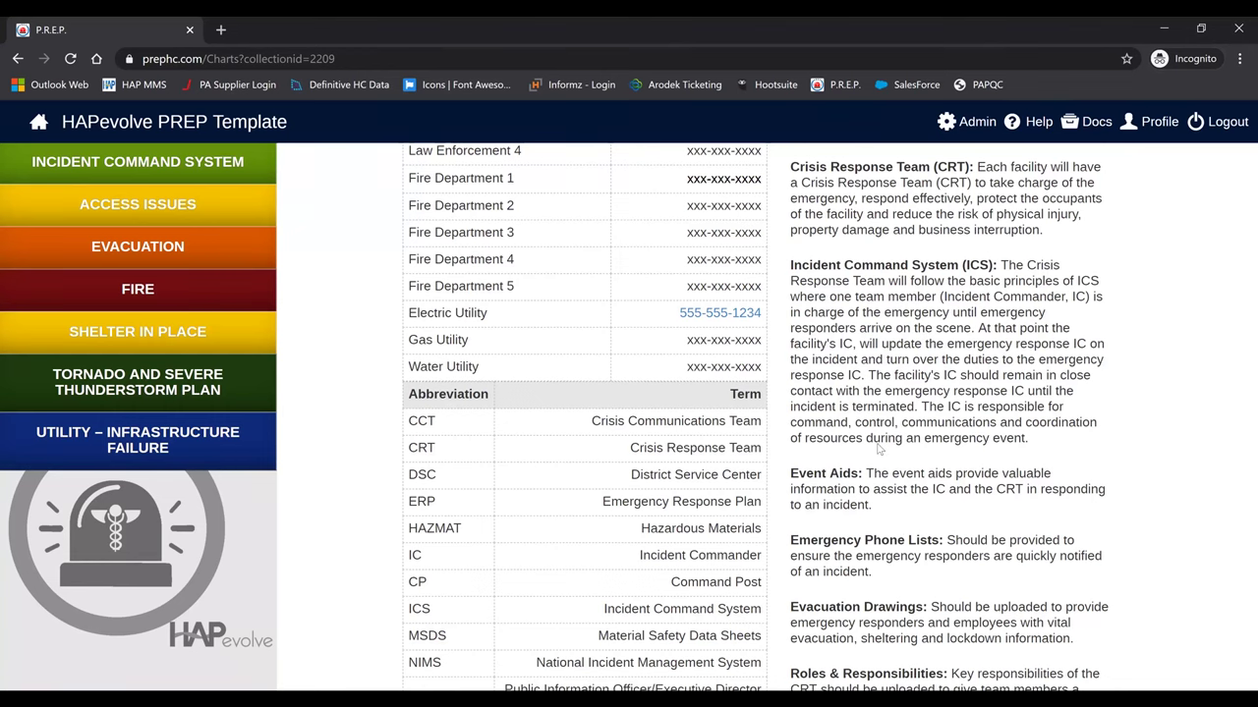
{"action": "scroll", "coordinate": [880, 449], "scroll_direction": "down", "scroll_amount": 2}
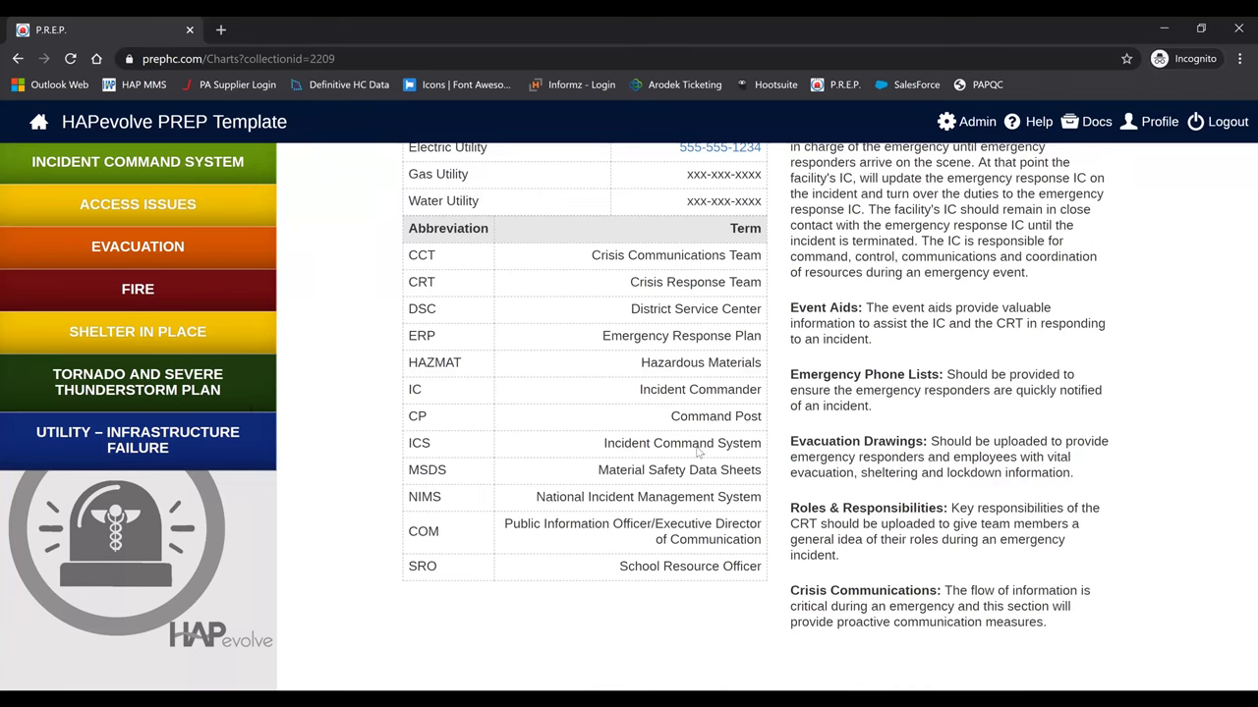
{"action": "scroll", "coordinate": [698, 451], "scroll_direction": "up", "scroll_amount": 10}
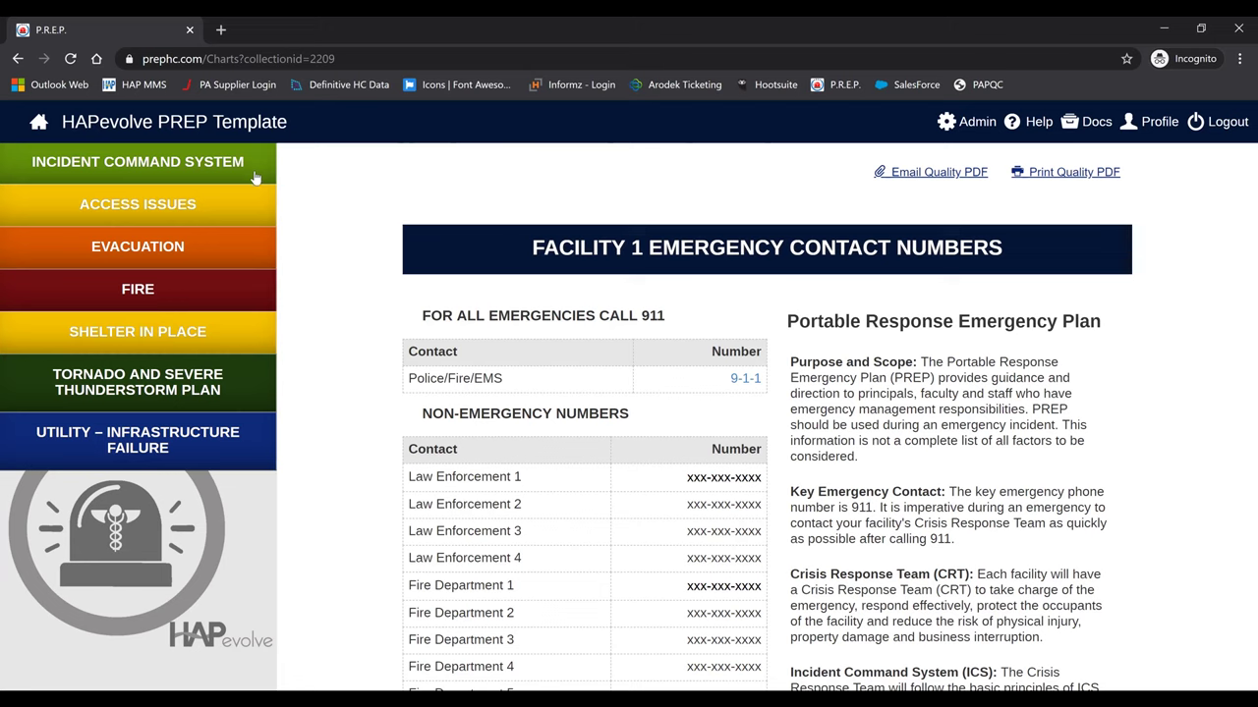
Step: Open the Fire event and read through the Fire Response Plan, including the response team and Incident Commander duties
{"action": "left_click", "coordinate": [191, 300]}
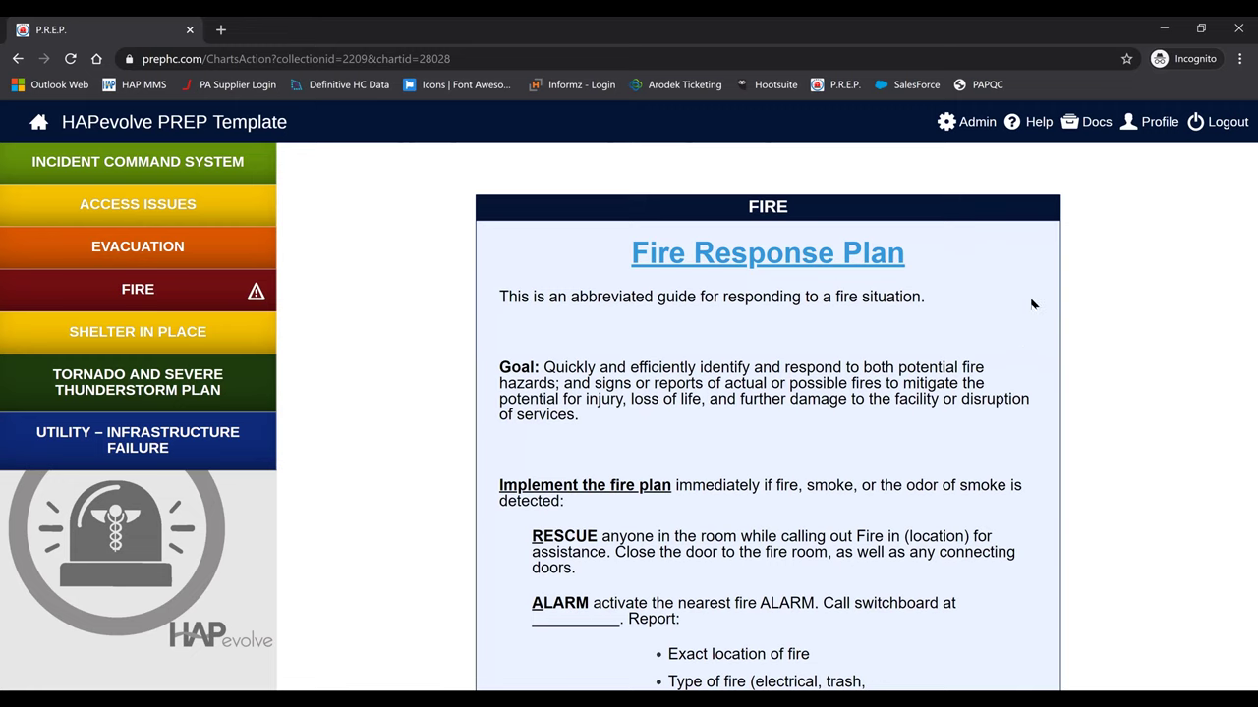
{"action": "scroll", "coordinate": [1030, 302], "scroll_direction": "down", "scroll_amount": 1}
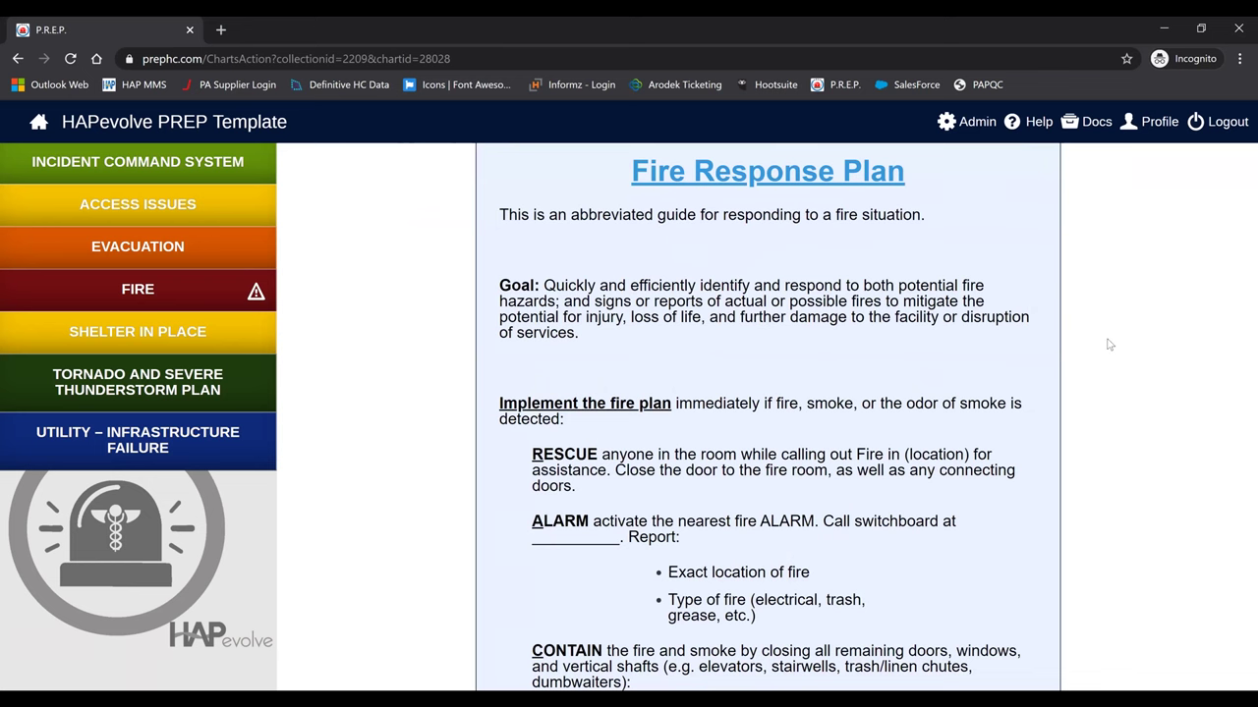
{"action": "scroll", "coordinate": [1096, 342], "scroll_direction": "down", "scroll_amount": 1}
{"action": "scroll", "coordinate": [1096, 342], "scroll_direction": "down", "scroll_amount": 2}
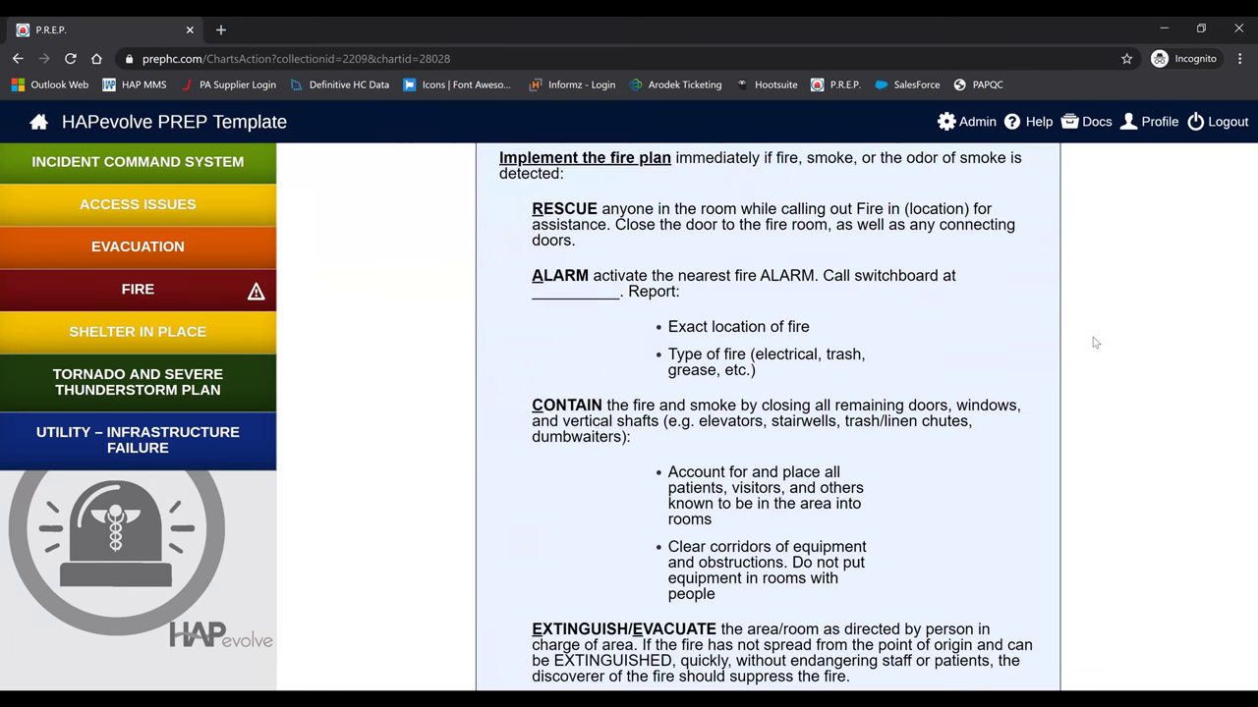
{"action": "scroll", "coordinate": [1096, 342], "scroll_direction": "down", "scroll_amount": 4}
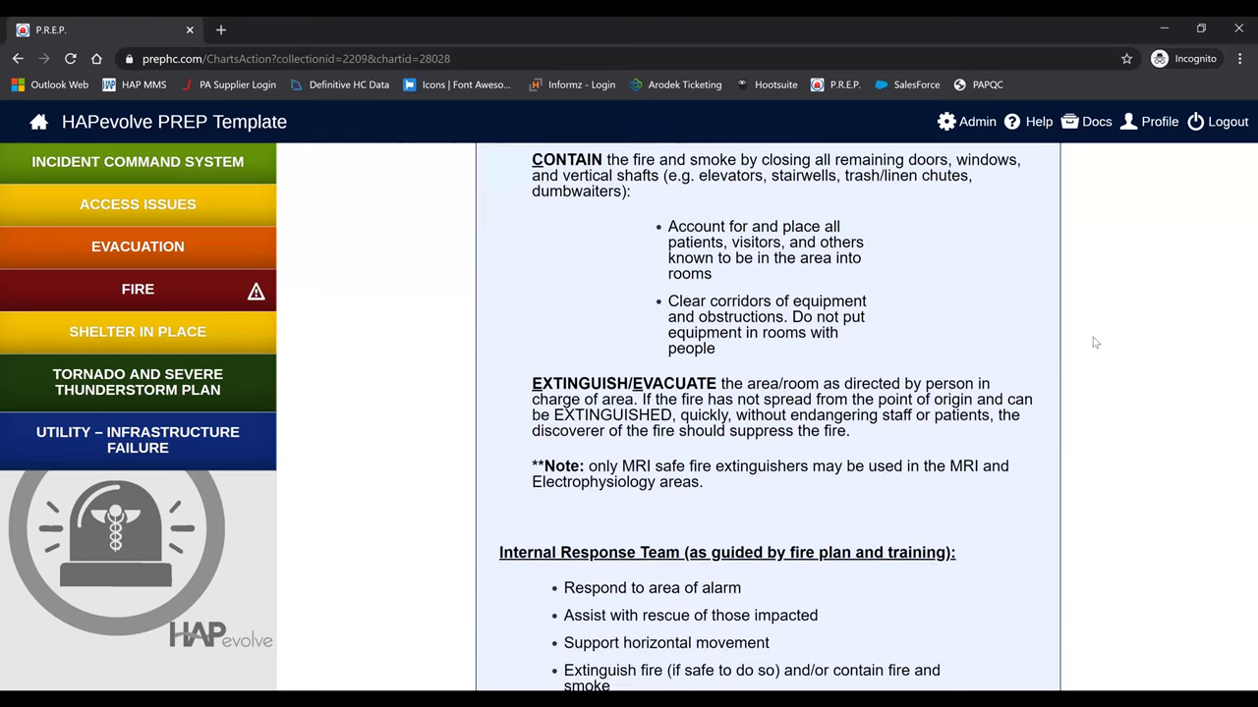
{"action": "scroll", "coordinate": [1095, 342], "scroll_direction": "down", "scroll_amount": 1}
{"action": "scroll", "coordinate": [1071, 350], "scroll_direction": "down", "scroll_amount": 2}
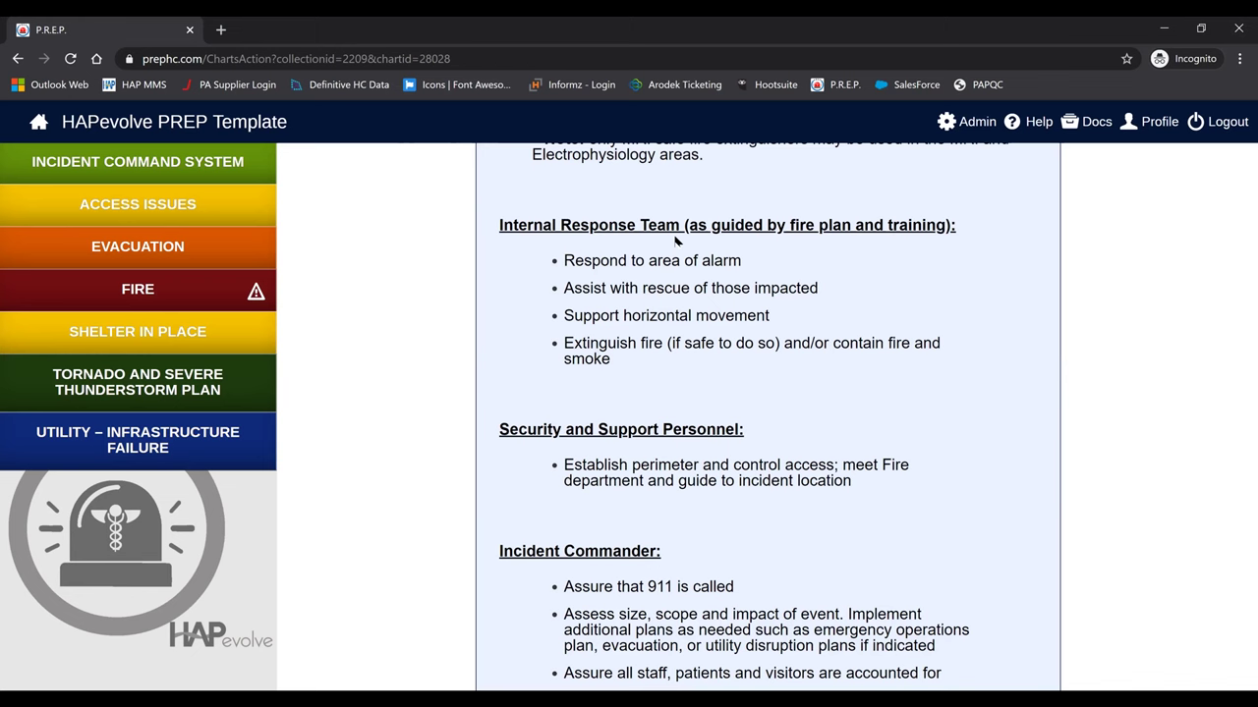
{"action": "scroll", "coordinate": [1120, 511], "scroll_direction": "down", "scroll_amount": 2}
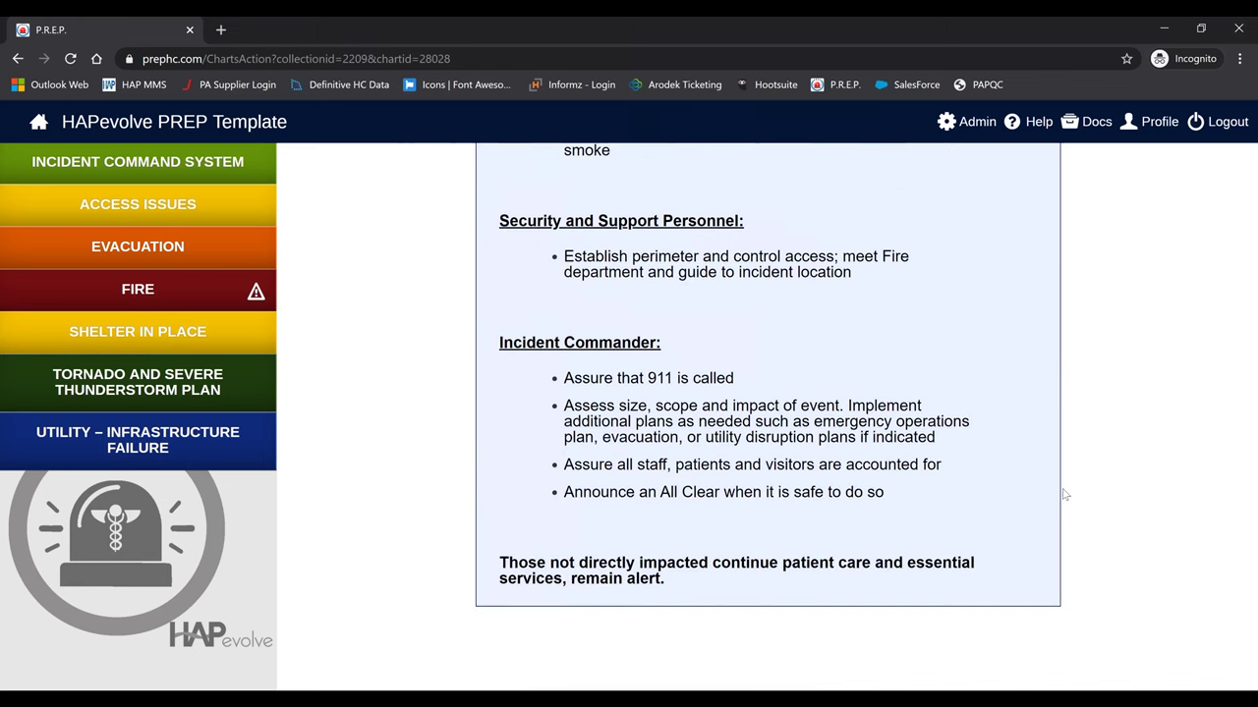
{"action": "scroll", "coordinate": [1061, 491], "scroll_direction": "up", "scroll_amount": 3}
{"action": "scroll", "coordinate": [1061, 491], "scroll_direction": "up", "scroll_amount": 10}
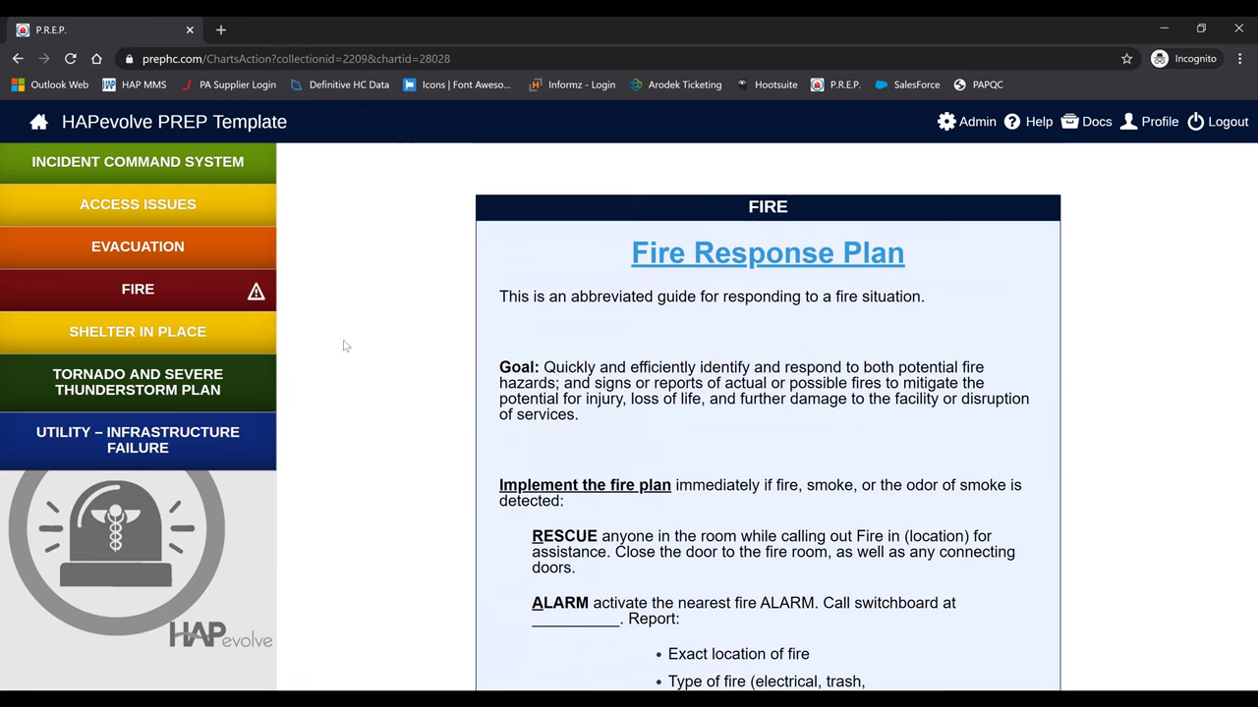
Step: Open the Shelter in Place event and read through its guidance for patient care areas and response personnel
{"action": "left_click", "coordinate": [260, 340]}
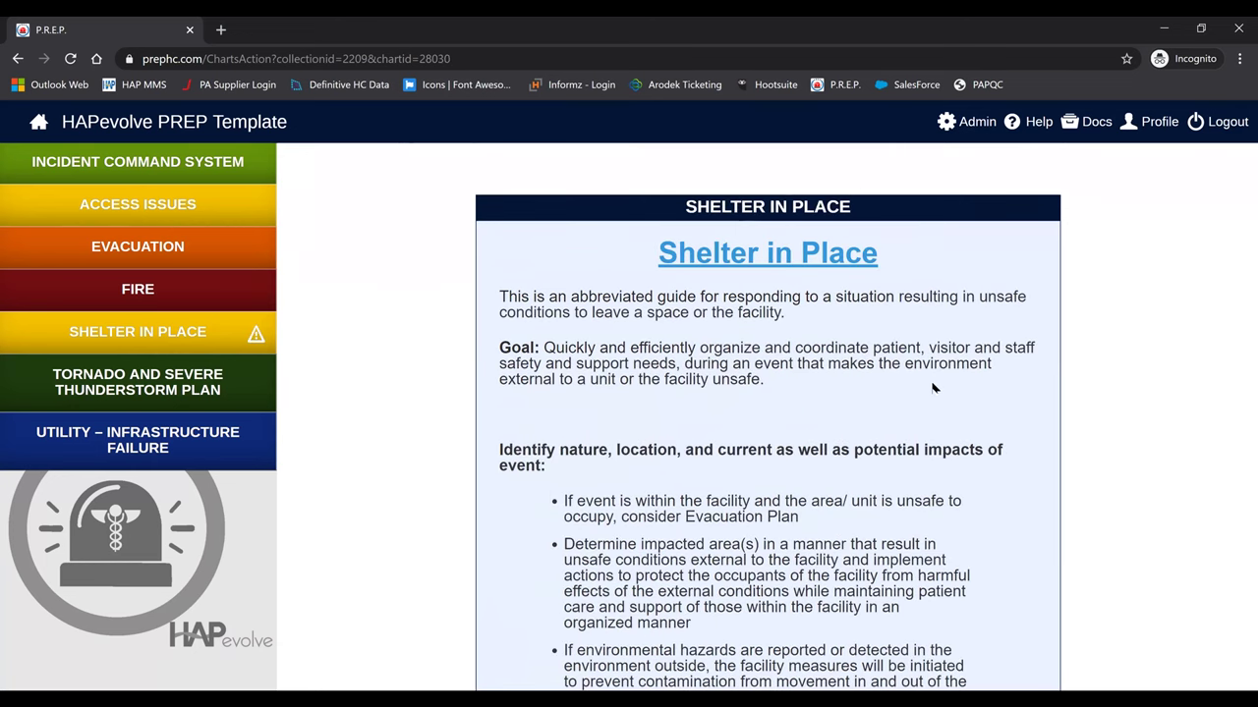
{"action": "scroll", "coordinate": [931, 388], "scroll_direction": "down", "scroll_amount": 3}
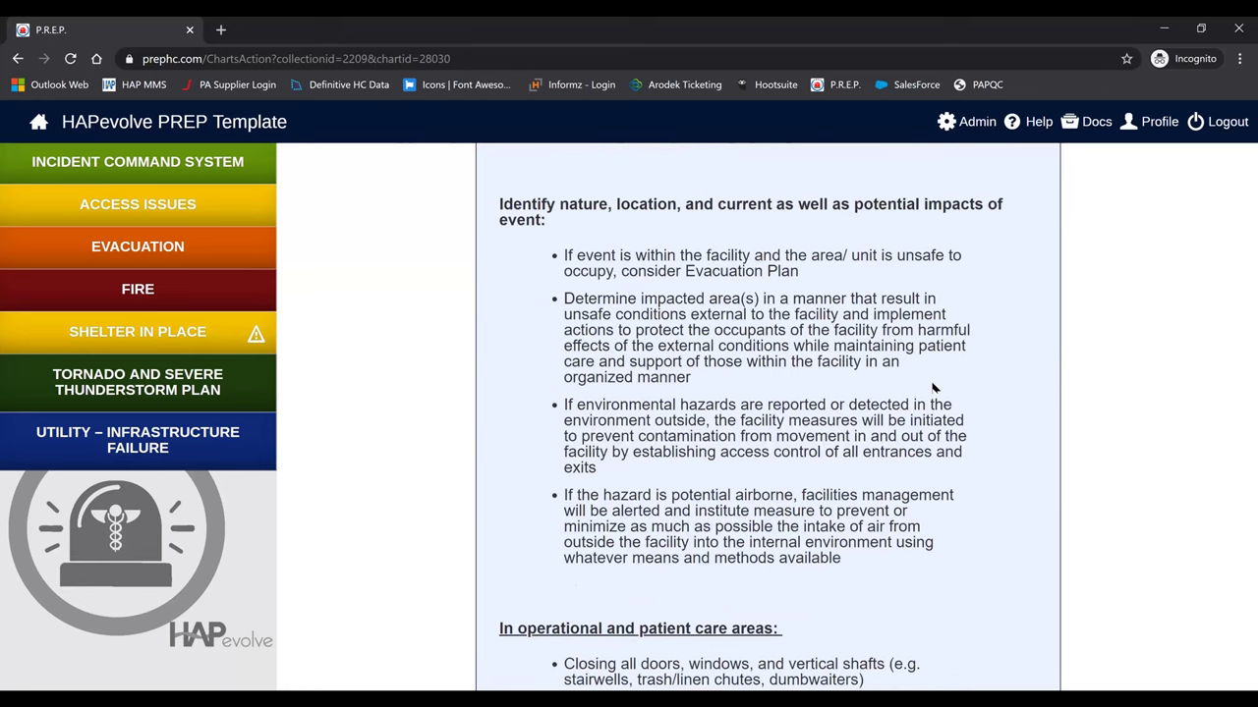
{"action": "scroll", "coordinate": [931, 388], "scroll_direction": "down", "scroll_amount": 1}
{"action": "scroll", "coordinate": [764, 305], "scroll_direction": "down", "scroll_amount": 1}
{"action": "scroll", "coordinate": [772, 451], "scroll_direction": "down", "scroll_amount": 3}
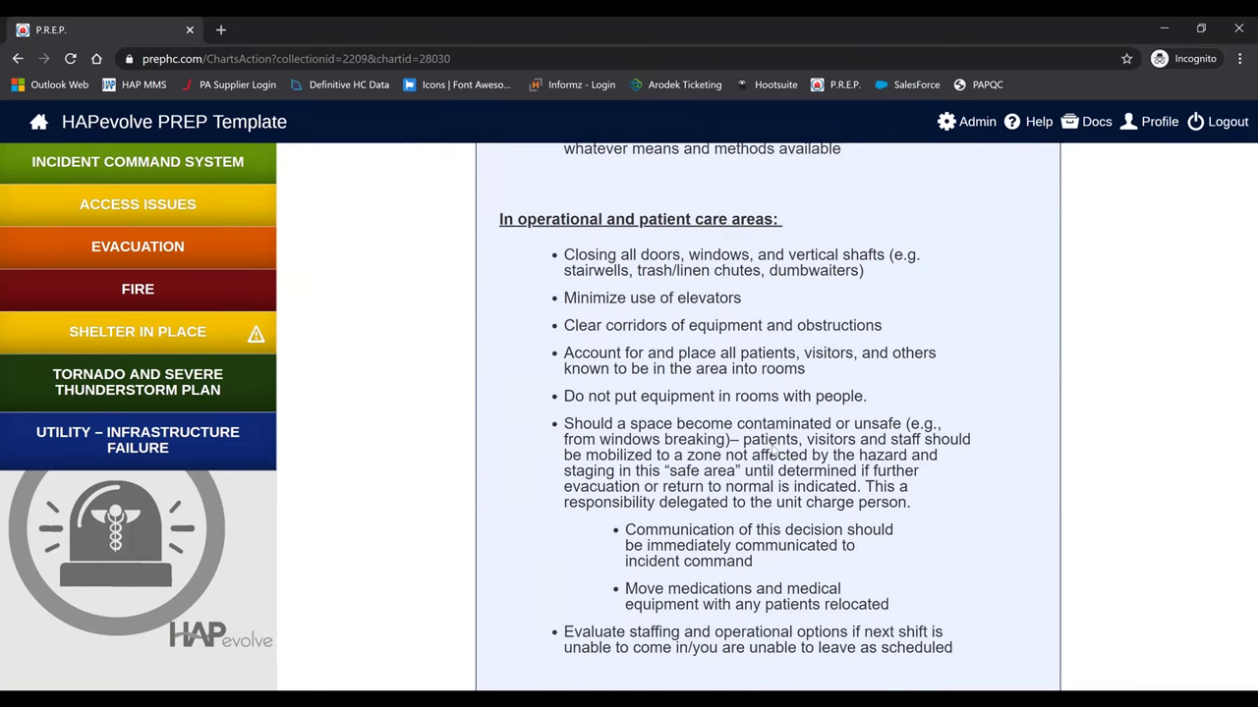
{"action": "scroll", "coordinate": [771, 450], "scroll_direction": "down", "scroll_amount": 1}
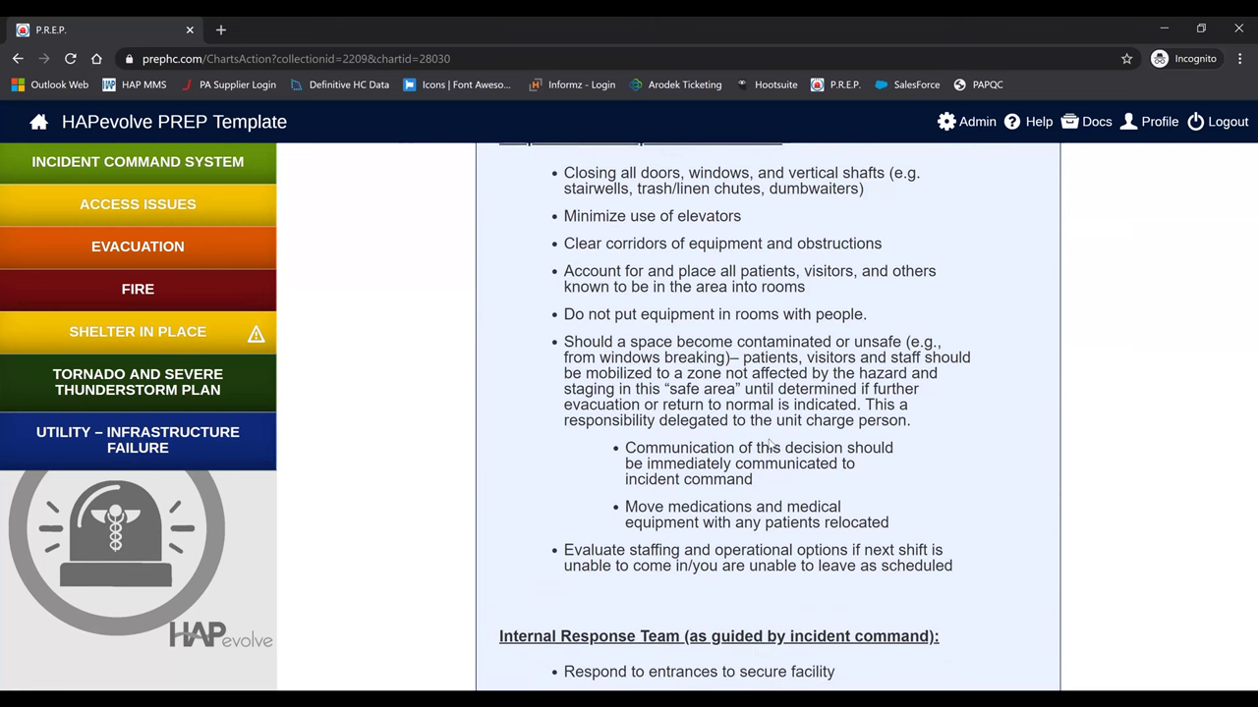
{"action": "scroll", "coordinate": [768, 442], "scroll_direction": "down", "scroll_amount": 4}
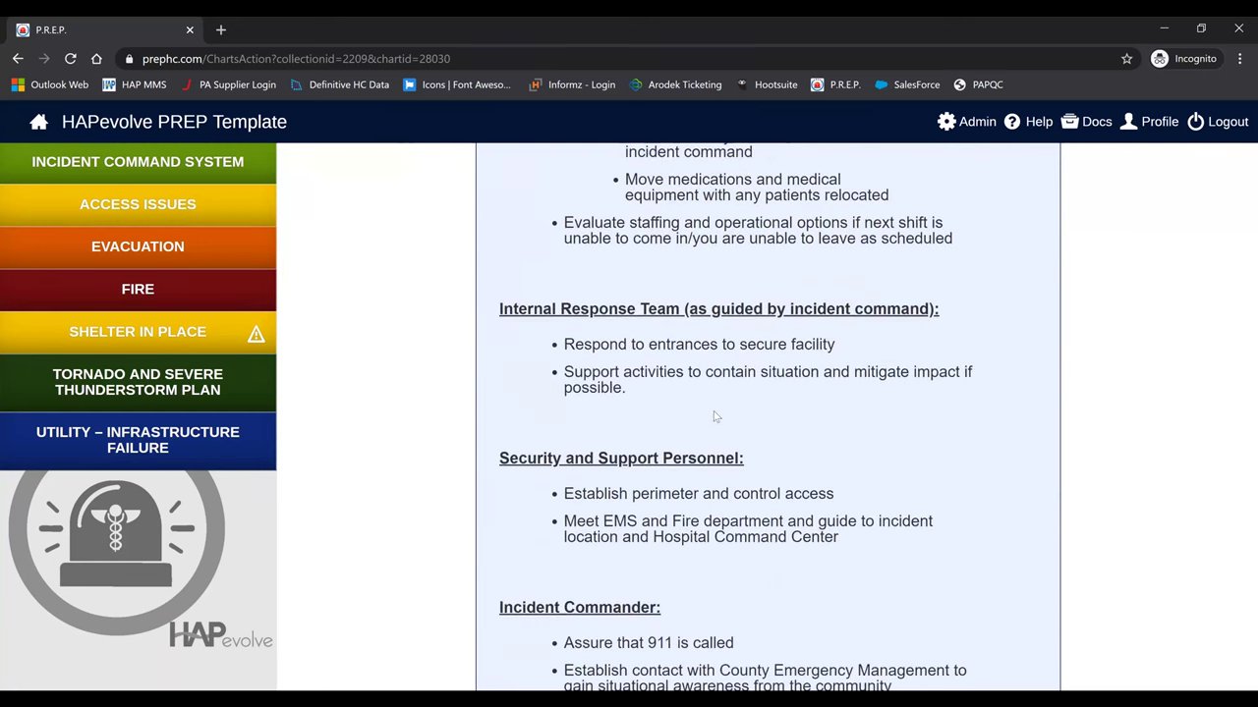
{"action": "scroll", "coordinate": [766, 442], "scroll_direction": "down", "scroll_amount": 1}
{"action": "scroll", "coordinate": [816, 468], "scroll_direction": "up", "scroll_amount": 8}
{"action": "scroll", "coordinate": [818, 469], "scroll_direction": "up", "scroll_amount": 6}
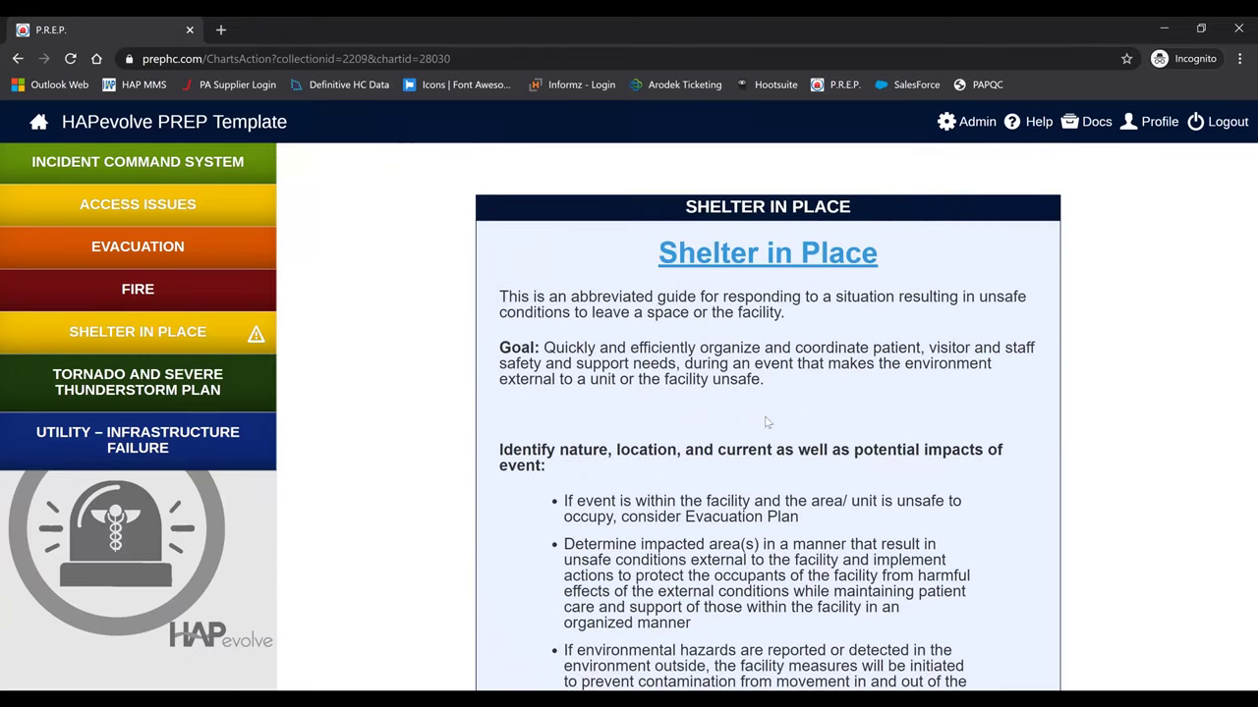
Step: Go back to the home page, revisit the Template Emergency Operations Plan's contact page, and return home
{"action": "left_click", "coordinate": [38, 125]}
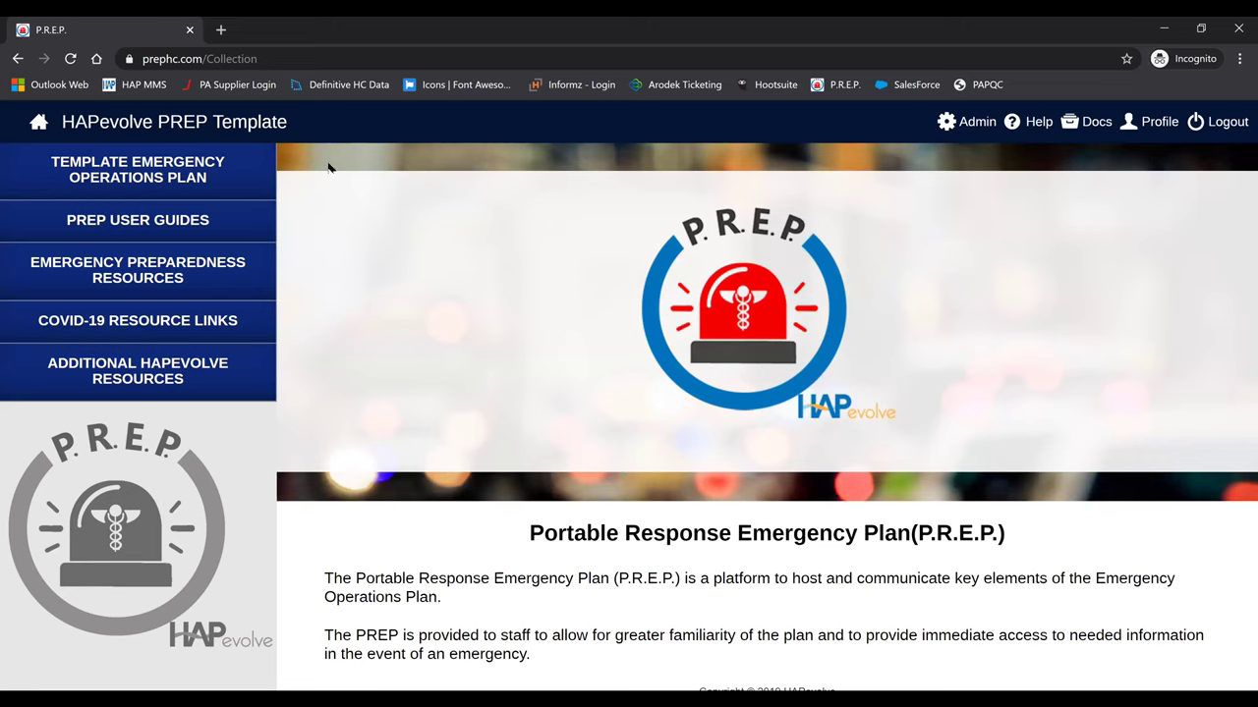
{"action": "left_click", "coordinate": [259, 172]}
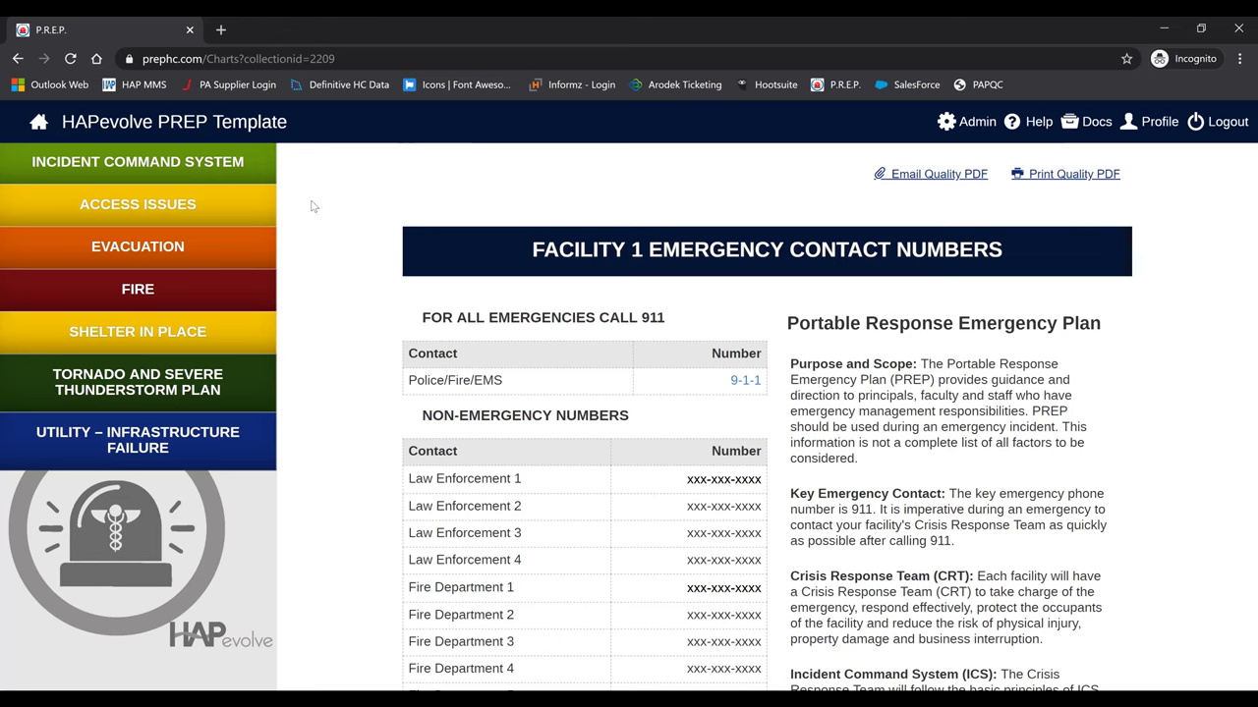
{"action": "left_click", "coordinate": [40, 122]}
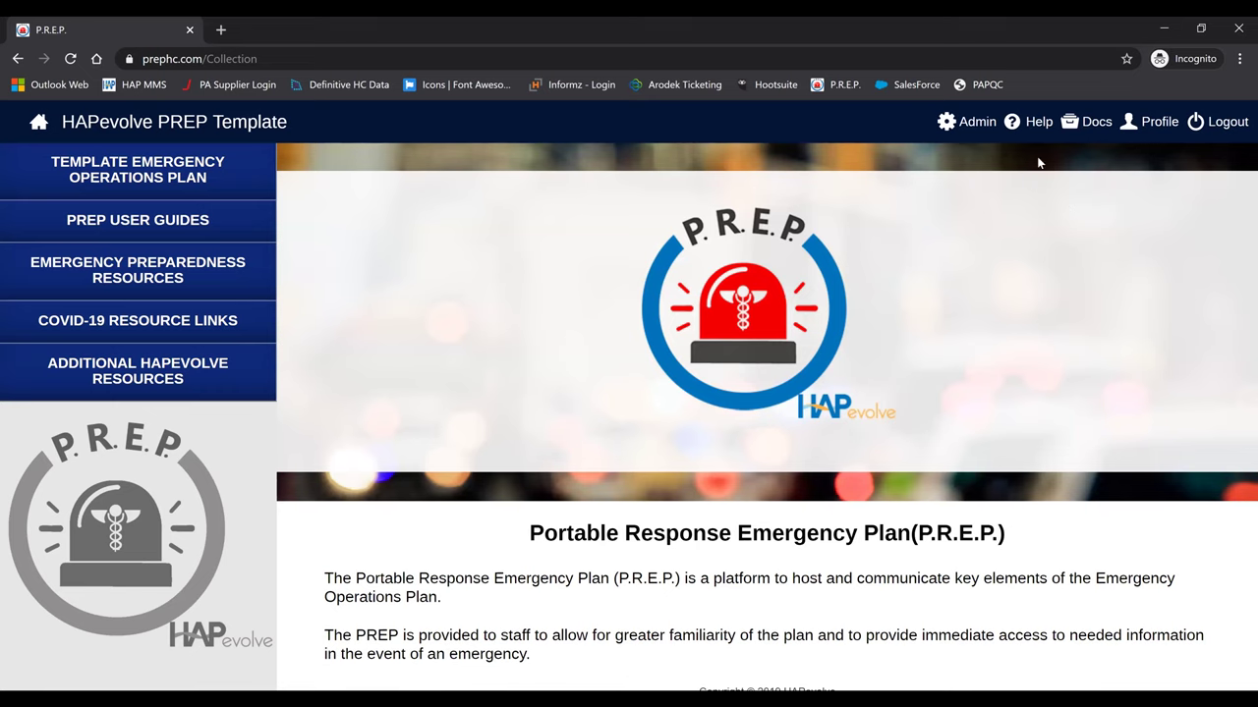
Step: View the icon key on the Help page and close it
{"action": "left_click", "coordinate": [1036, 126]}
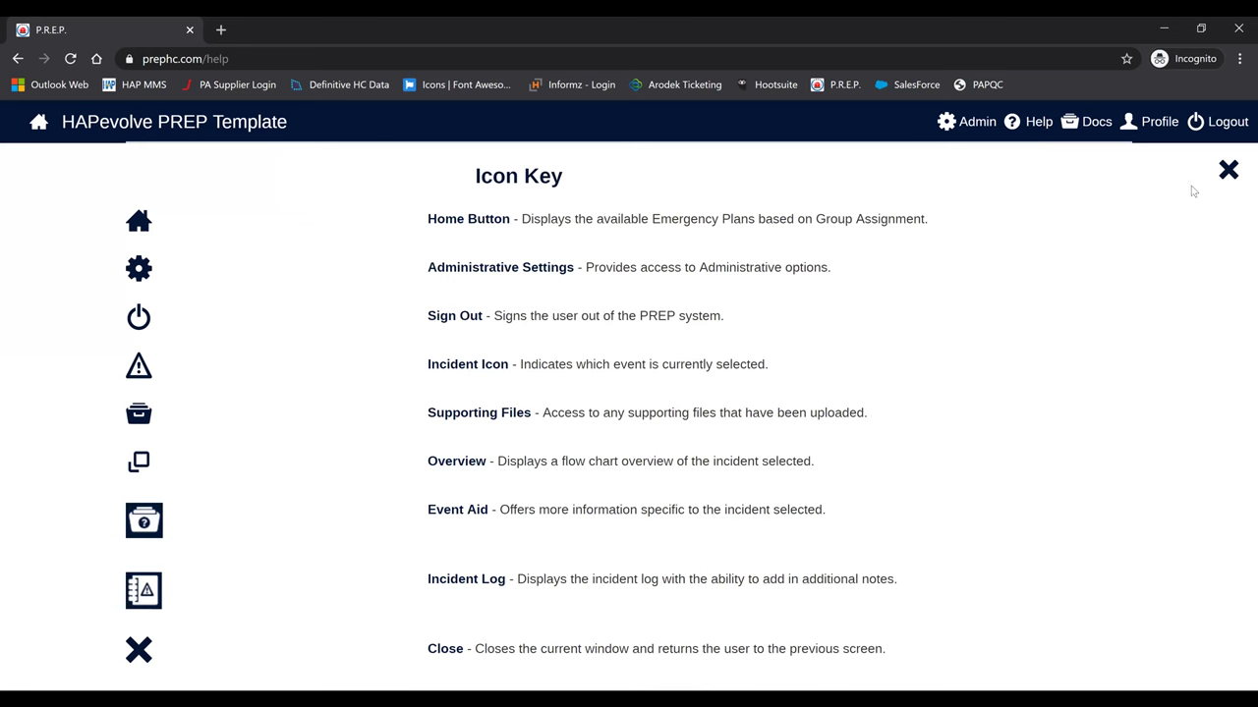
{"action": "left_click", "coordinate": [1229, 172]}
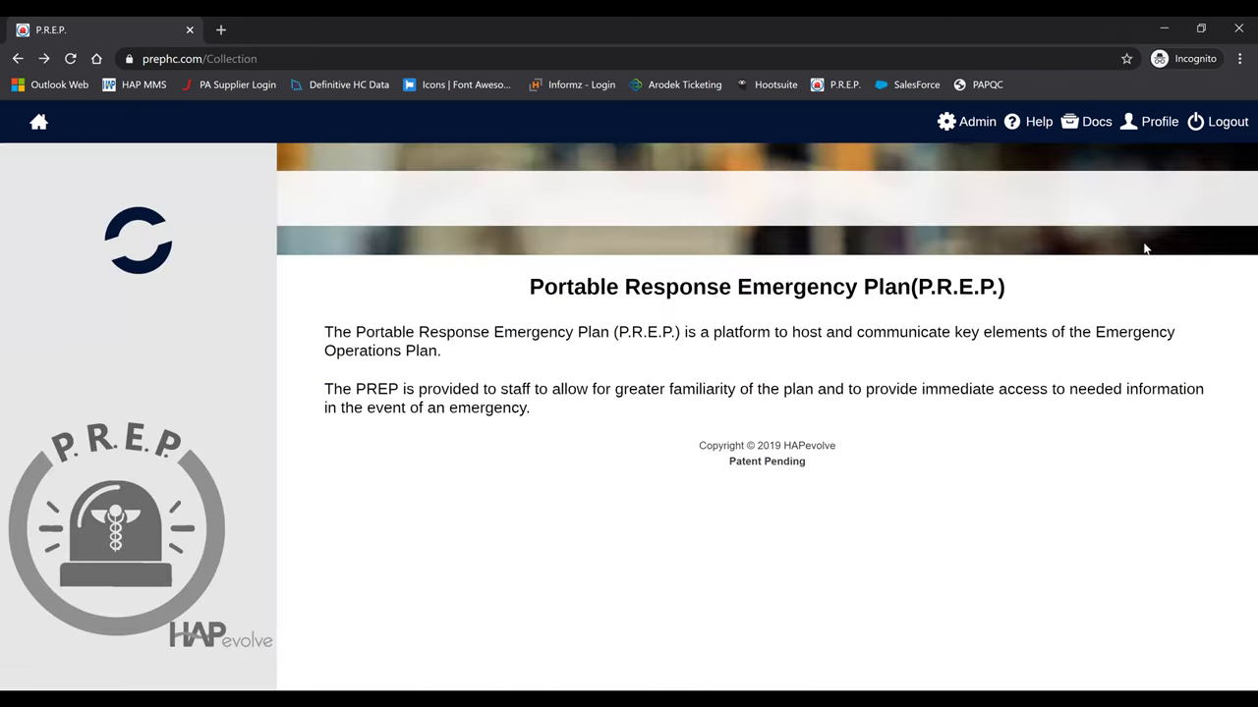
Step: Examine the Facility 1 emergency contact numbers and the other sections of the Docs page, and close it
{"action": "left_click", "coordinate": [1091, 134]}
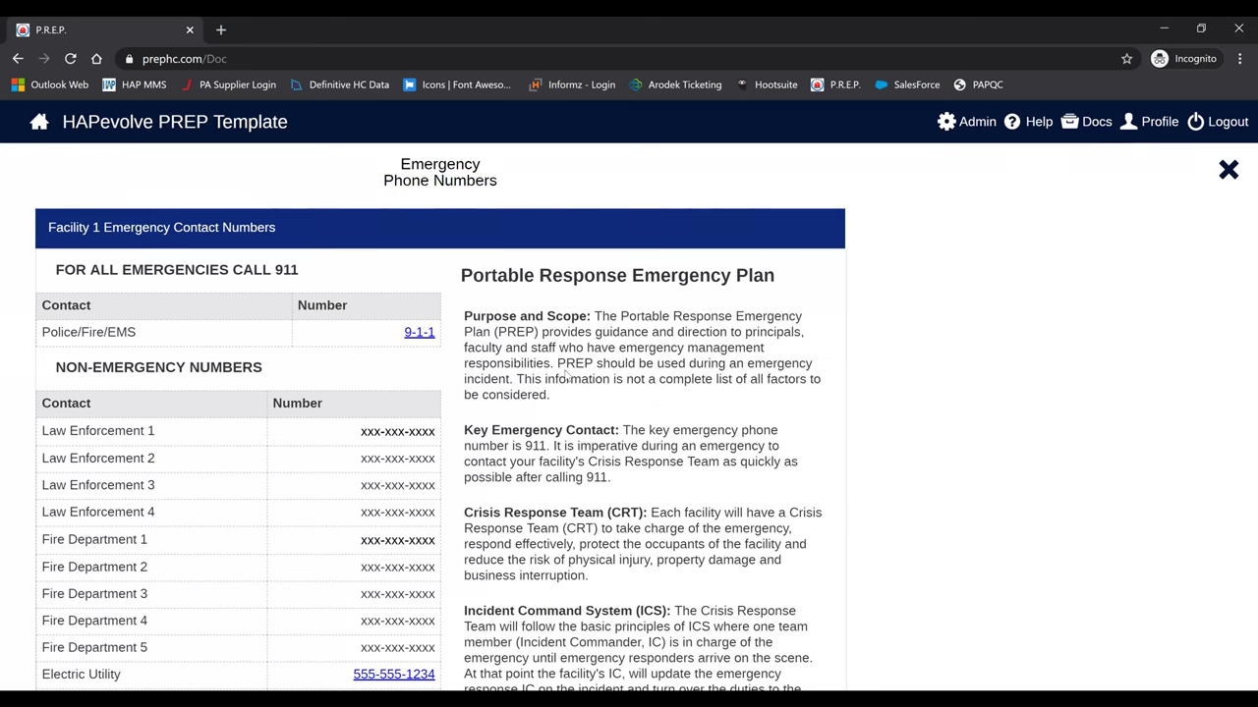
{"action": "scroll", "coordinate": [571, 369], "scroll_direction": "down", "scroll_amount": 7}
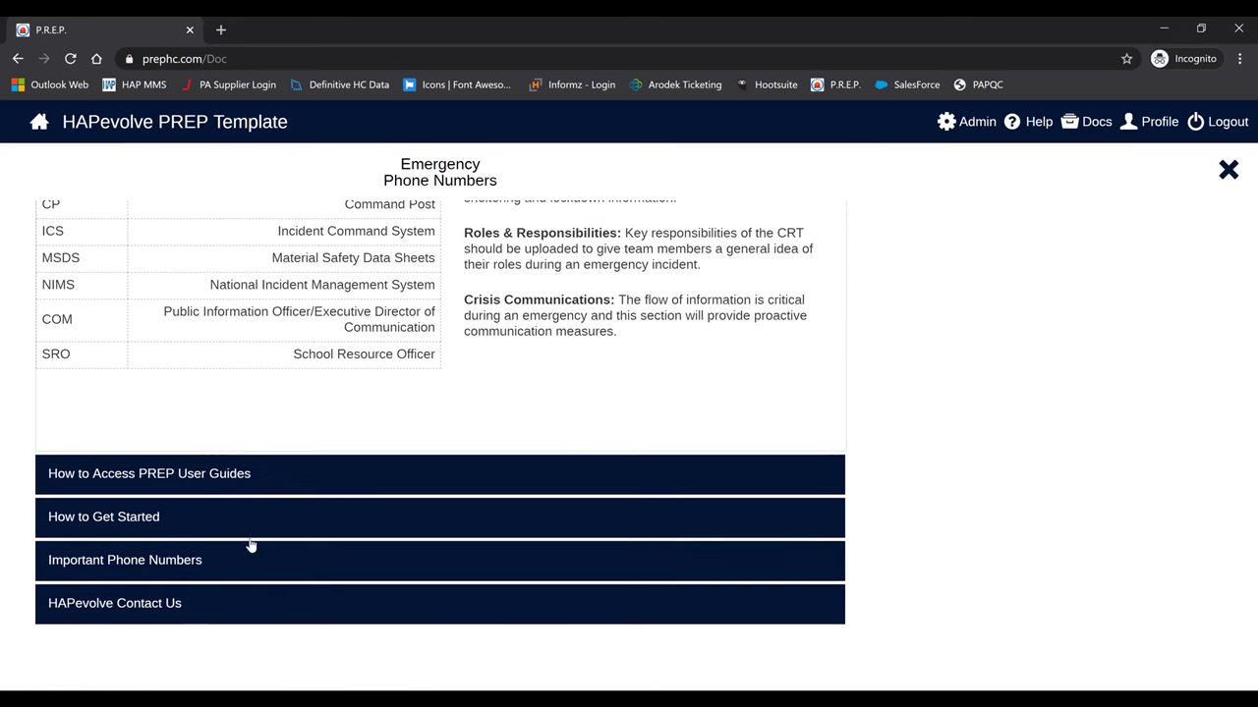
{"action": "scroll", "coordinate": [247, 602], "scroll_direction": "up", "scroll_amount": 8}
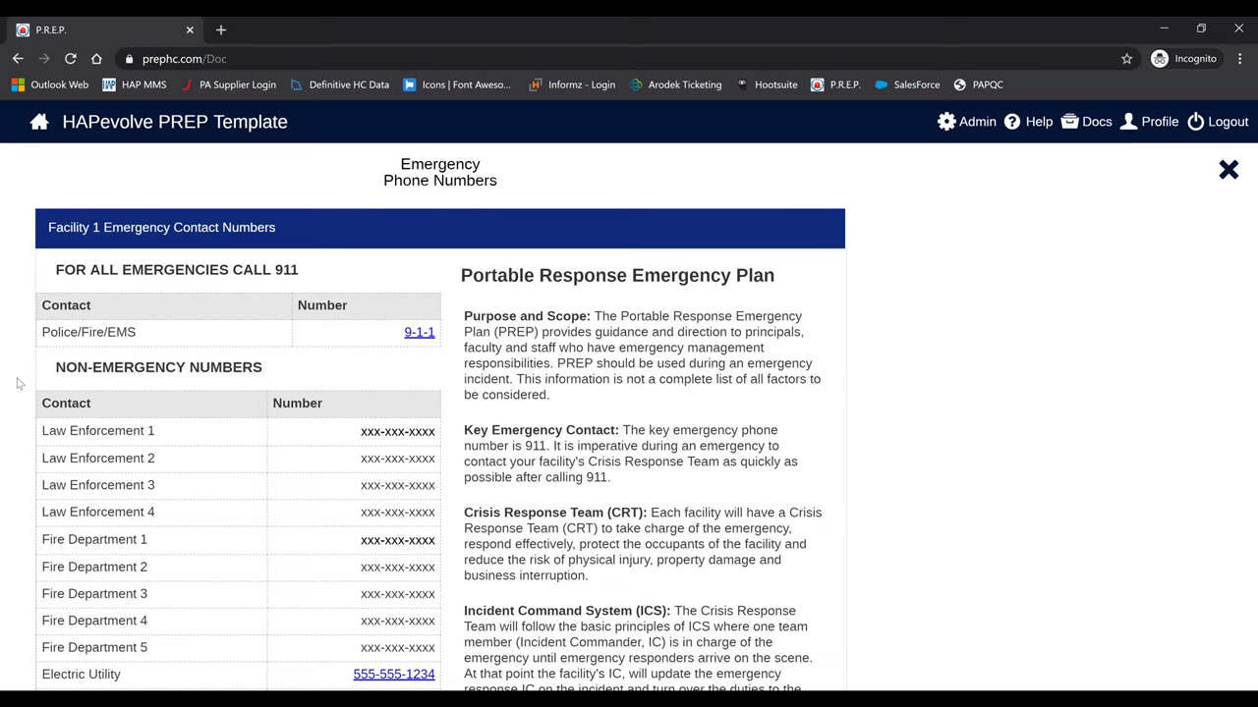
{"action": "left_click", "coordinate": [1227, 172]}
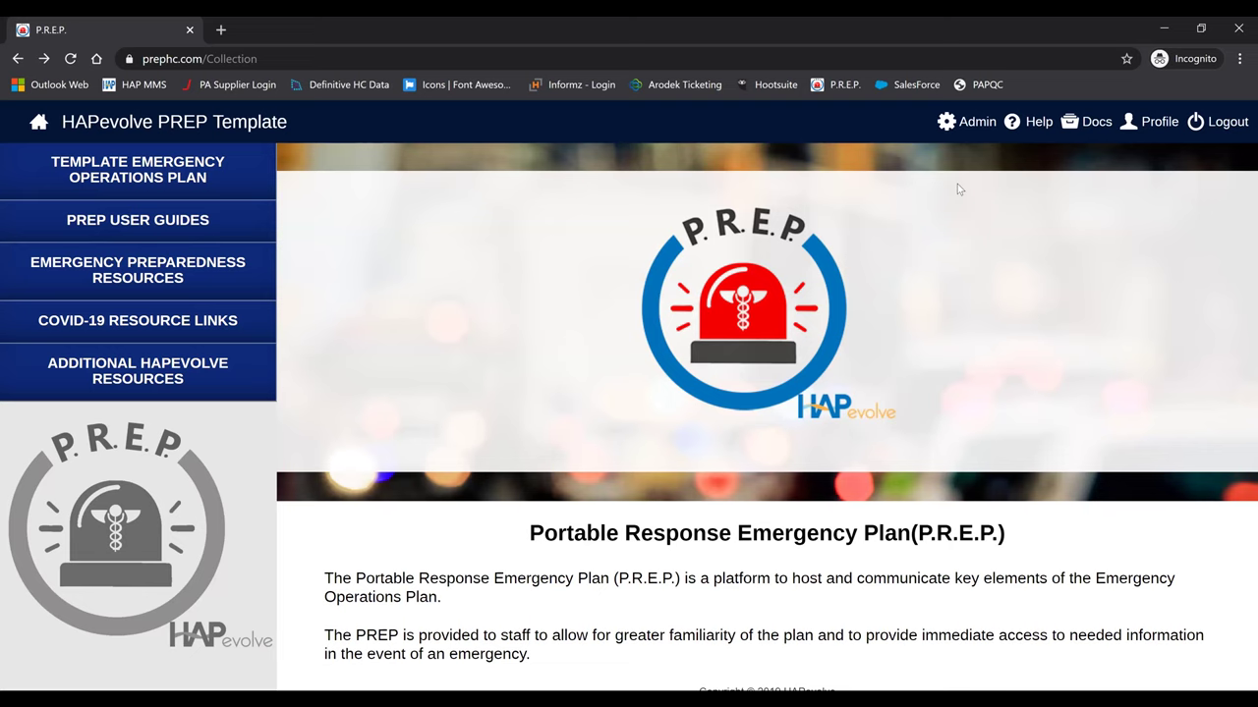
Step: Open the administrative plan list for the HAPevolve PREP Template organization
{"action": "left_click", "coordinate": [975, 128]}
{"action": "left_click", "coordinate": [964, 131]}
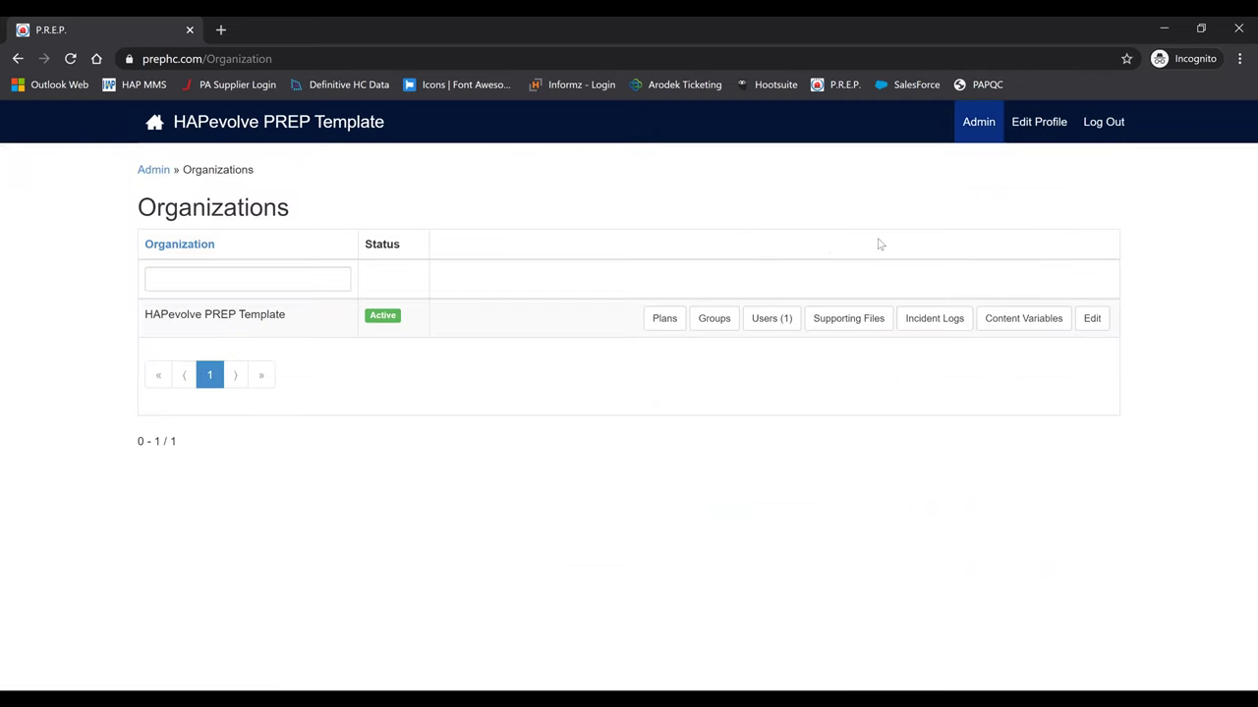
{"action": "left_click", "coordinate": [666, 330]}
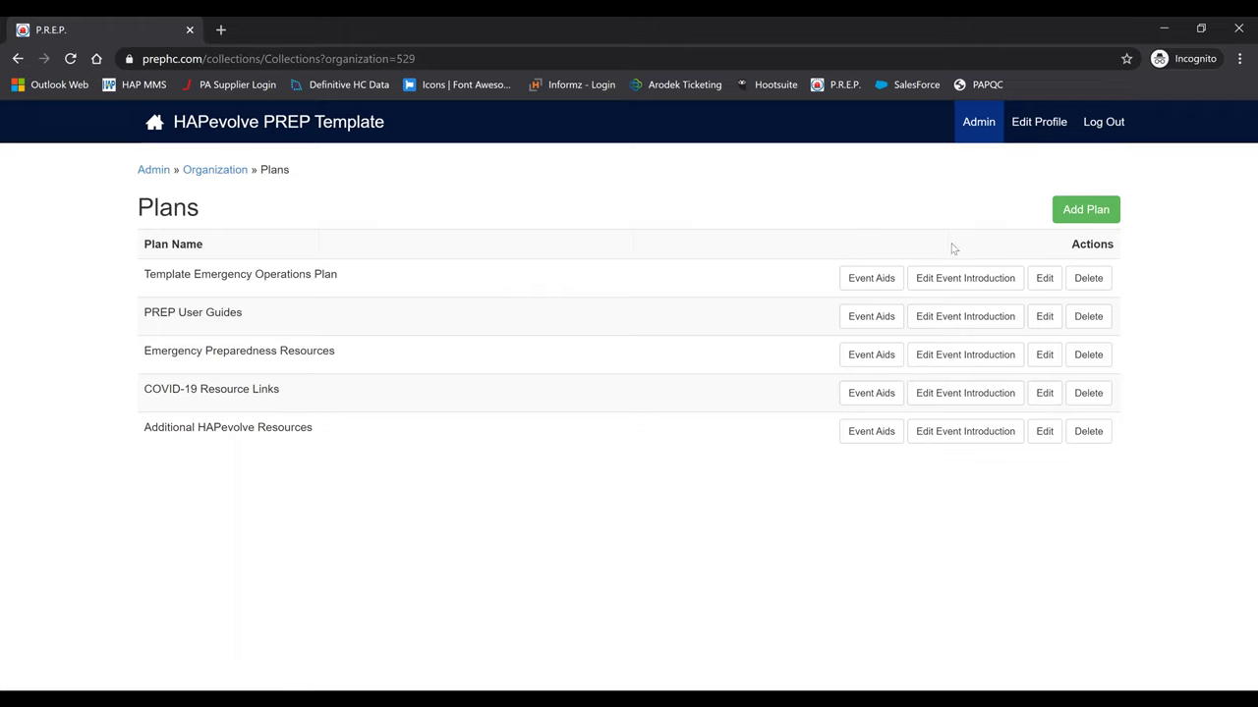
{"action": "left_click", "coordinate": [1100, 221]}
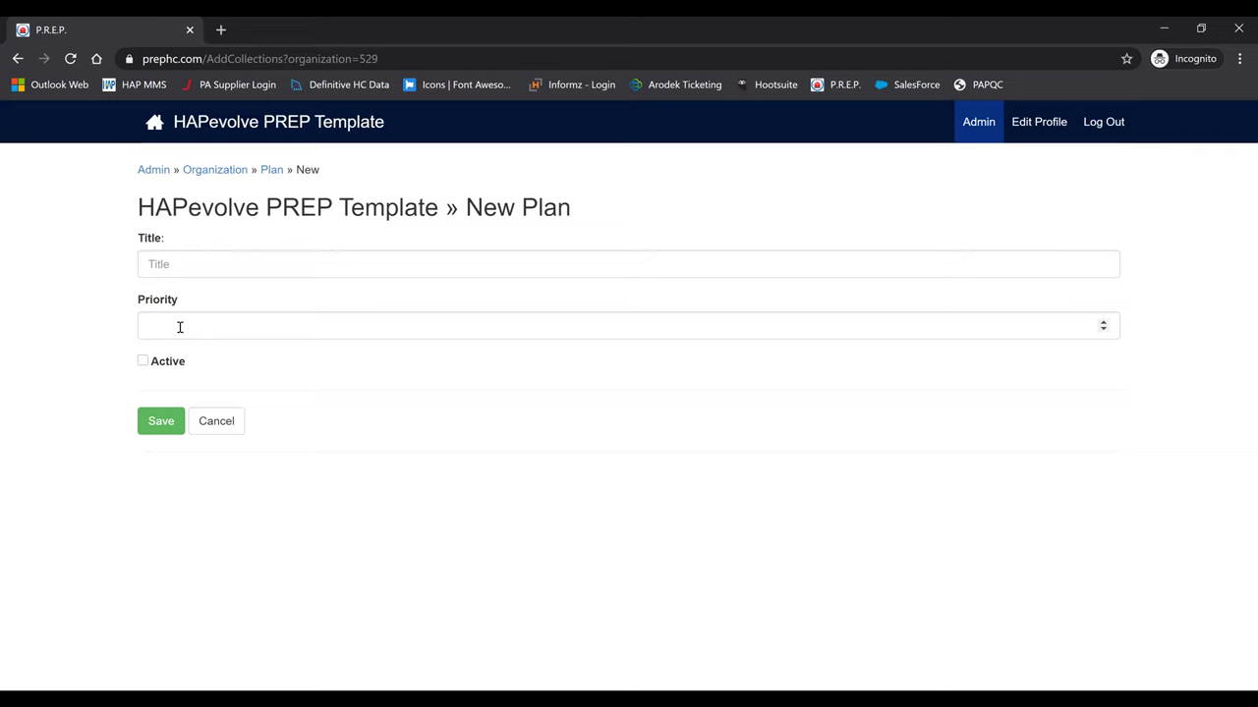
{"action": "left_click", "coordinate": [144, 361]}
{"action": "left_click", "coordinate": [142, 362]}
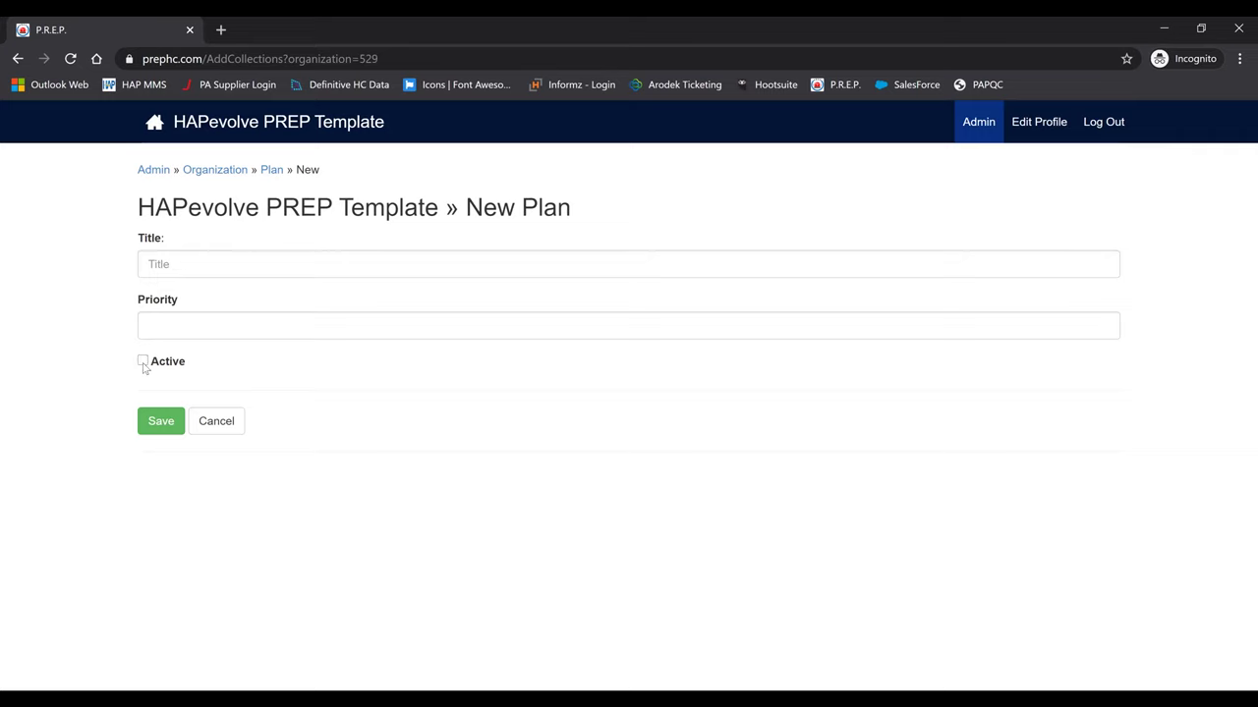
{"action": "left_click", "coordinate": [199, 425]}
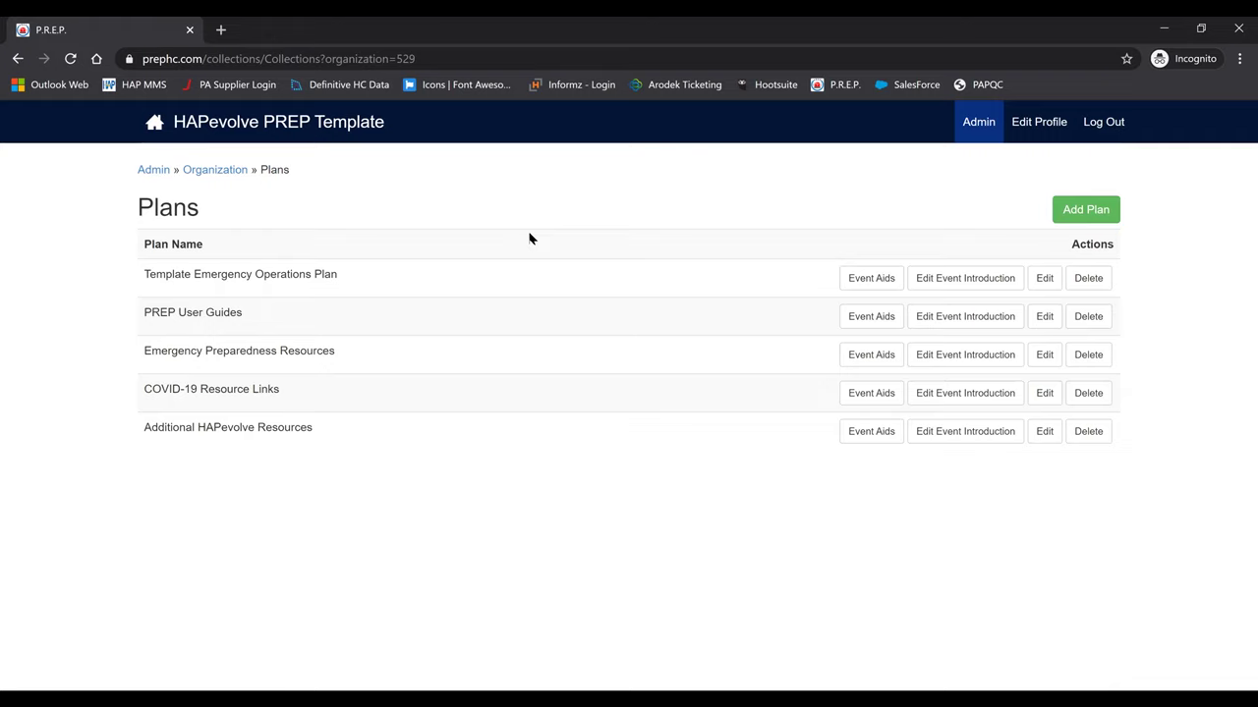
Step: Open the Template Emergency Operations Plan's event introduction for editing and locate the Gas Utility entry among the non-emergency numbers
{"action": "left_click", "coordinate": [967, 284]}
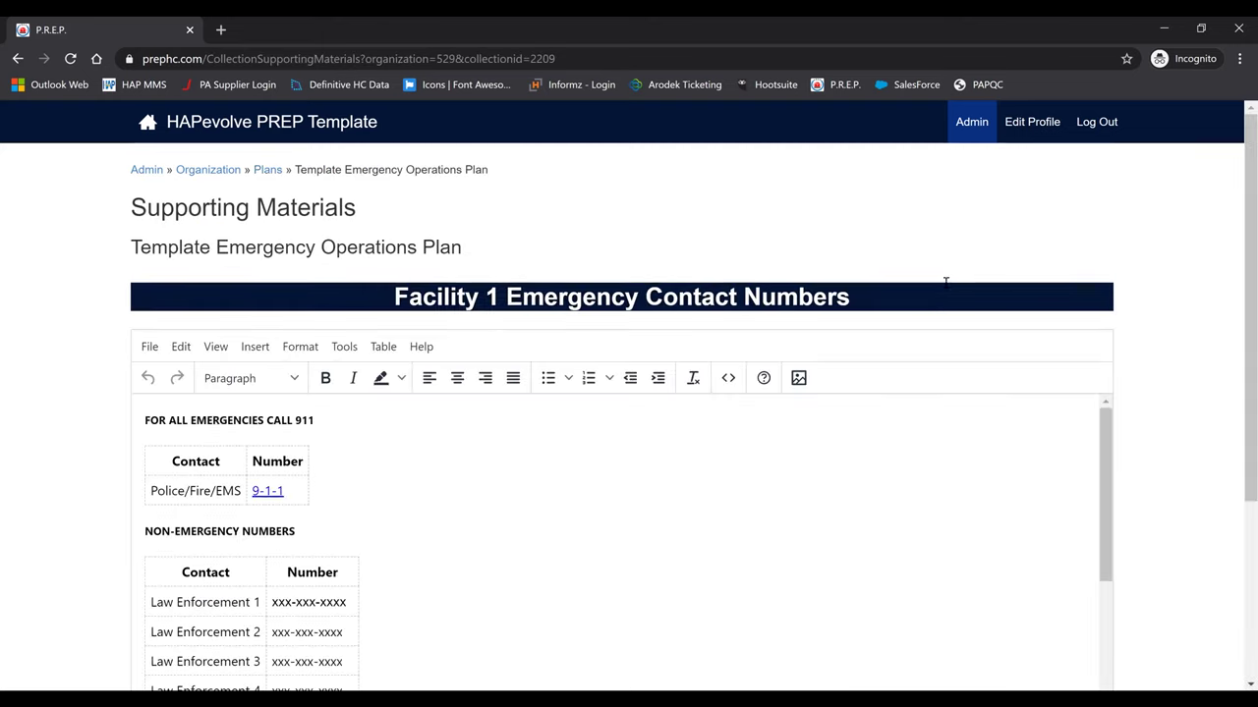
{"action": "scroll", "coordinate": [75, 278], "scroll_direction": "down", "scroll_amount": 2}
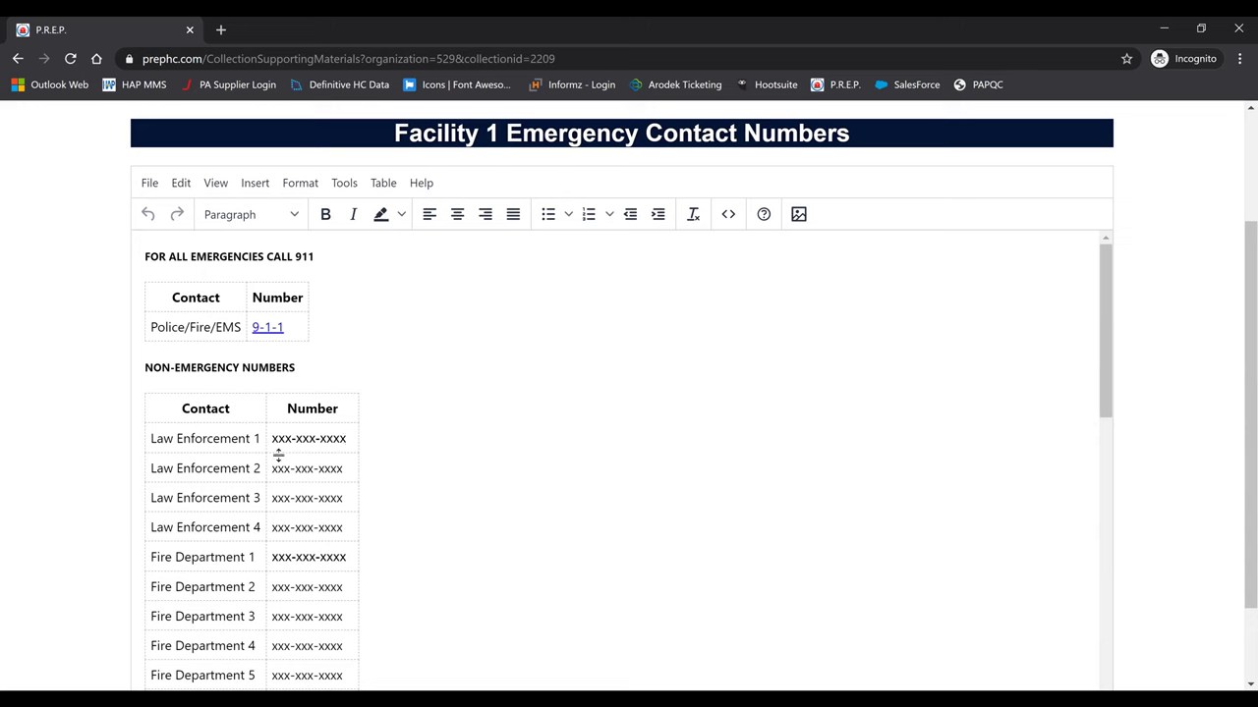
{"action": "scroll", "coordinate": [299, 511], "scroll_direction": "down", "scroll_amount": 2}
{"action": "scroll", "coordinate": [299, 511], "scroll_direction": "down", "scroll_amount": 2}
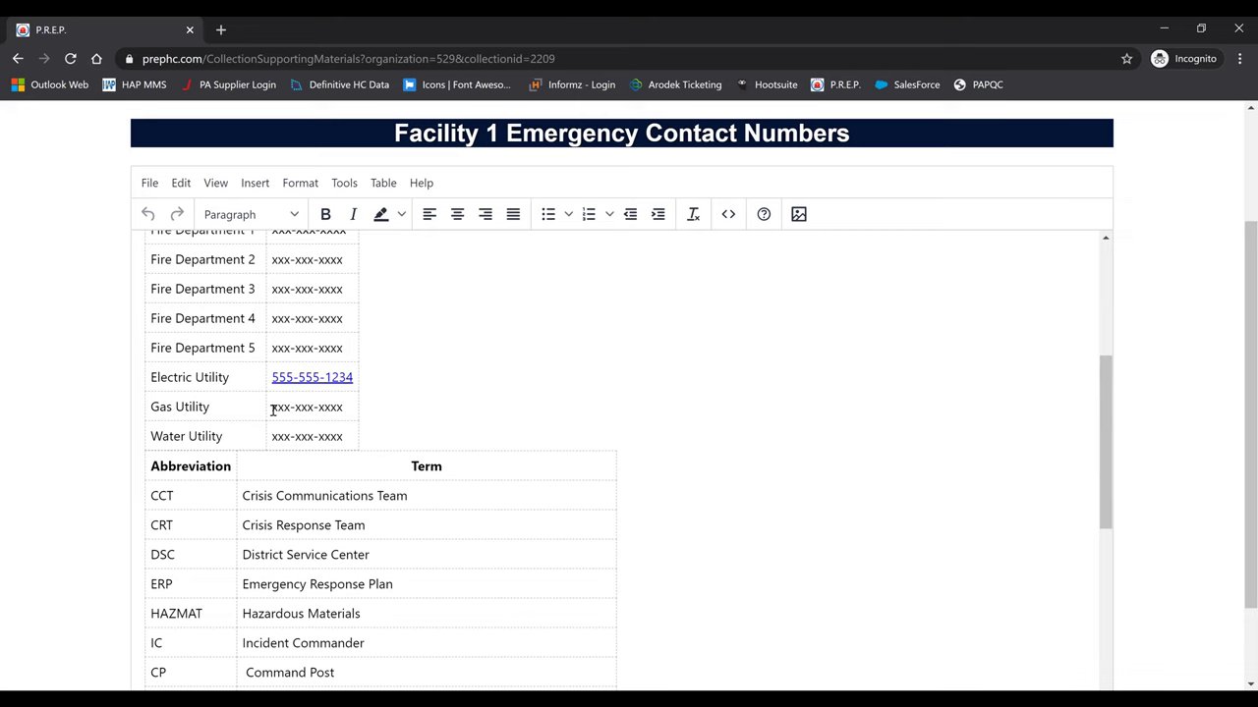
Step: Start a link on the Gas Utility number placeholder, with a URL made of "tel:" and the utility's phone number
{"action": "left_click_drag", "start_coordinate": [273, 411], "coordinate": [345, 407]}
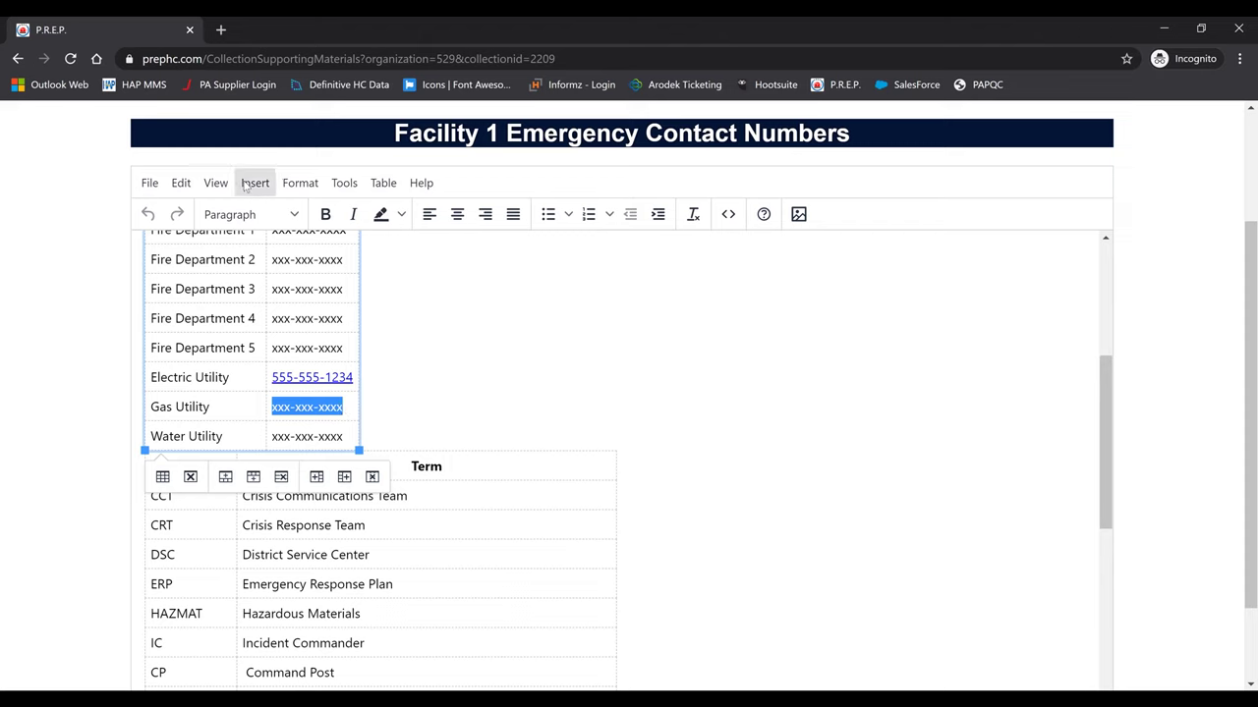
{"action": "left_click", "coordinate": [247, 185]}
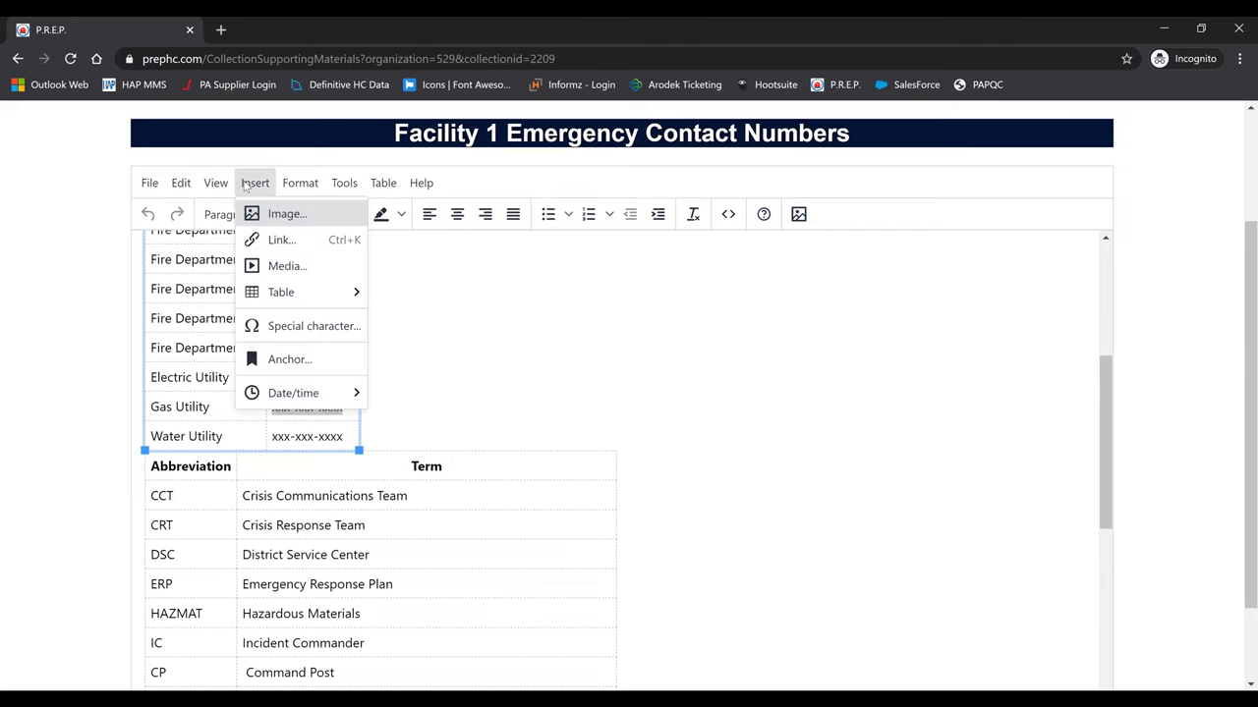
{"action": "left_click", "coordinate": [282, 240]}
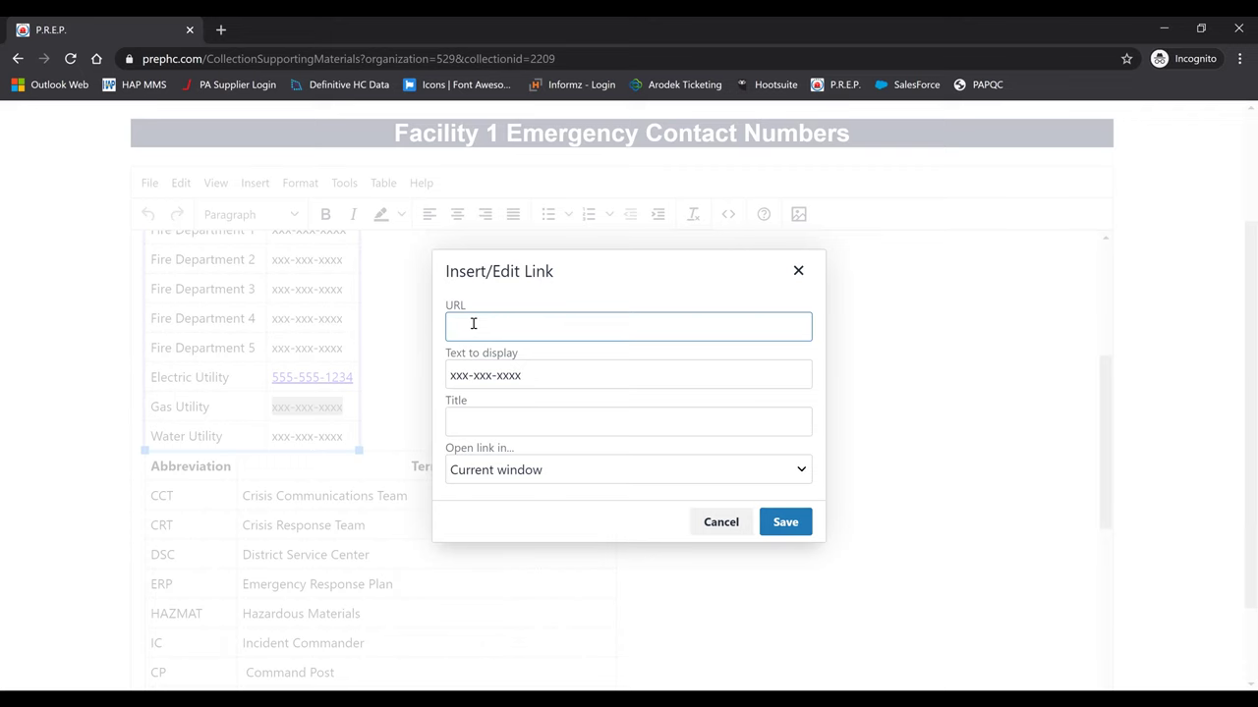
{"action": "type", "text": "tel: 717-111-1234"}
Step: Copy the phone number from the link's URL and replace the placeholder display text with it
{"action": "left_click_drag", "start_coordinate": [553, 328], "coordinate": [471, 327]}
{"action": "left_click", "coordinate": [472, 328]}
{"action": "left_click", "coordinate": [470, 329]}
{"action": "left_click_drag", "start_coordinate": [472, 328], "coordinate": [556, 330]}
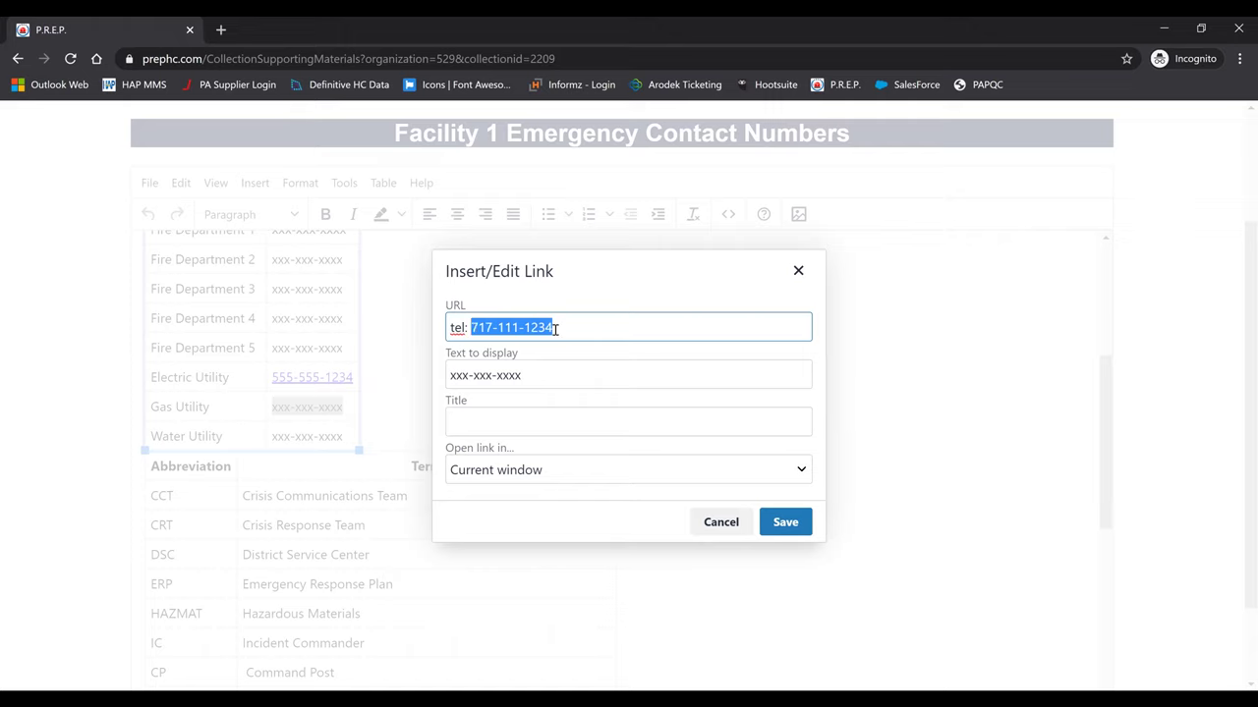
{"action": "right_click", "coordinate": [532, 334]}
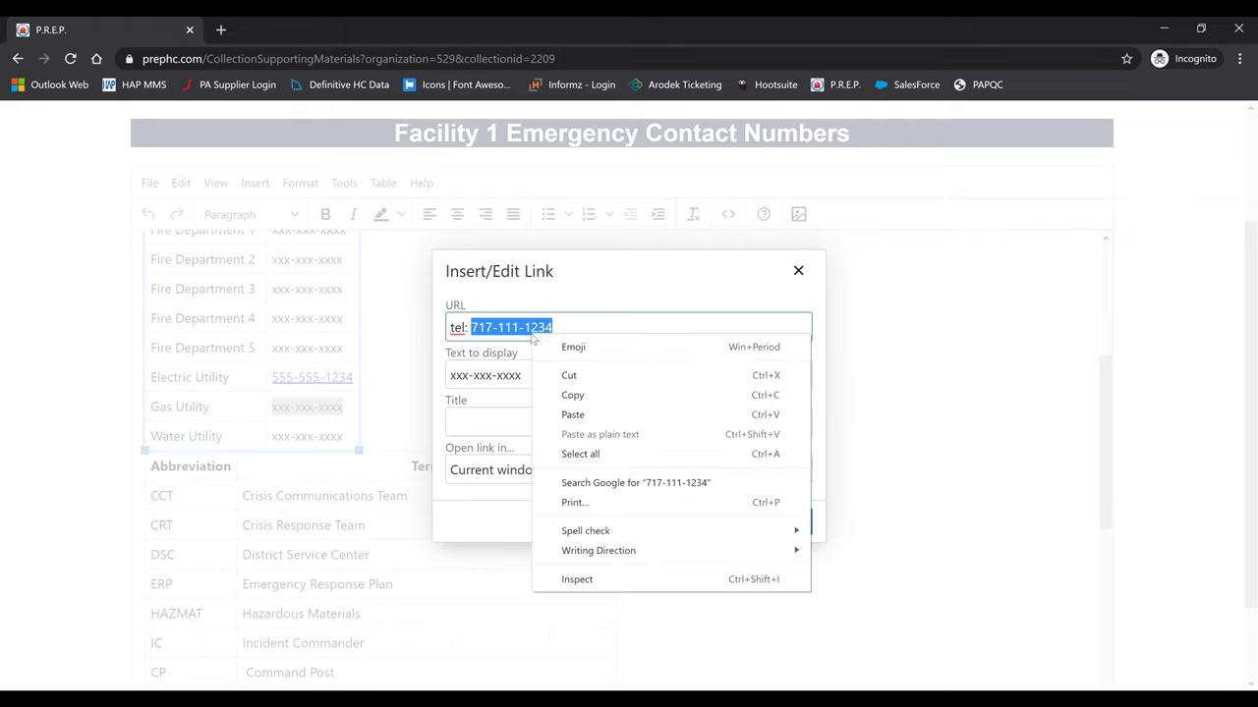
{"action": "left_click", "coordinate": [584, 397]}
{"action": "left_click_drag", "start_coordinate": [526, 374], "coordinate": [448, 374]}
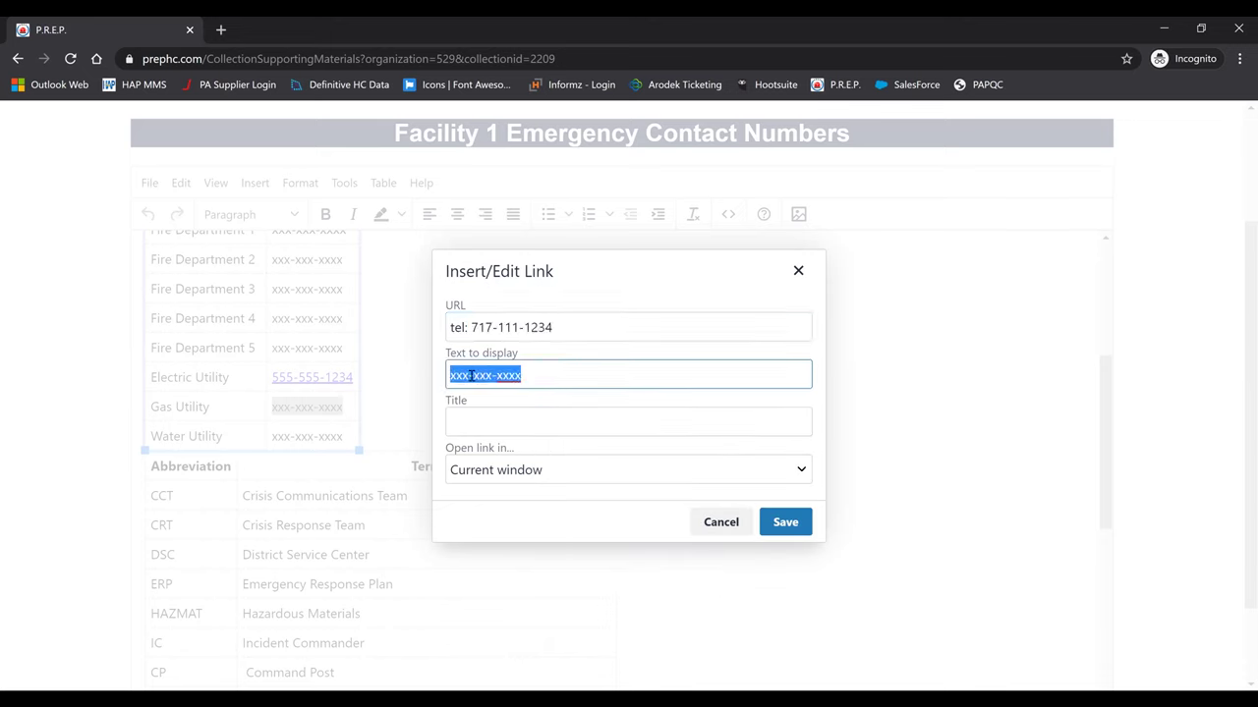
{"action": "right_click", "coordinate": [472, 376]}
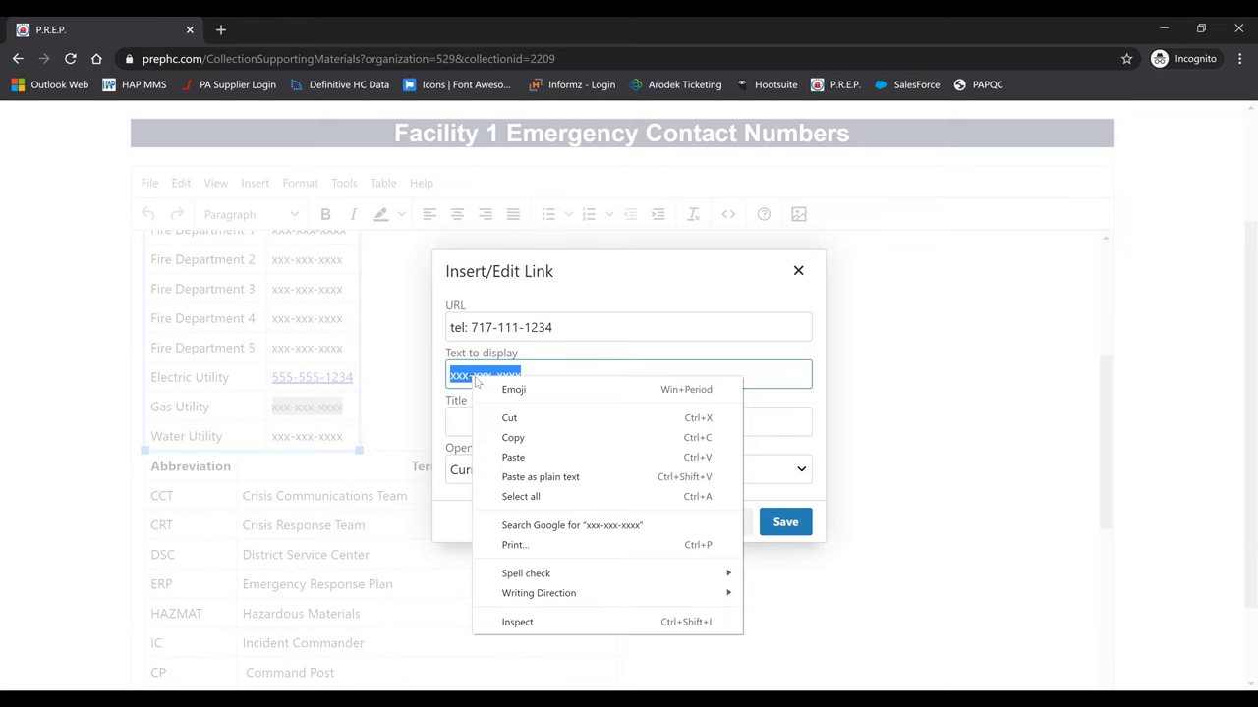
{"action": "left_click", "coordinate": [507, 457]}
Step: Set the Gas Utility link to open in a new window and save the link
{"action": "left_click", "coordinate": [528, 449]}
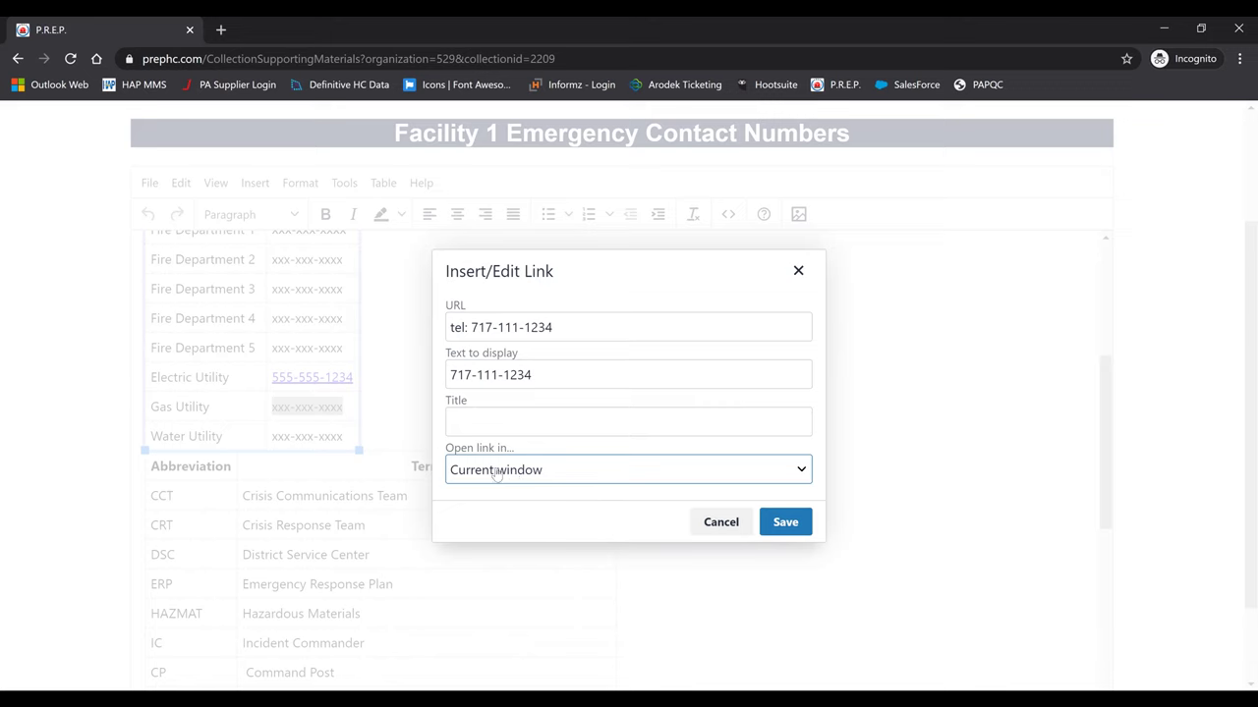
{"action": "left_click", "coordinate": [520, 479]}
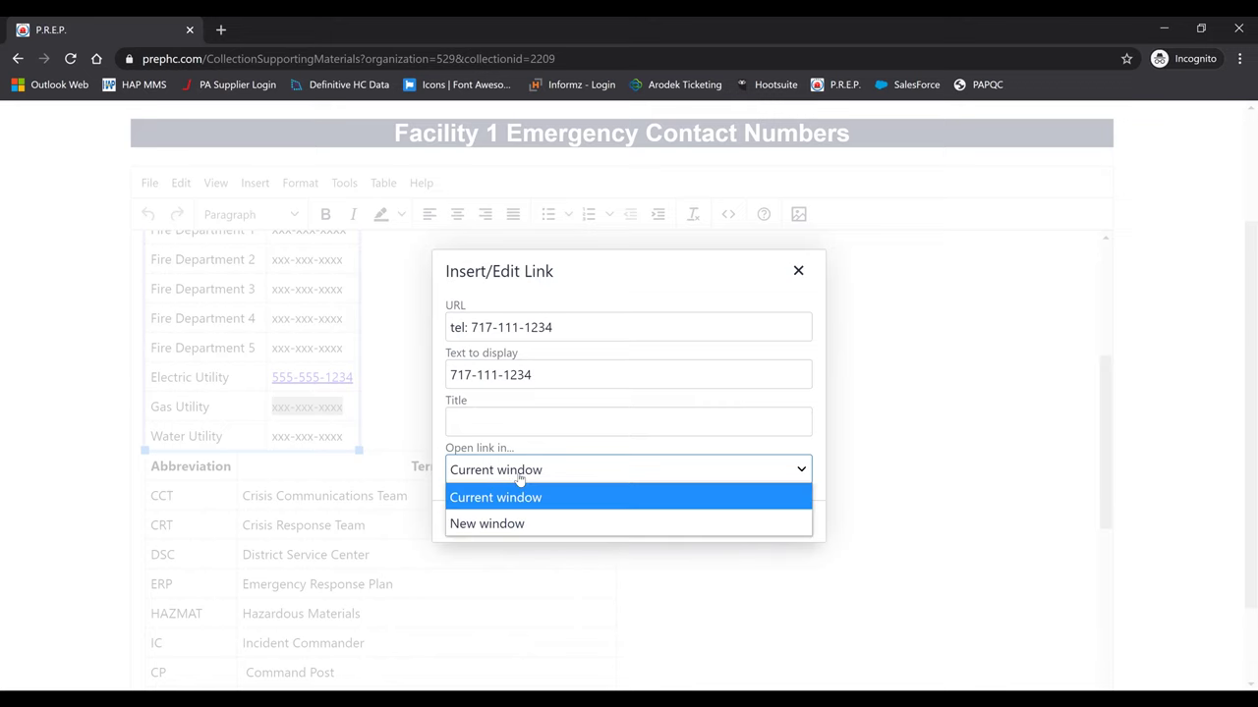
{"action": "left_click", "coordinate": [525, 528]}
{"action": "left_click", "coordinate": [782, 523]}
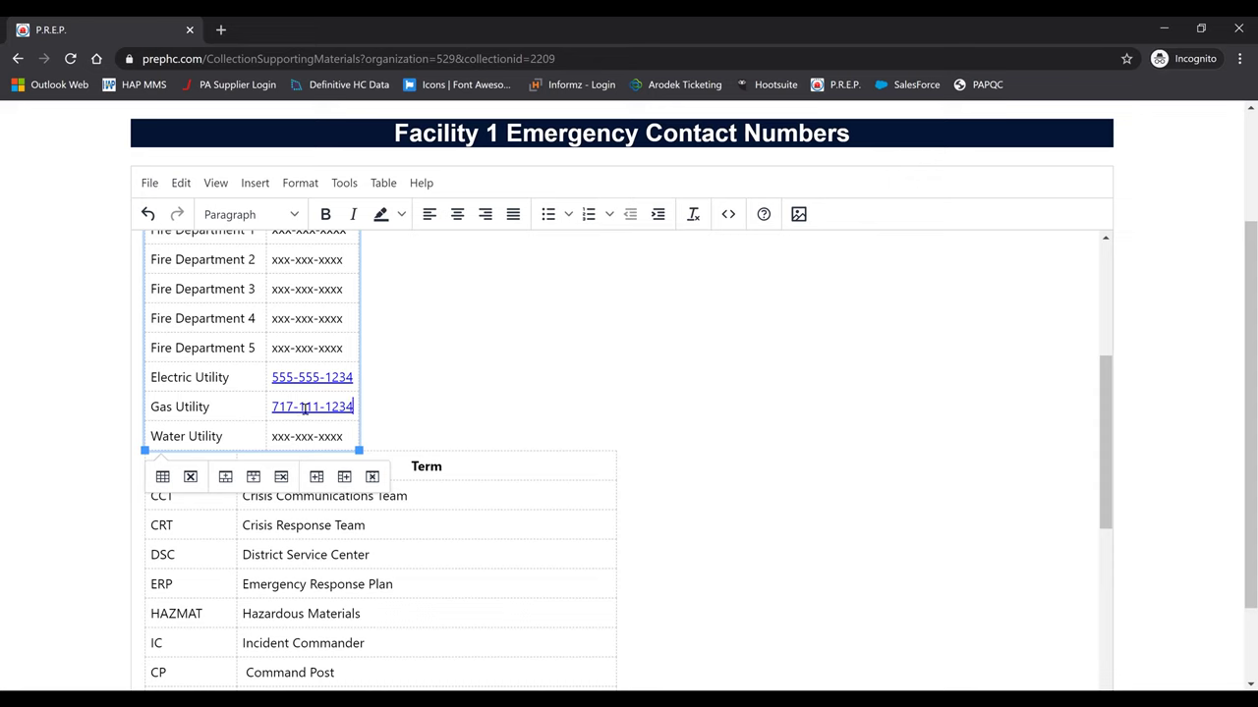
{"action": "left_click", "coordinate": [387, 384]}
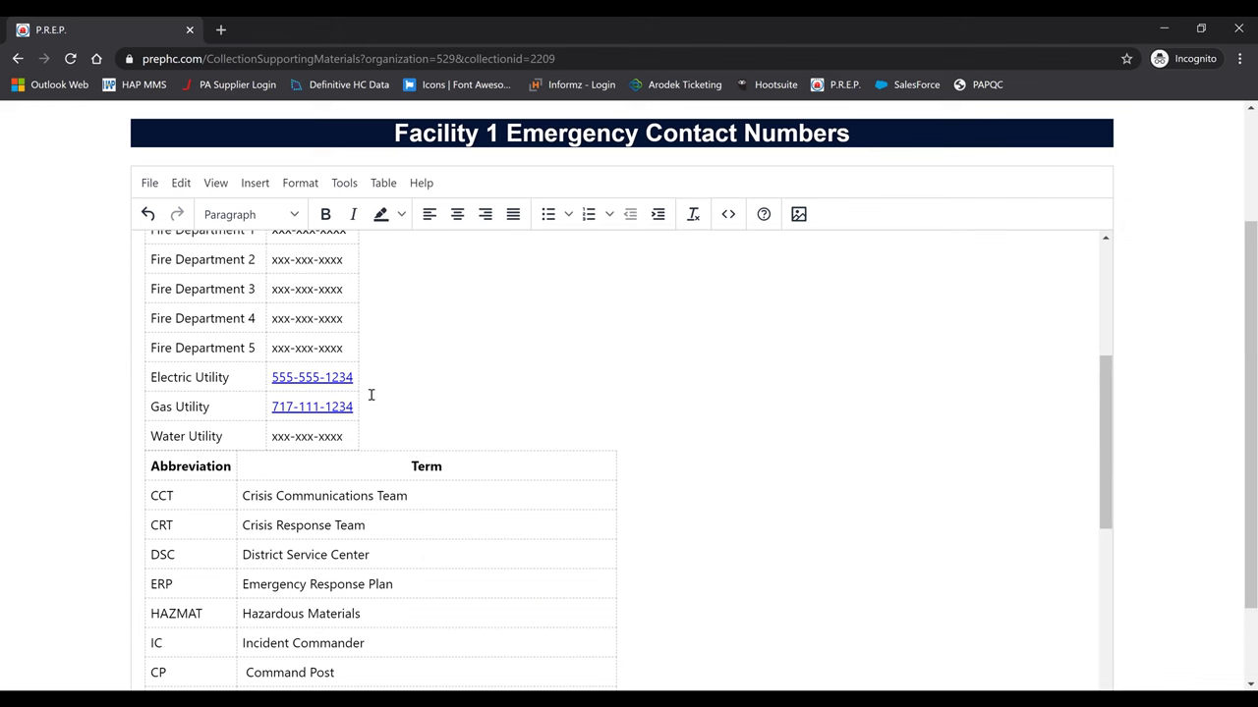
Step: Review the abbreviations table and Portable Response Emergency Plan text, and save the updated supporting material
{"action": "scroll", "coordinate": [408, 381], "scroll_direction": "down", "scroll_amount": 3}
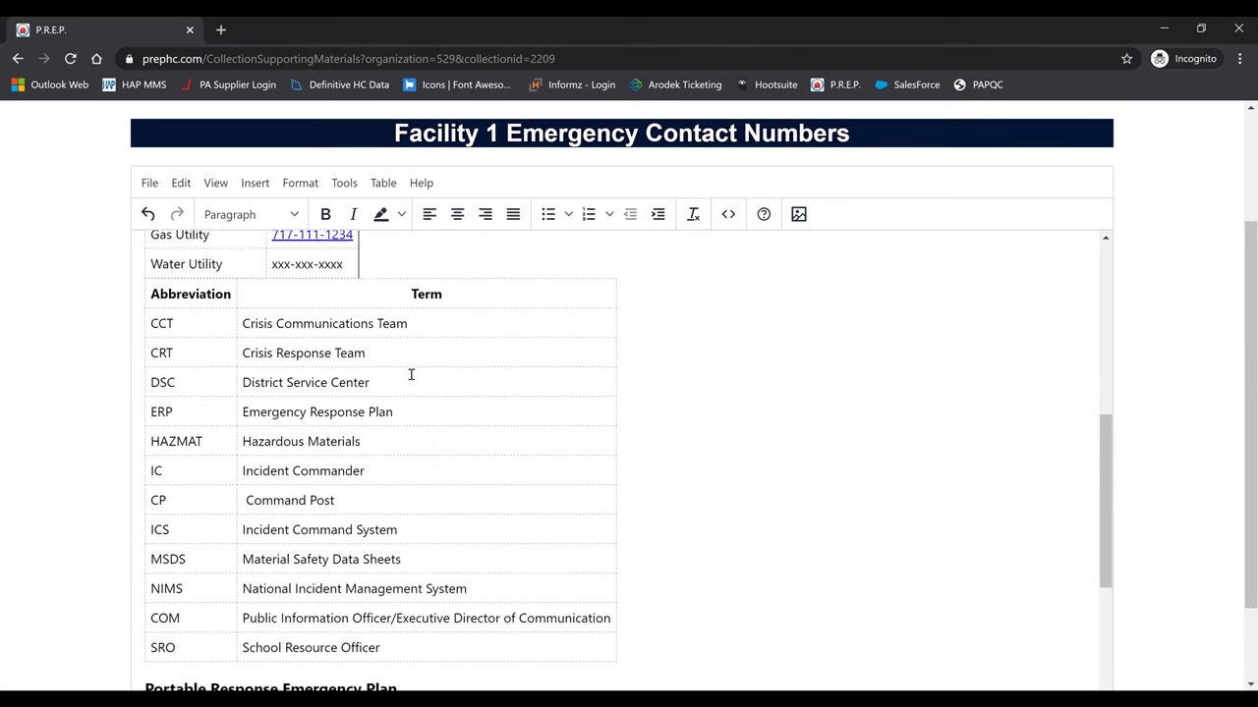
{"action": "scroll", "coordinate": [273, 298], "scroll_direction": "up", "scroll_amount": 2}
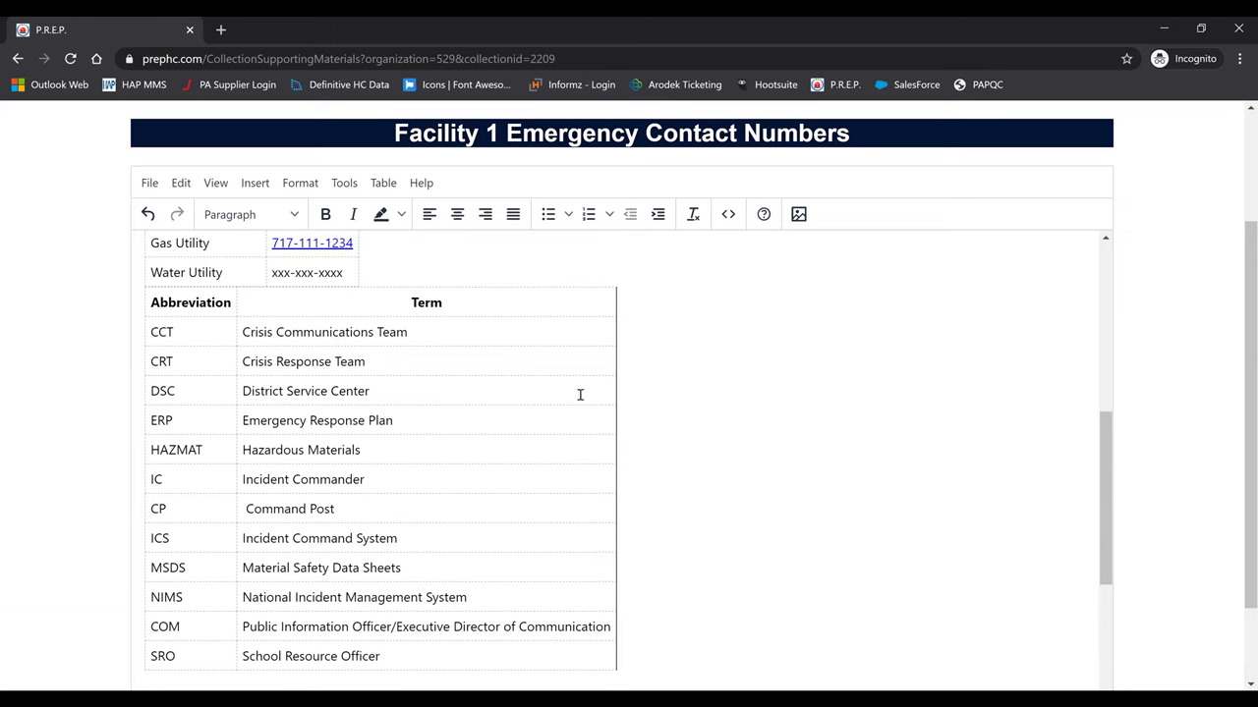
{"action": "scroll", "coordinate": [377, 398], "scroll_direction": "down", "scroll_amount": 2}
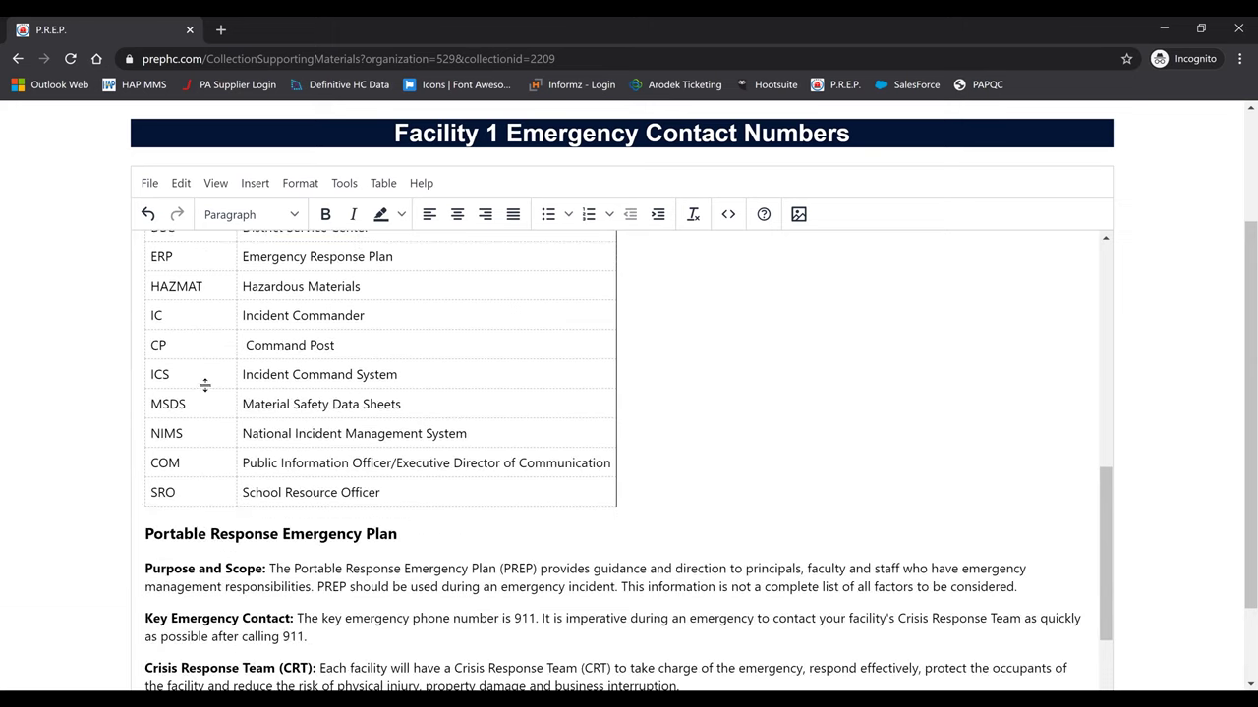
{"action": "scroll", "coordinate": [336, 422], "scroll_direction": "down", "scroll_amount": 3}
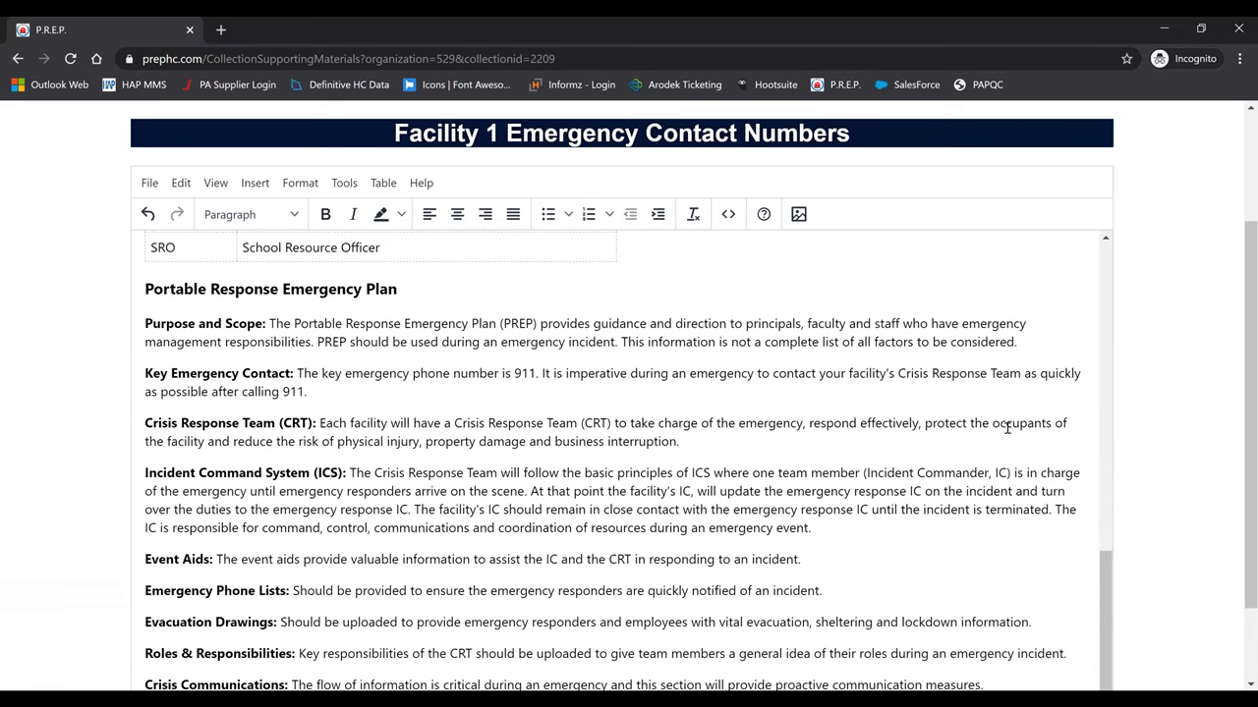
{"action": "scroll", "coordinate": [1174, 459], "scroll_direction": "down", "scroll_amount": 1}
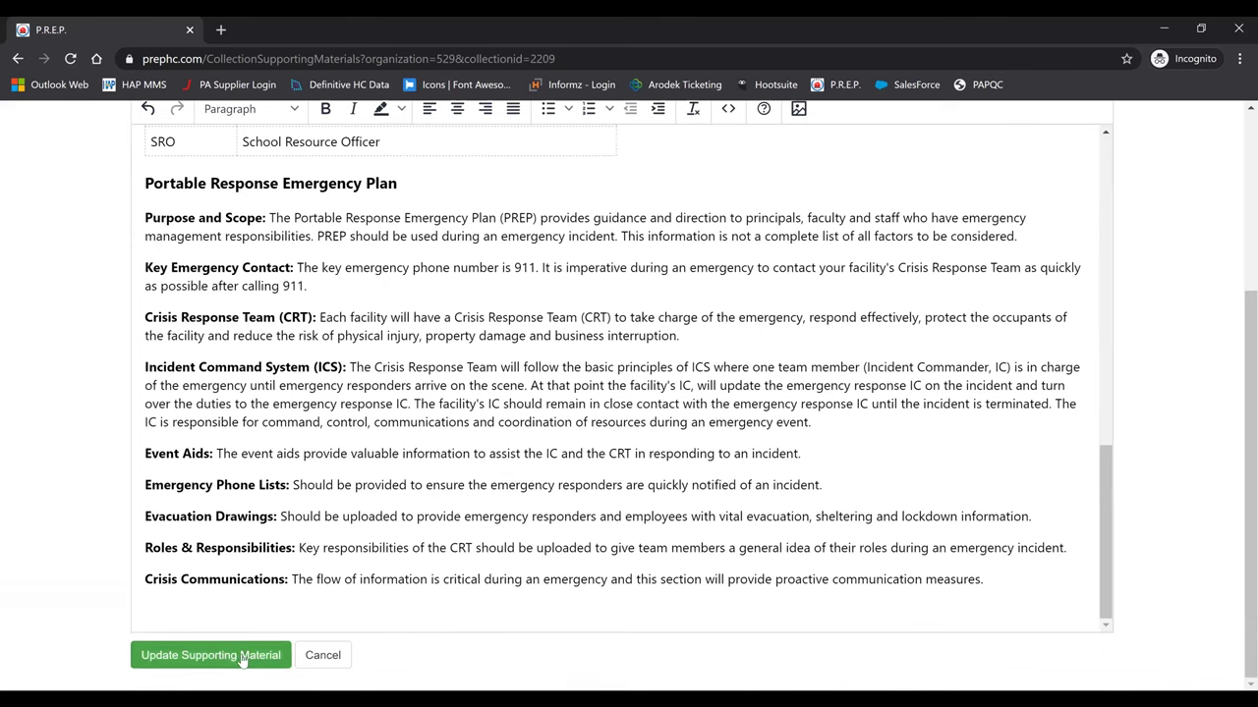
{"action": "left_click", "coordinate": [248, 657]}
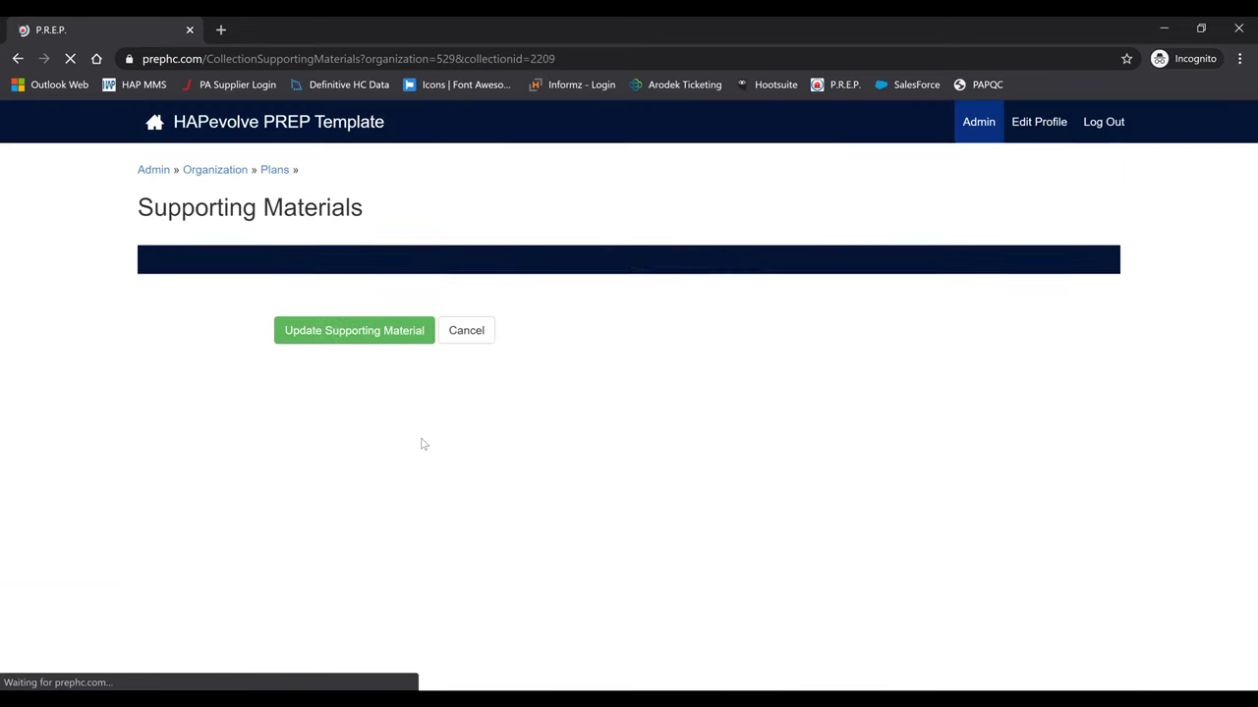
Step: Check the Gas Utility link in the saved supporting material and return to the plan list
{"action": "scroll", "coordinate": [389, 476], "scroll_direction": "down", "scroll_amount": 4}
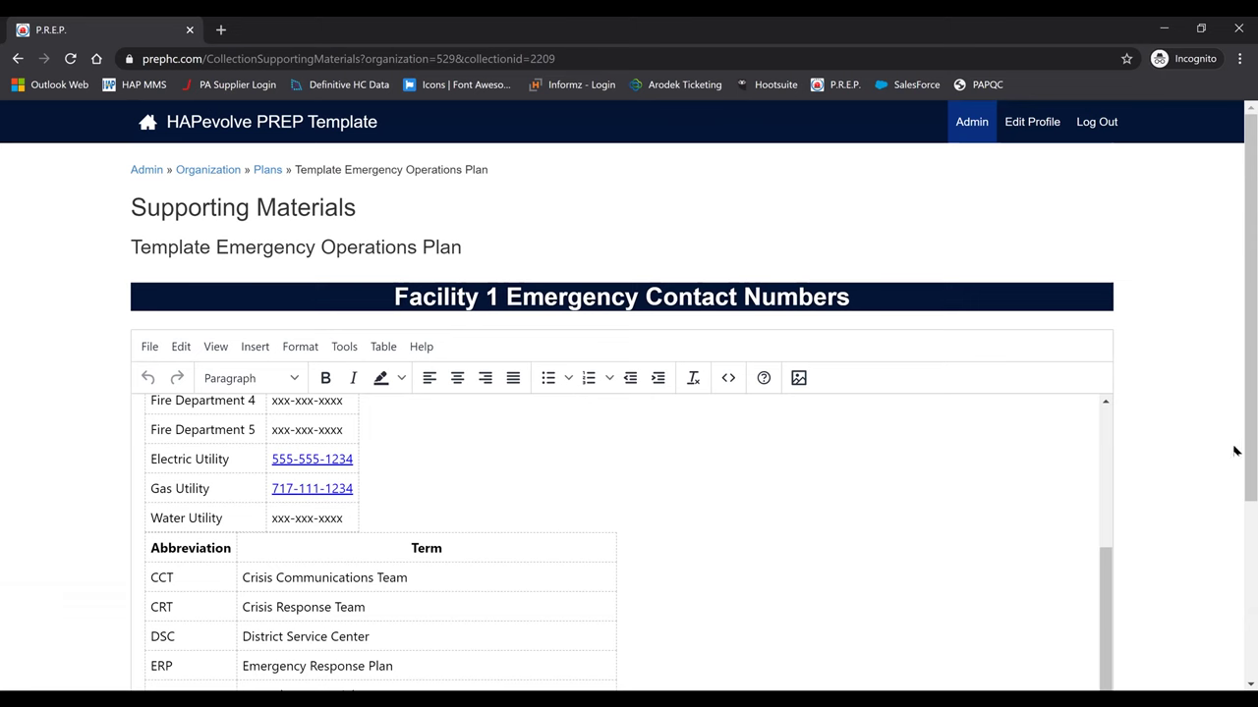
{"action": "scroll", "coordinate": [1127, 491], "scroll_direction": "down", "scroll_amount": 2}
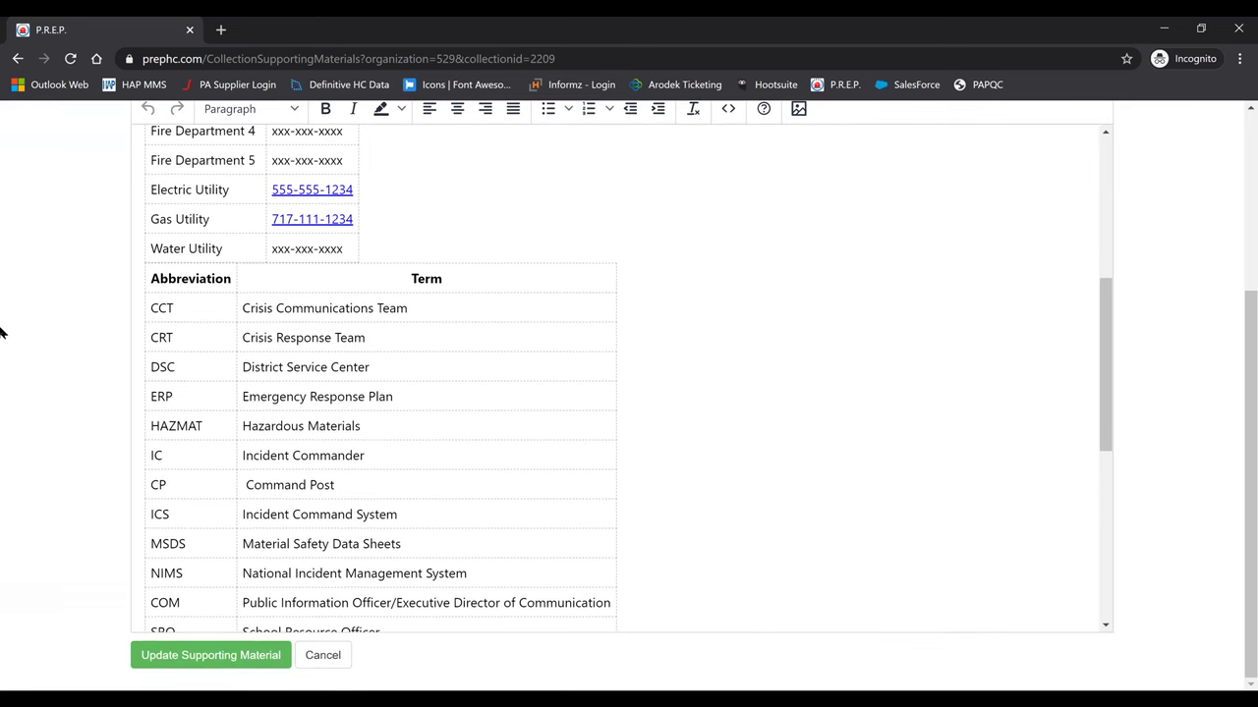
{"action": "left_click", "coordinate": [318, 661]}
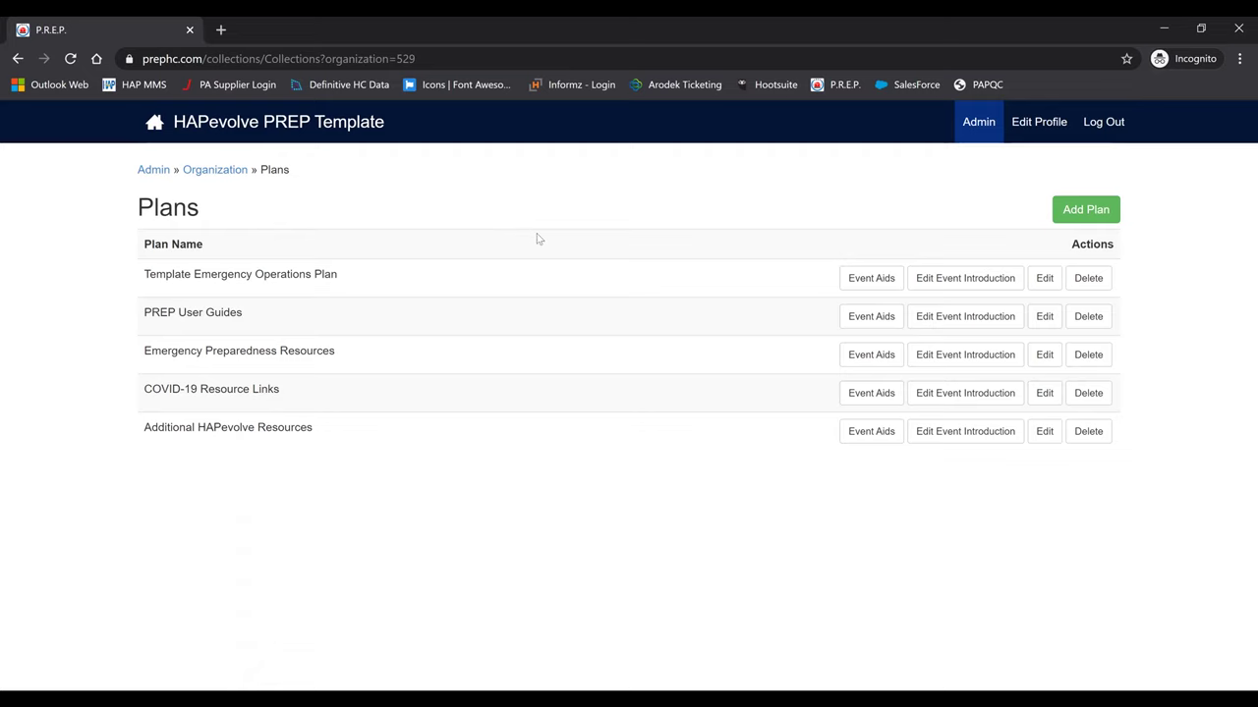
Step: Add an event aid tab titled Fire with priority 6 and the Maroon color to the Template Emergency Operations Plan
{"action": "left_click", "coordinate": [868, 280]}
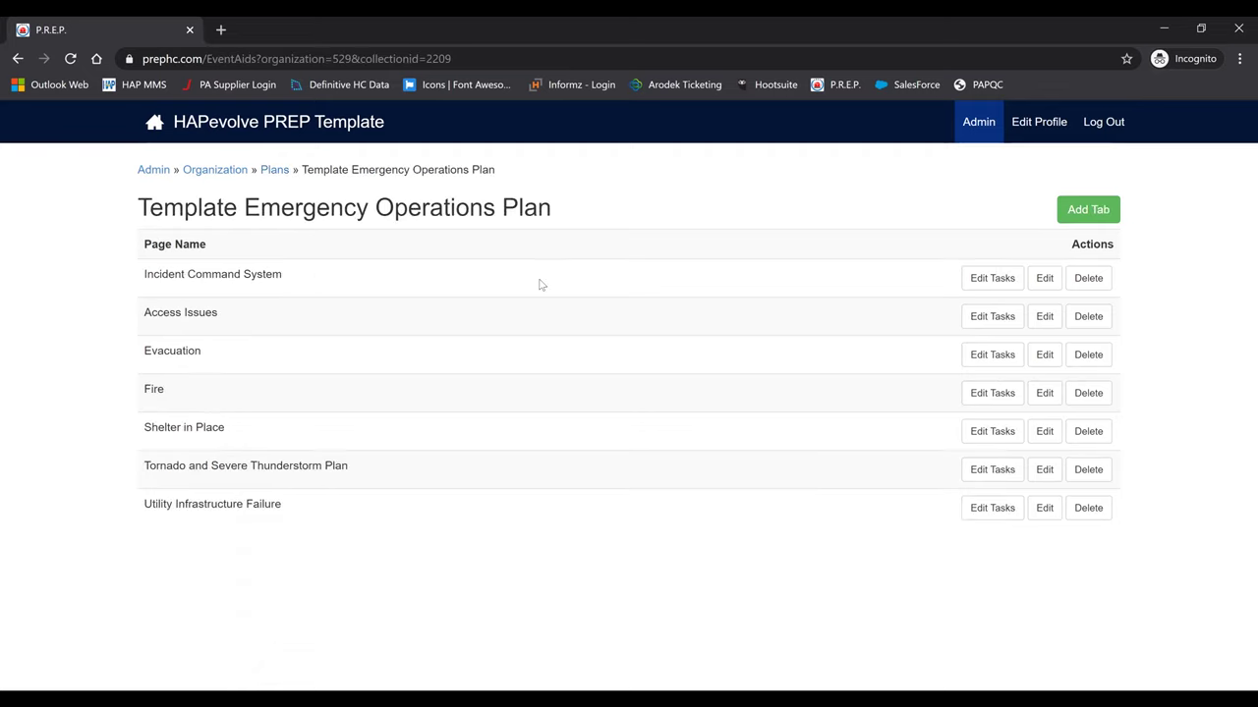
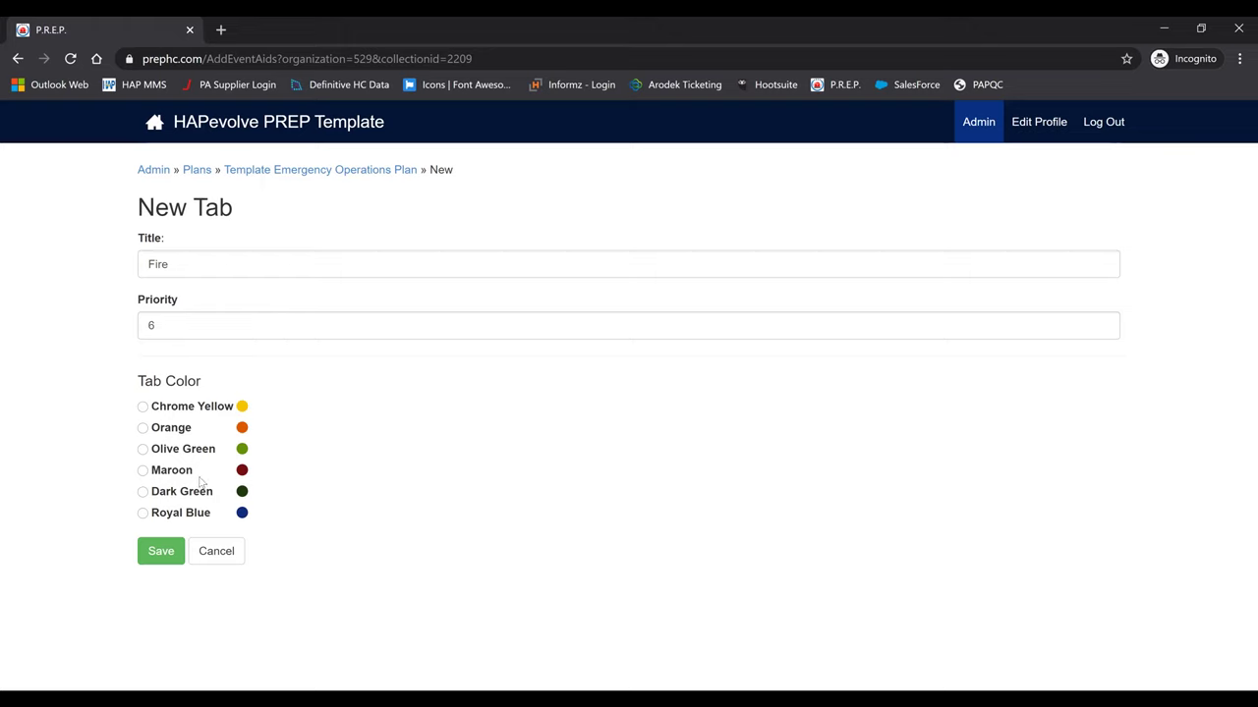
{"action": "left_click", "coordinate": [143, 470]}
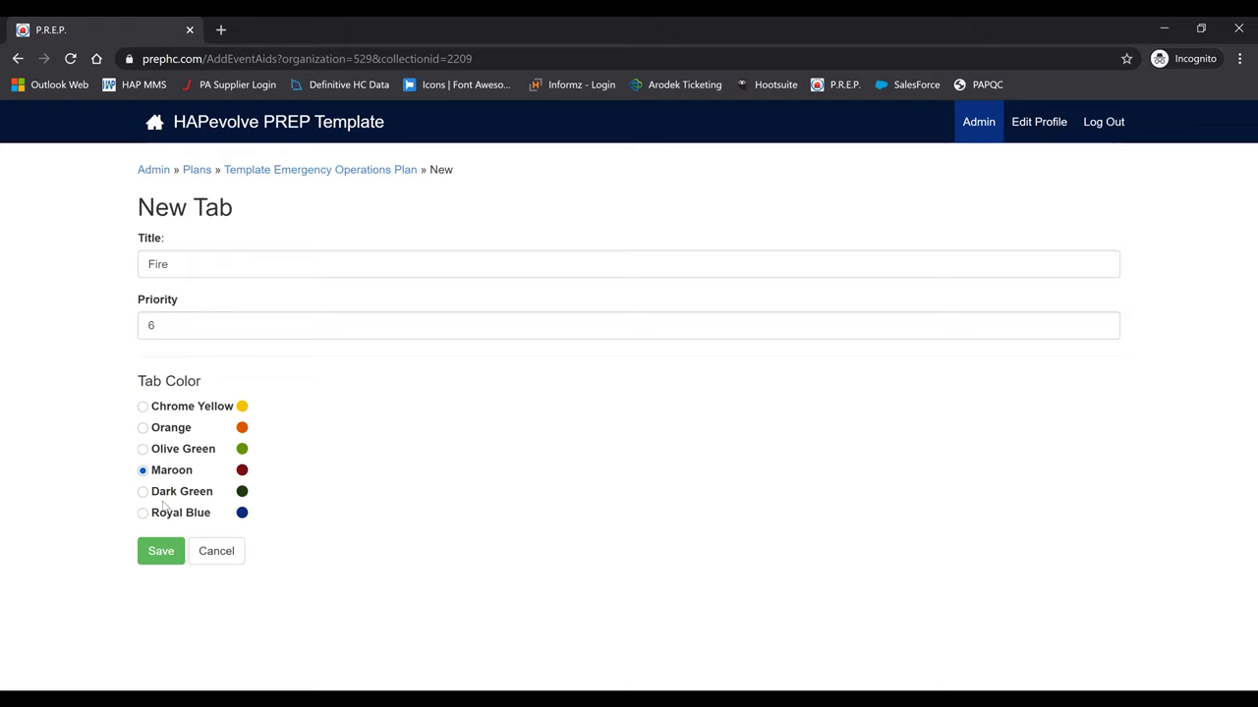
{"action": "left_click", "coordinate": [165, 562]}
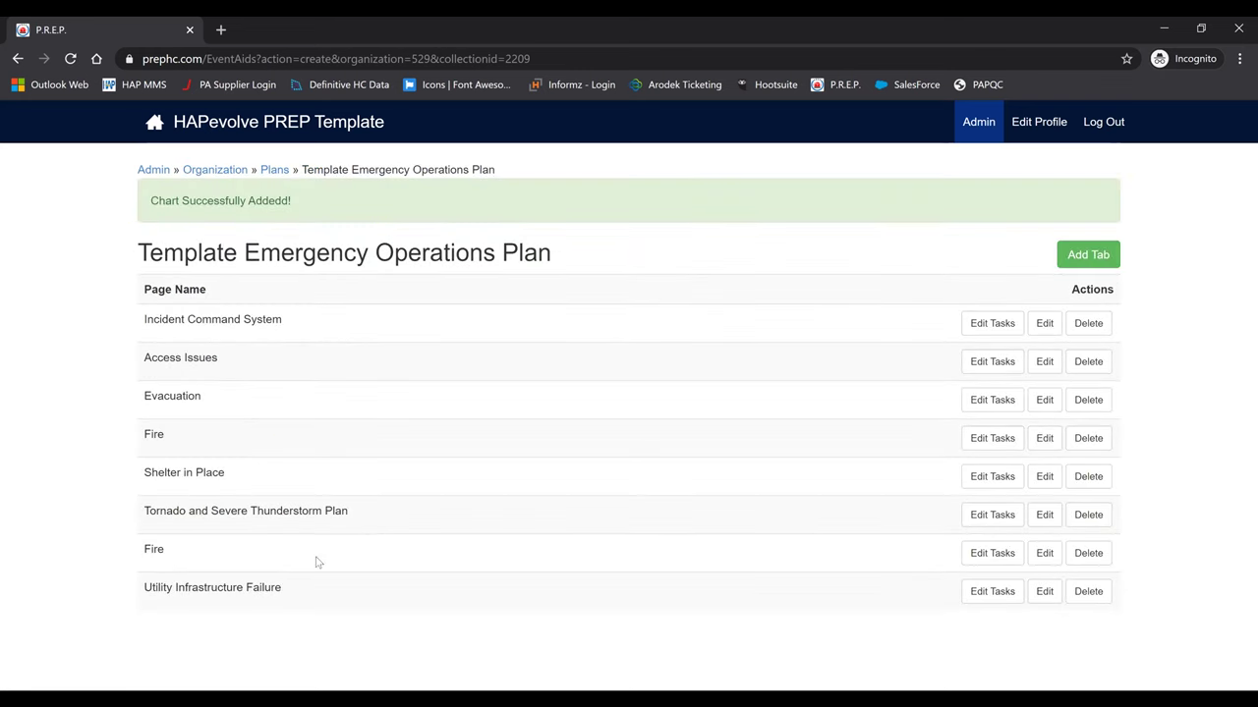
Step: Edit the newly added Fire tab and change its title to "Testing for this tutorial"
{"action": "left_click", "coordinate": [1045, 555]}
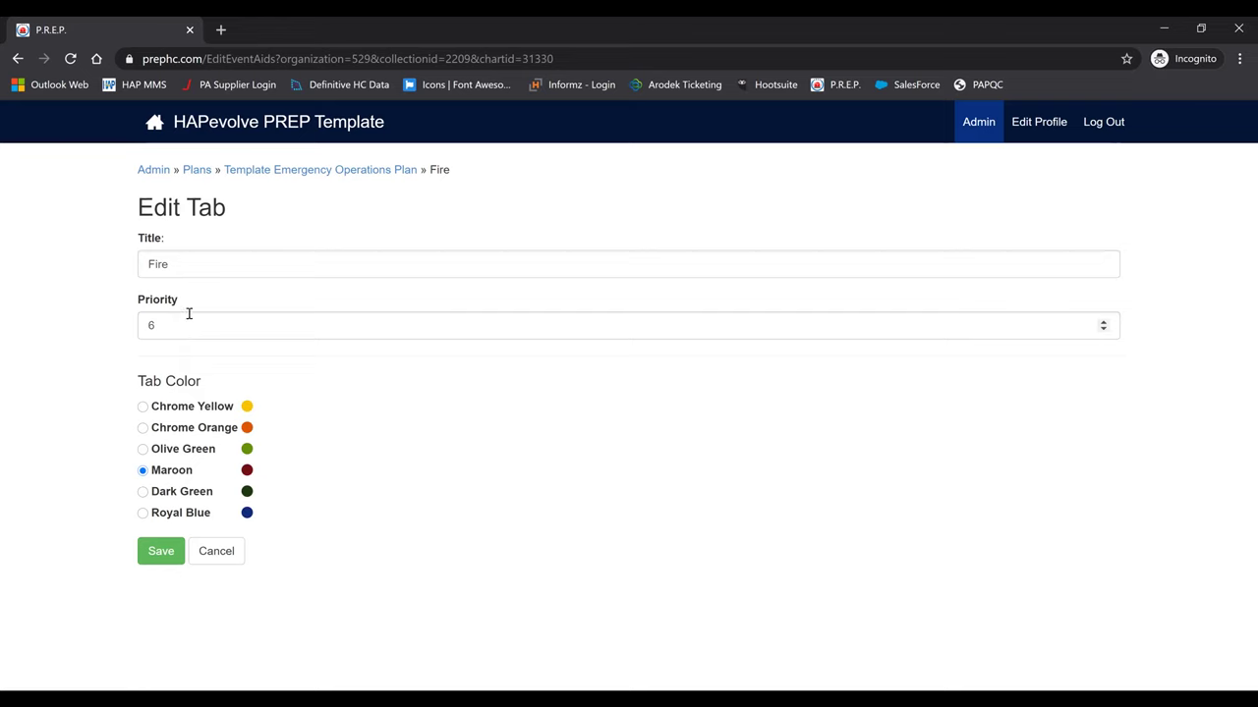
{"action": "left_click", "coordinate": [196, 267]}
{"action": "key", "text": "ctrl+a"}
{"action": "type", "text": "T"}
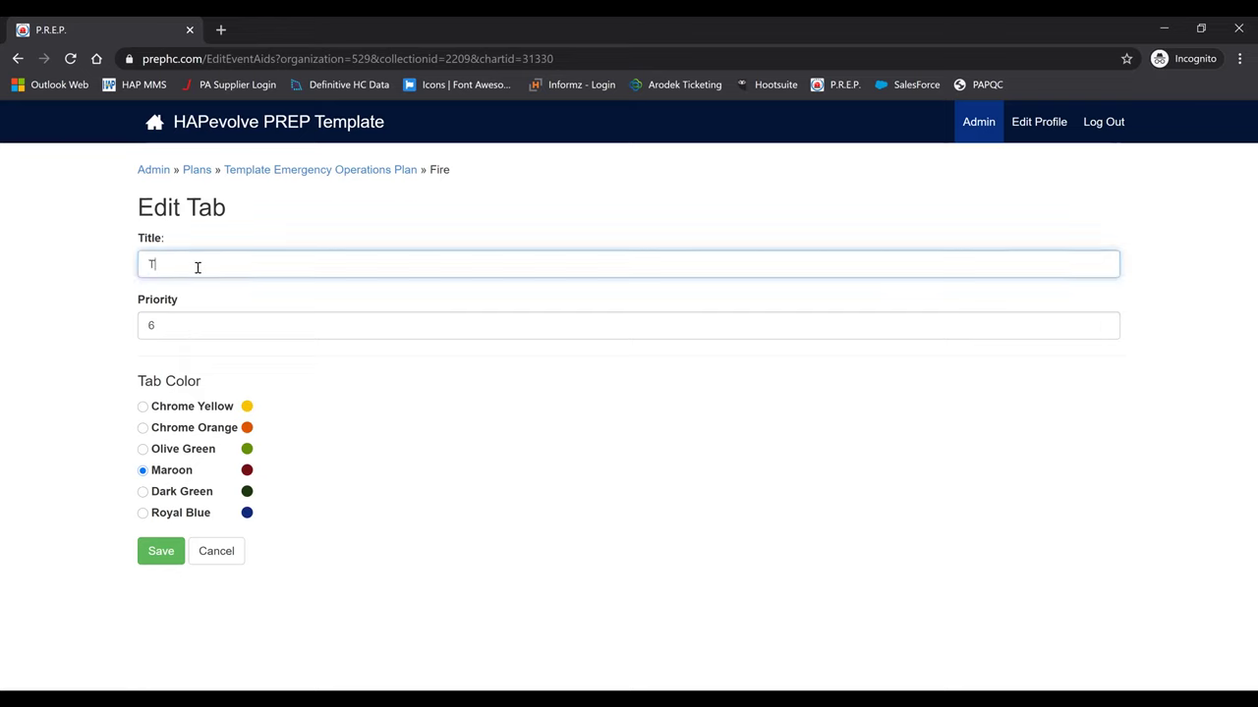
{"action": "type", "text": "esting for this tutorial"}
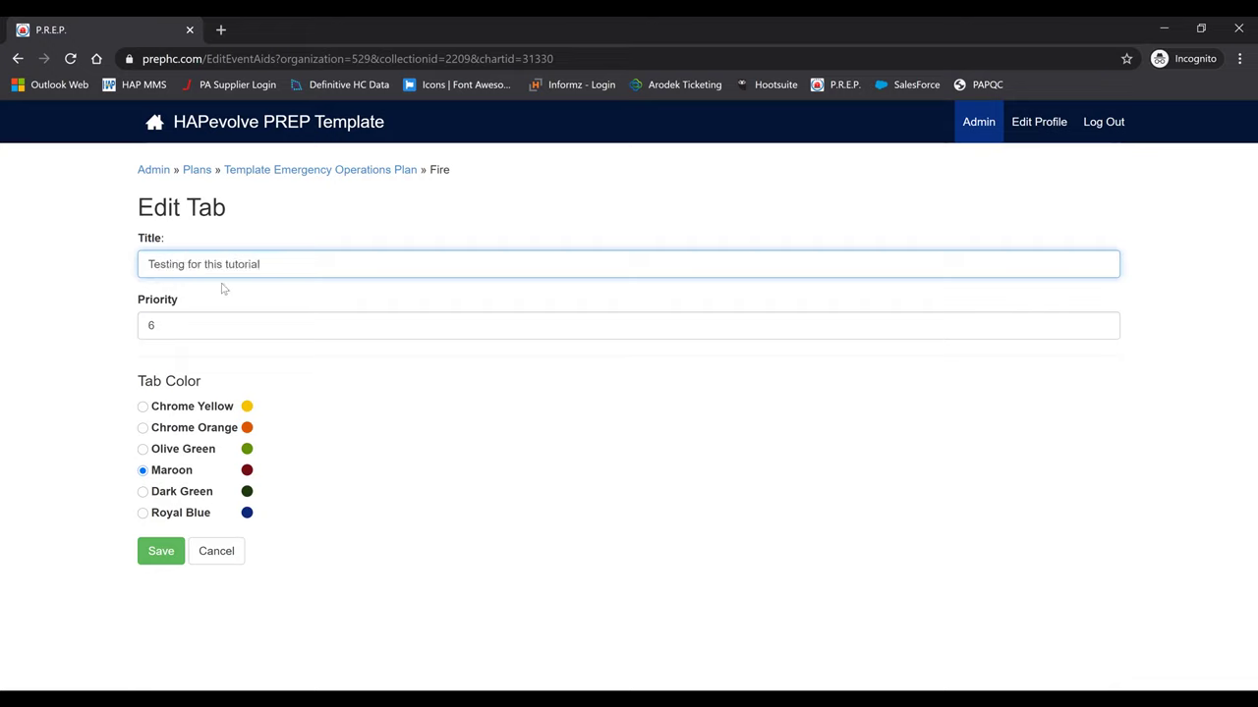
Step: Set the tab's priority to 10 and its color to Chrome Orange, and save the tab
{"action": "left_click", "coordinate": [235, 317]}
{"action": "double_click", "coordinate": [149, 324]}
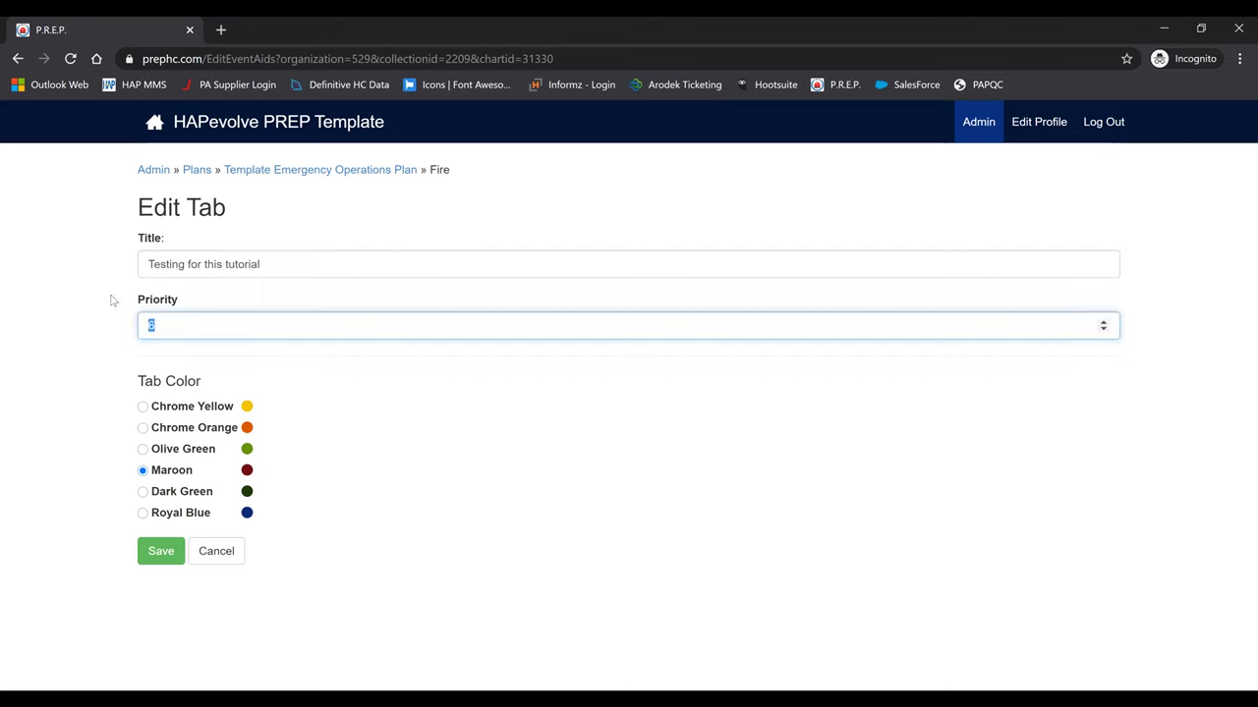
{"action": "type", "text": "10"}
{"action": "left_click", "coordinate": [145, 430]}
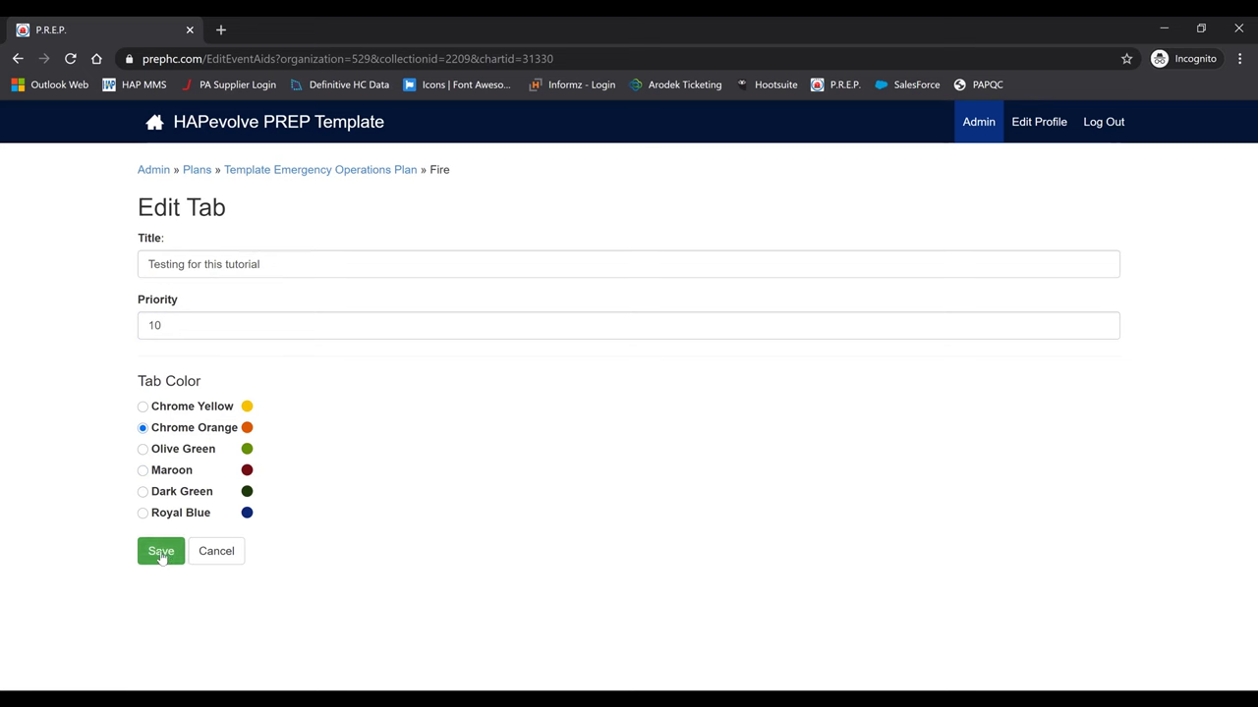
{"action": "left_click", "coordinate": [162, 555]}
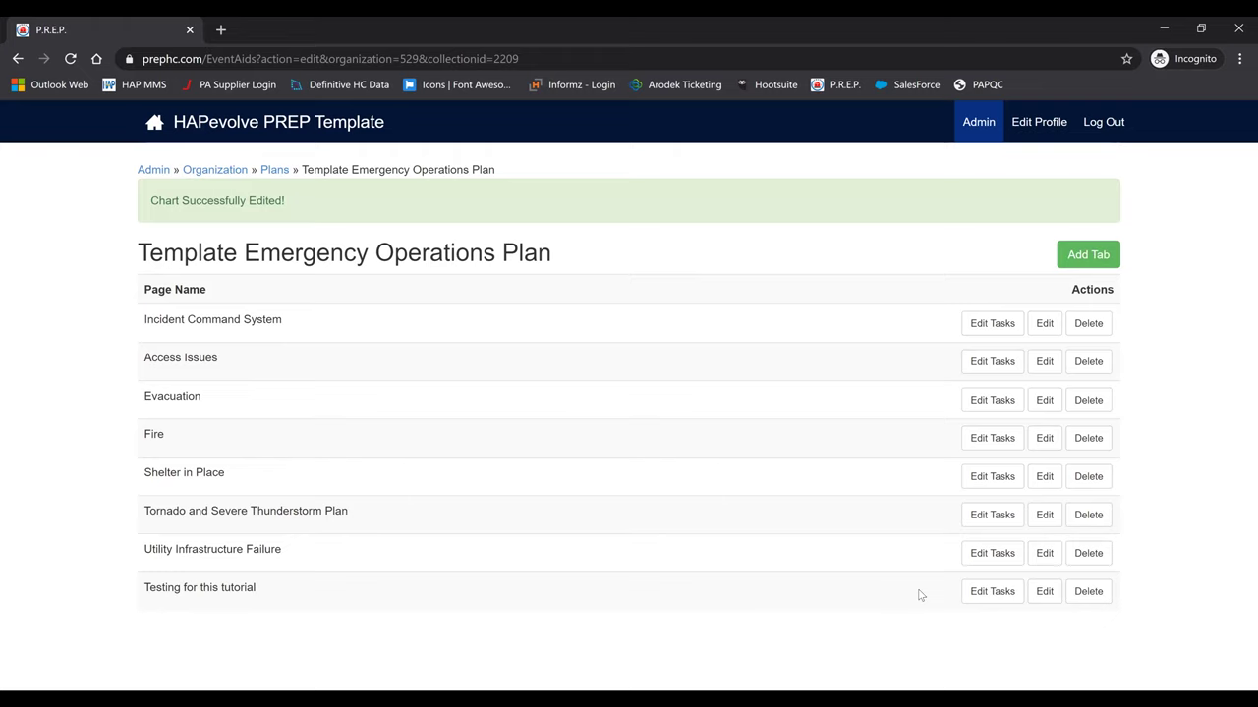
Step: Open the tasks of the "Testing for this tutorial" tab and enter a bulleted list reading Step 1, Step 2 and Step 3
{"action": "left_click", "coordinate": [989, 598]}
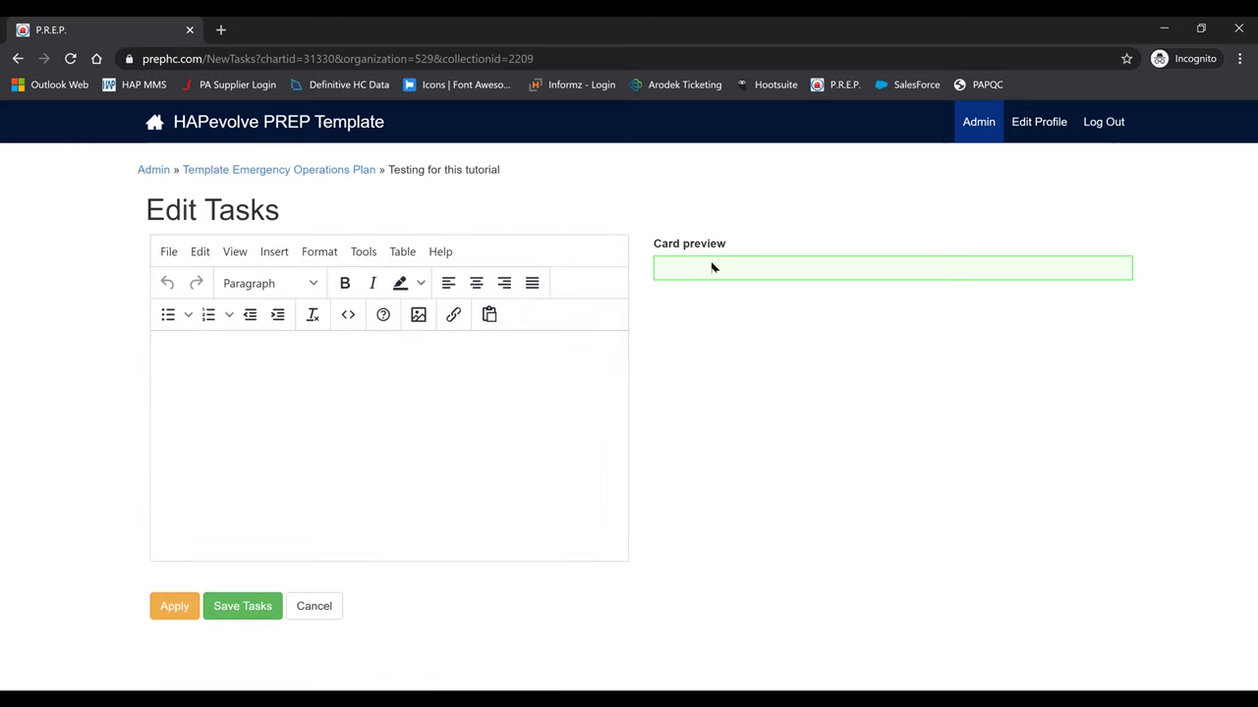
{"action": "left_click", "coordinate": [206, 354]}
{"action": "left_click", "coordinate": [208, 351]}
{"action": "left_click", "coordinate": [168, 316]}
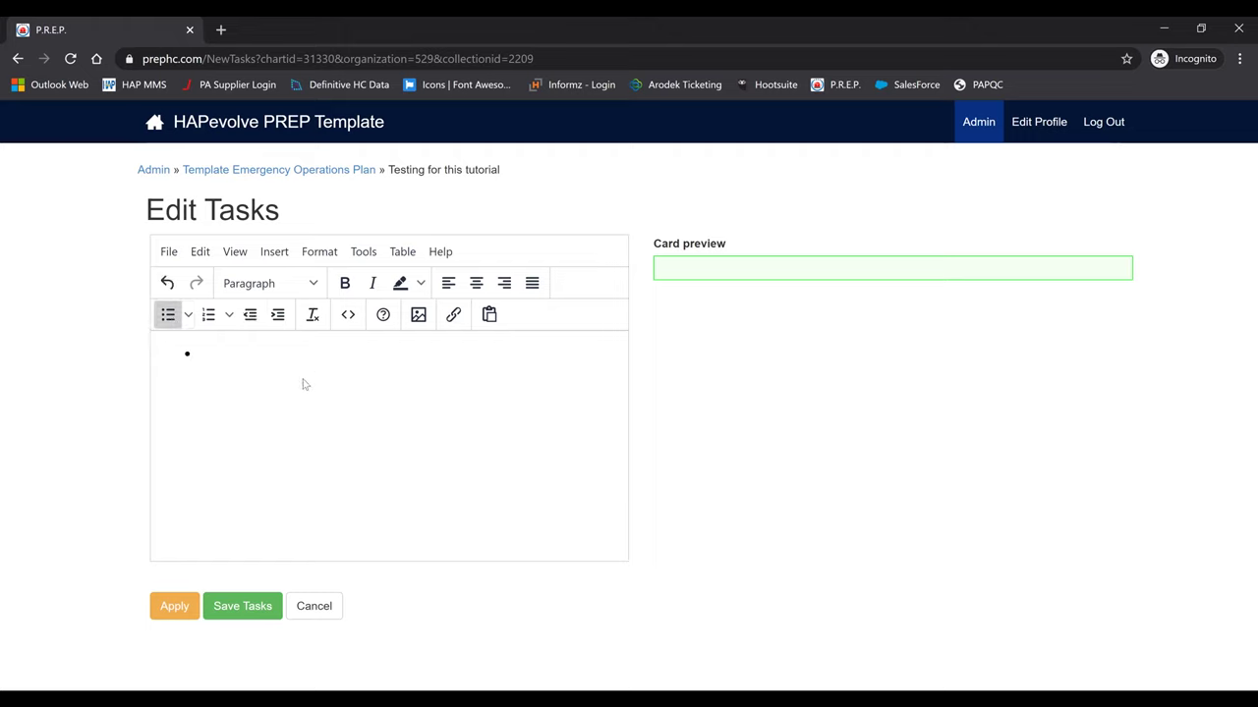
{"action": "type", "text": "Step 1"}
{"action": "key", "text": "Return"}
{"action": "type", "text": "Step 2"}
{"action": "key", "text": "Return"}
{"action": "type", "text": "Step 3"}
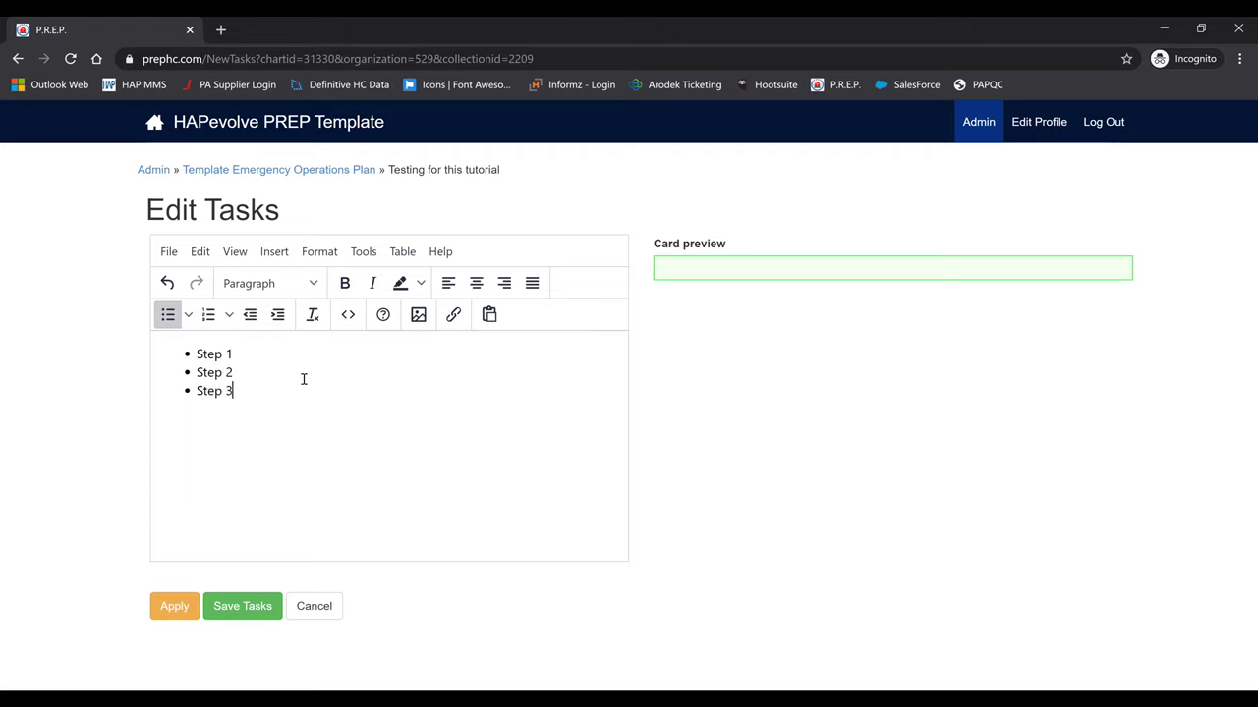
Step: Highlight the Step 1 bullet in green and make the Step 2 bullet bold and italic
{"action": "left_click_drag", "start_coordinate": [236, 354], "coordinate": [184, 354]}
{"action": "left_click", "coordinate": [420, 289]}
{"action": "left_click", "coordinate": [426, 339]}
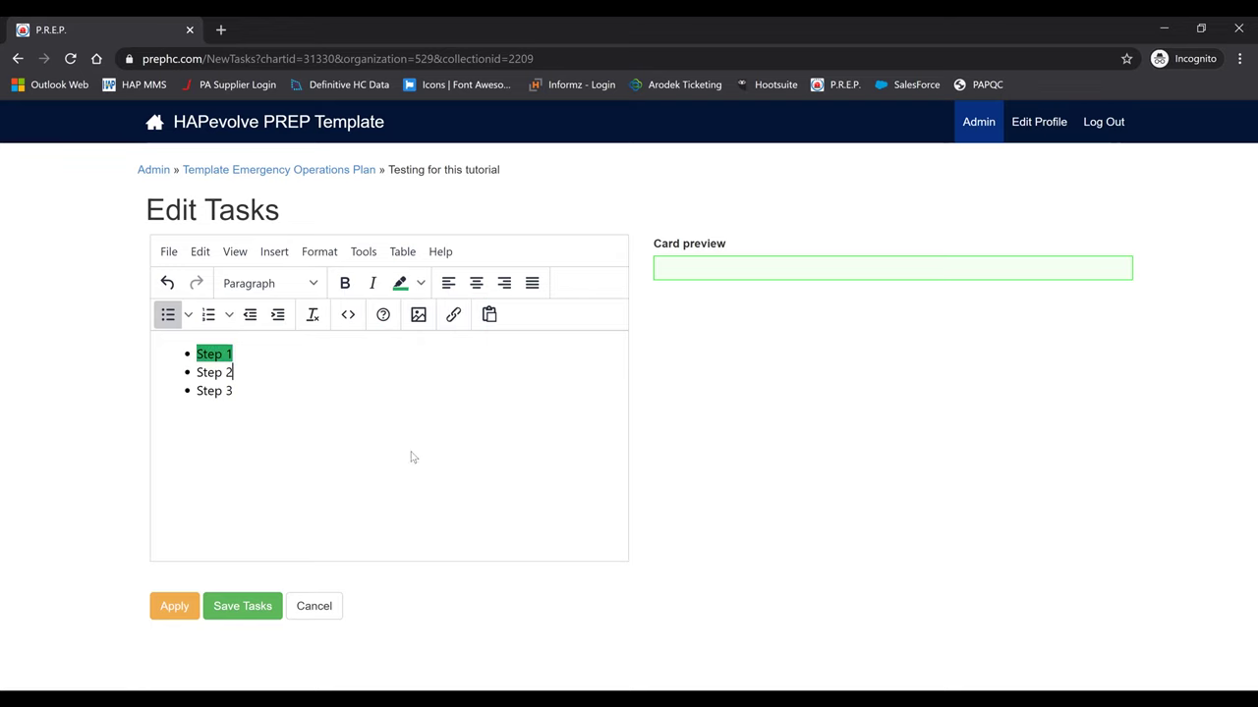
{"action": "left_click_drag", "start_coordinate": [238, 373], "coordinate": [194, 372]}
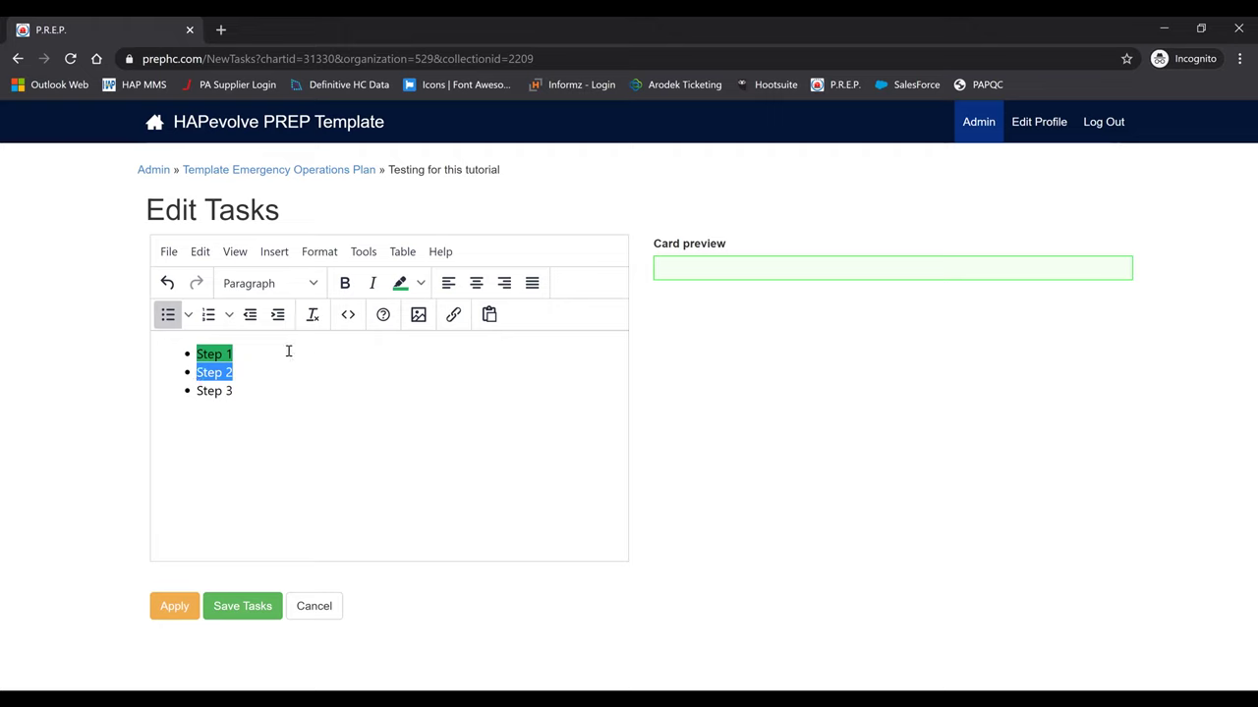
{"action": "left_click", "coordinate": [345, 287]}
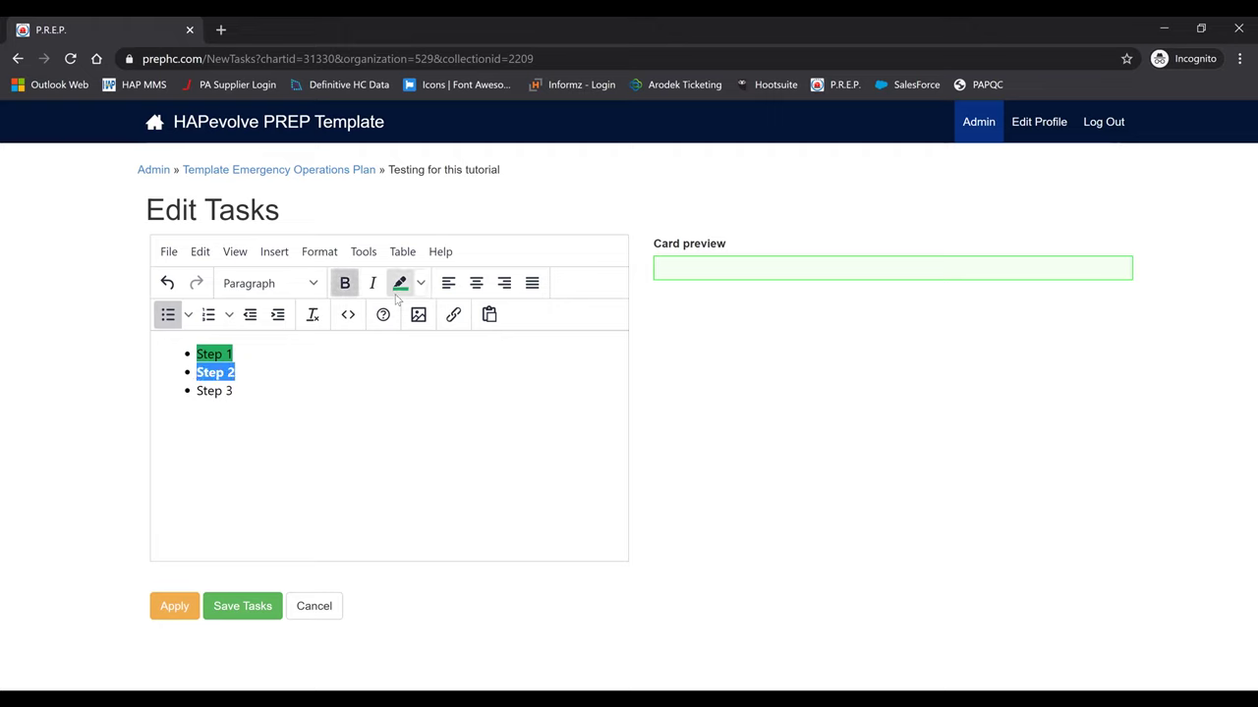
{"action": "key", "text": "ctrl+i"}
{"action": "left_click", "coordinate": [315, 393]}
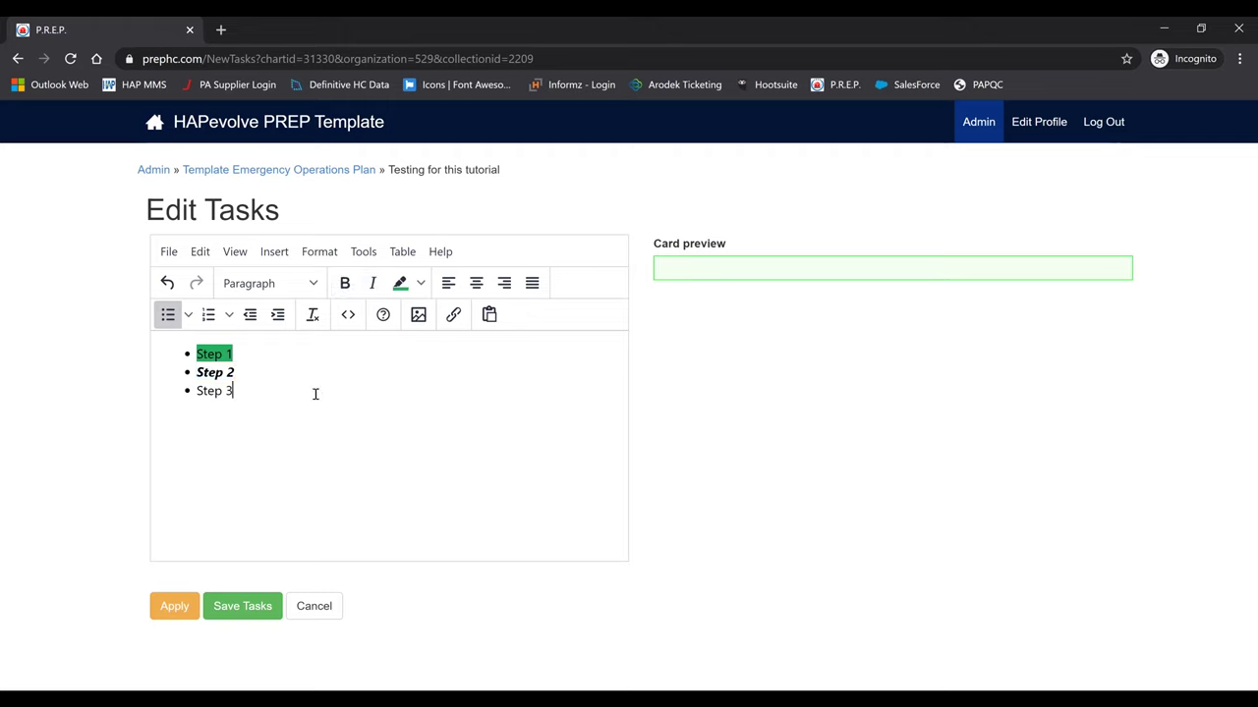
Step: Indent the Step 3 bullet by four levels beneath Step 2
{"action": "left_click_drag", "start_coordinate": [236, 393], "coordinate": [192, 393]}
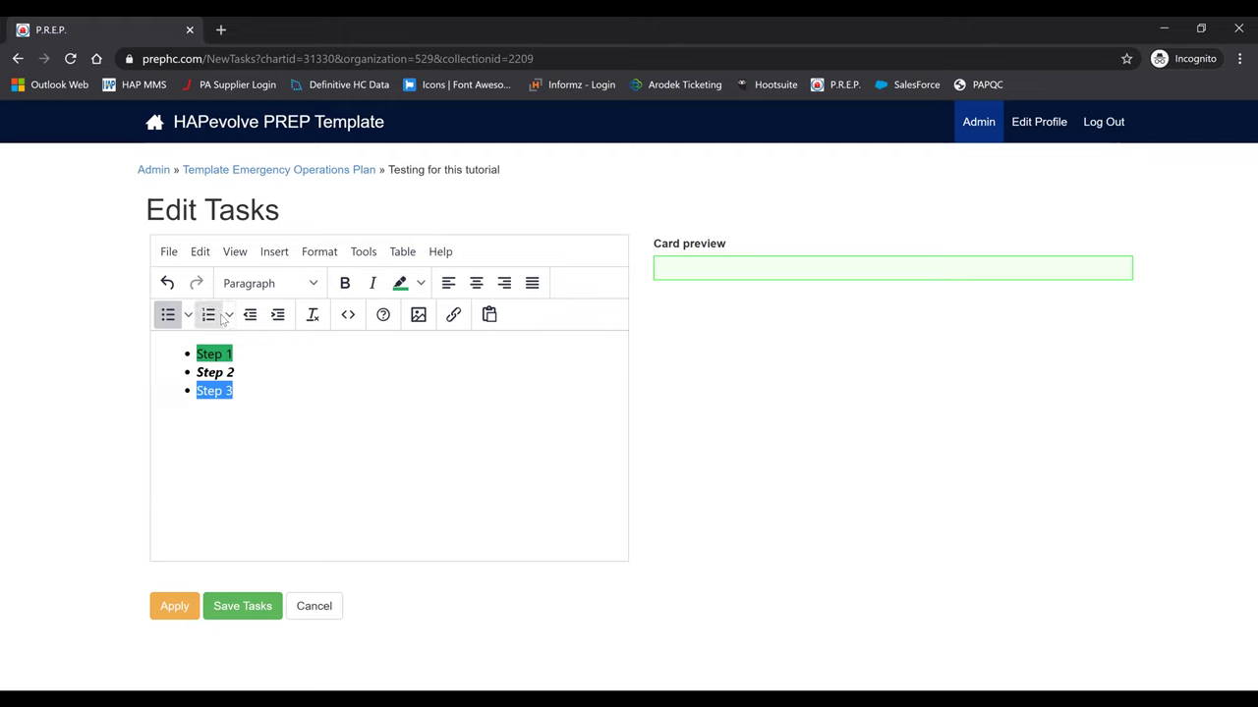
{"action": "left_click", "coordinate": [276, 316]}
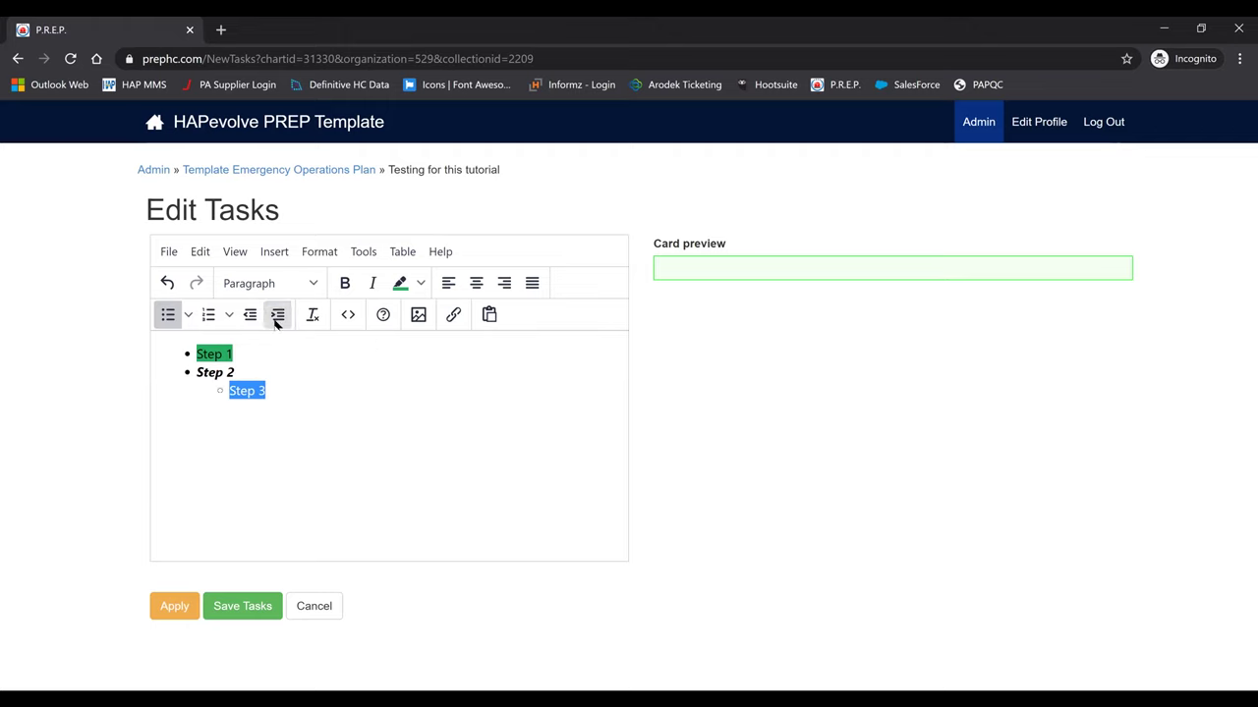
{"action": "left_click", "coordinate": [276, 320]}
{"action": "left_click", "coordinate": [277, 322]}
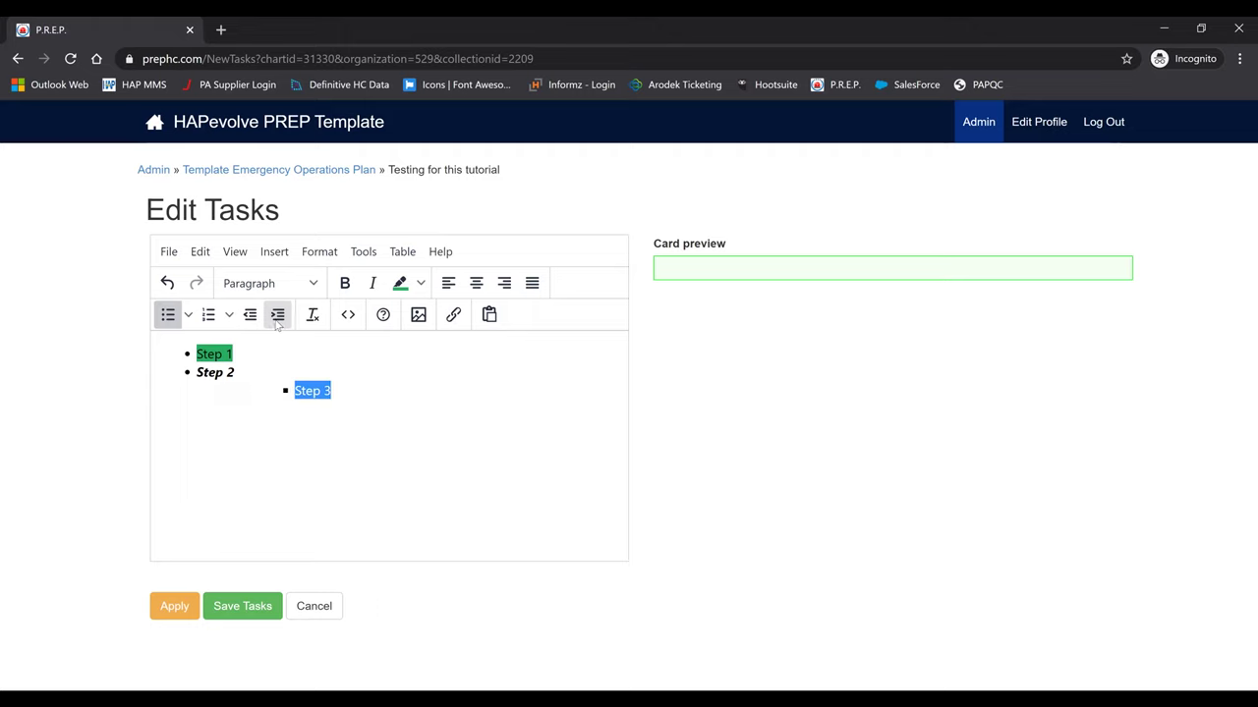
{"action": "left_click", "coordinate": [276, 323]}
{"action": "left_click", "coordinate": [439, 402]}
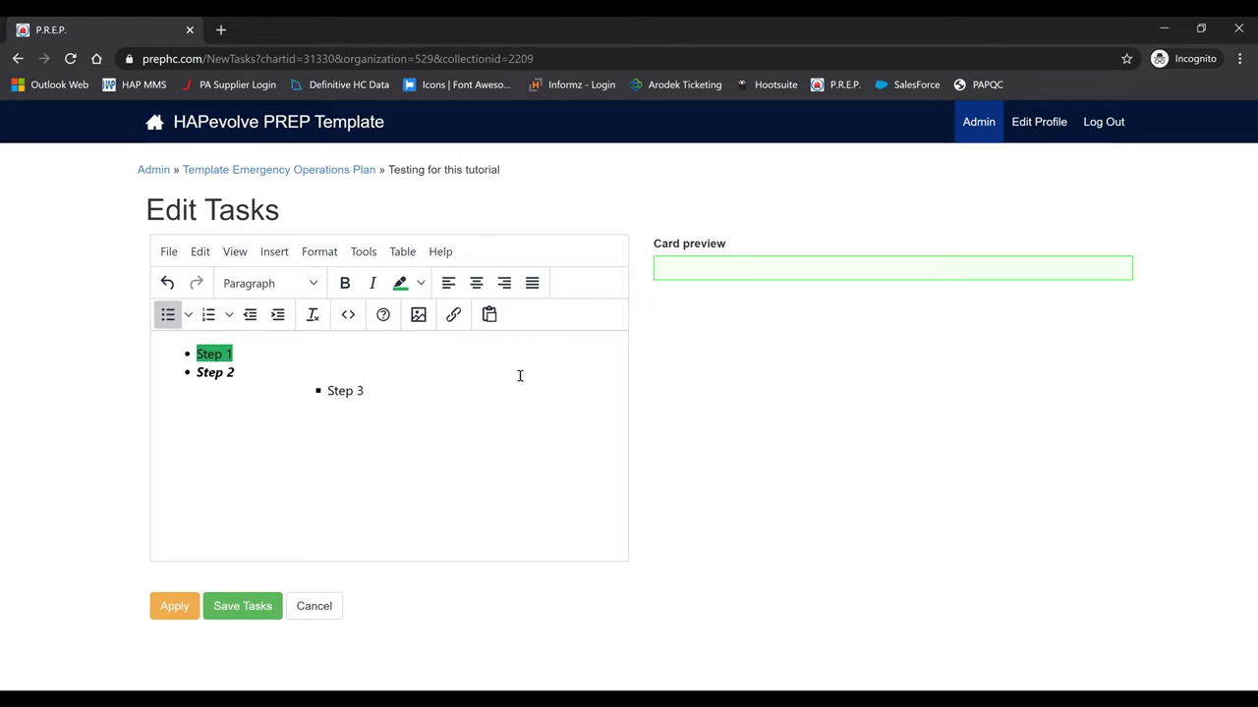
{"action": "left_click", "coordinate": [307, 283]}
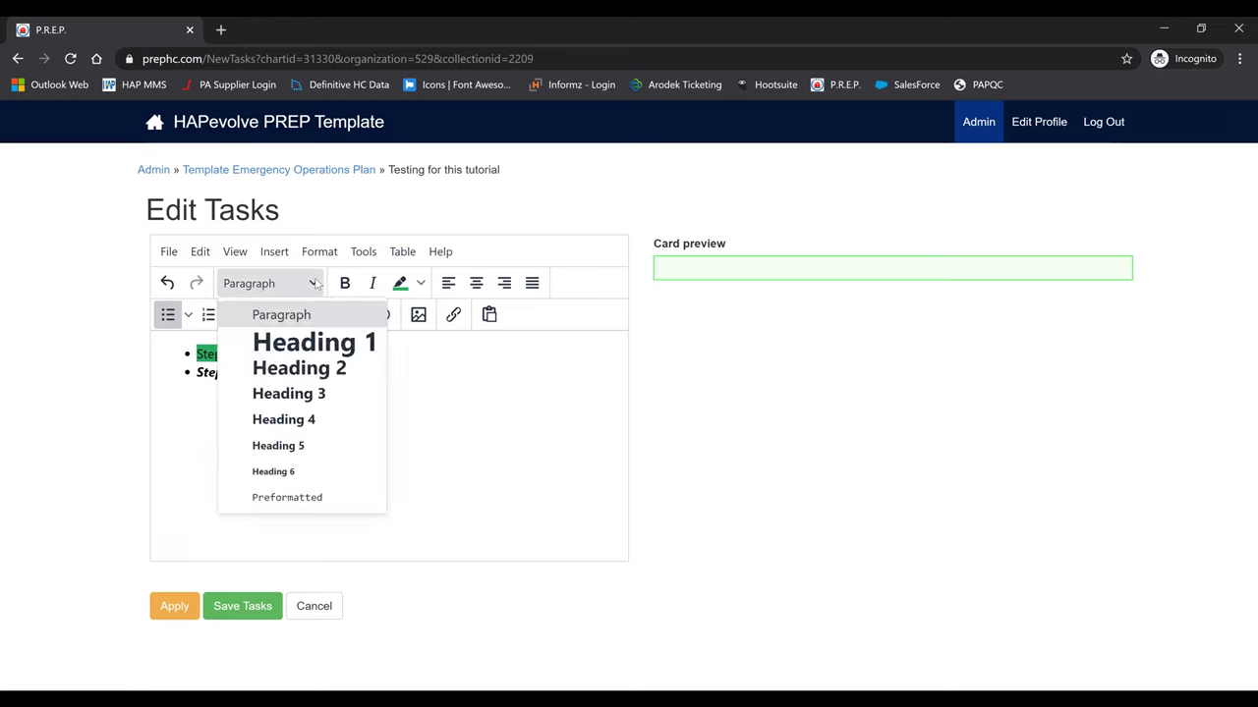
{"action": "left_click", "coordinate": [232, 257]}
{"action": "mouse_move", "coordinate": [277, 251]}
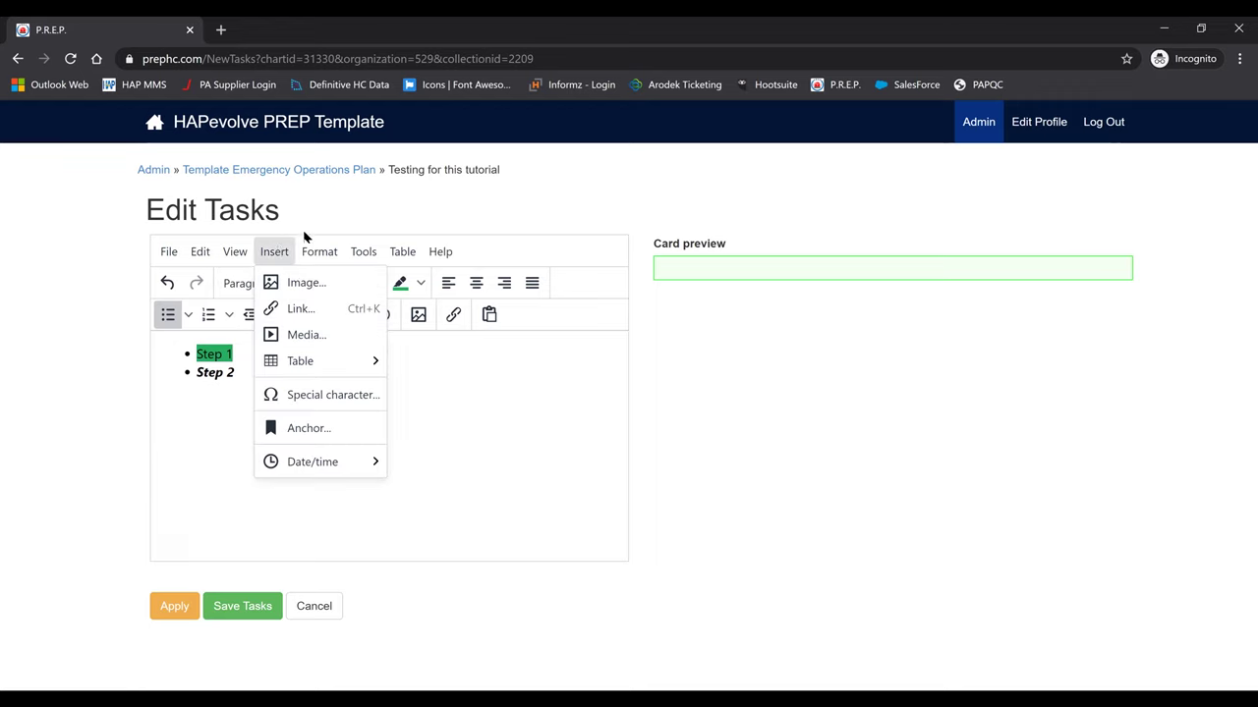
{"action": "left_click", "coordinate": [521, 459]}
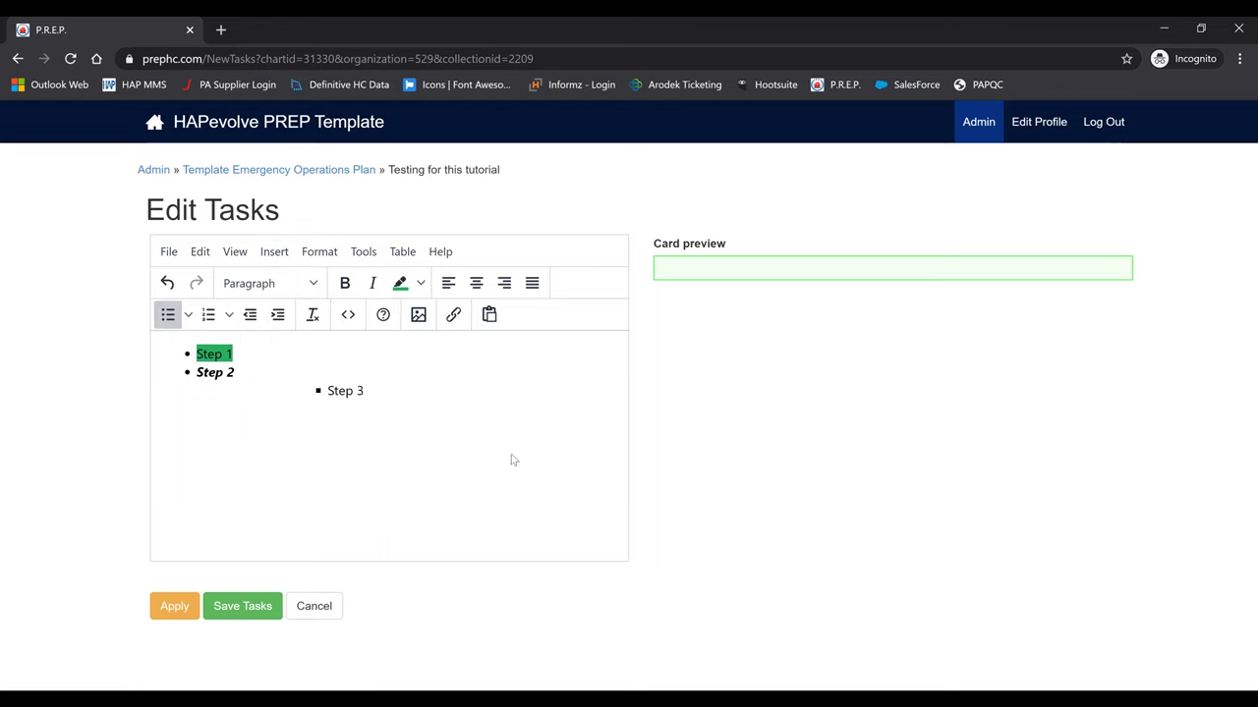
Step: Left-align all three bullets, apply the list to the card preview and save the tasks
{"action": "left_click", "coordinate": [175, 611]}
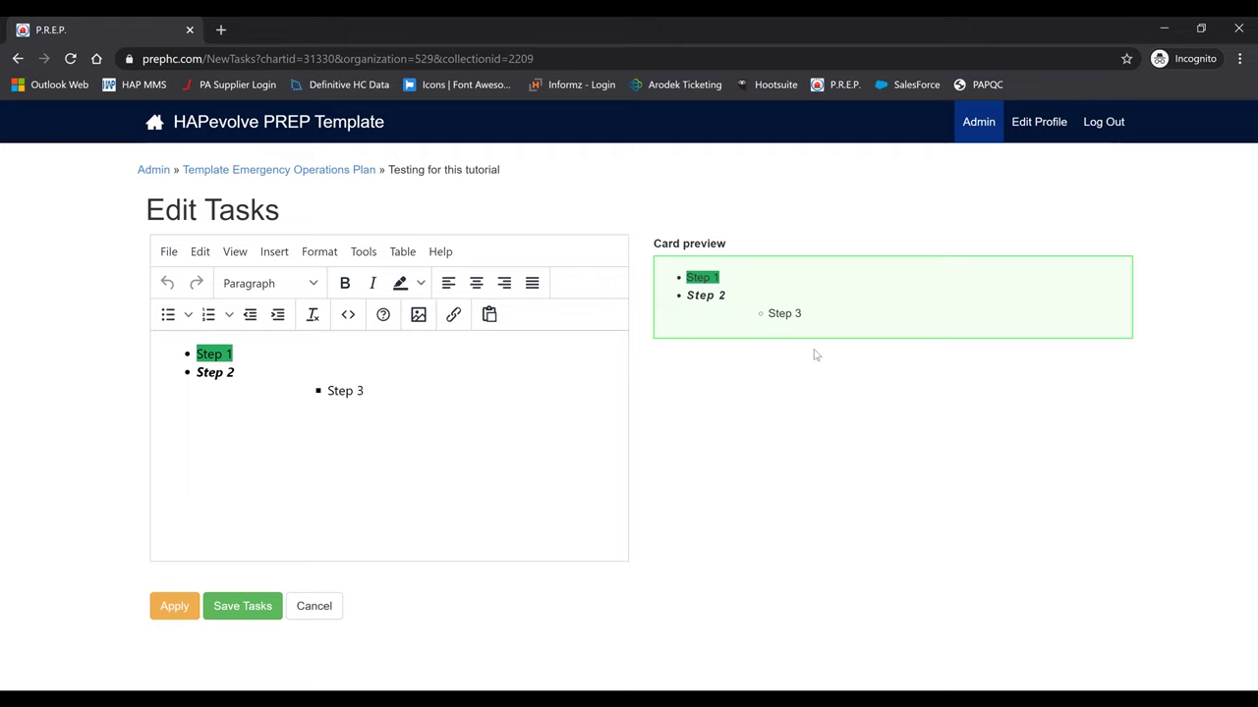
{"action": "left_click", "coordinate": [411, 437]}
{"action": "left_click_drag", "start_coordinate": [429, 384], "coordinate": [172, 337]}
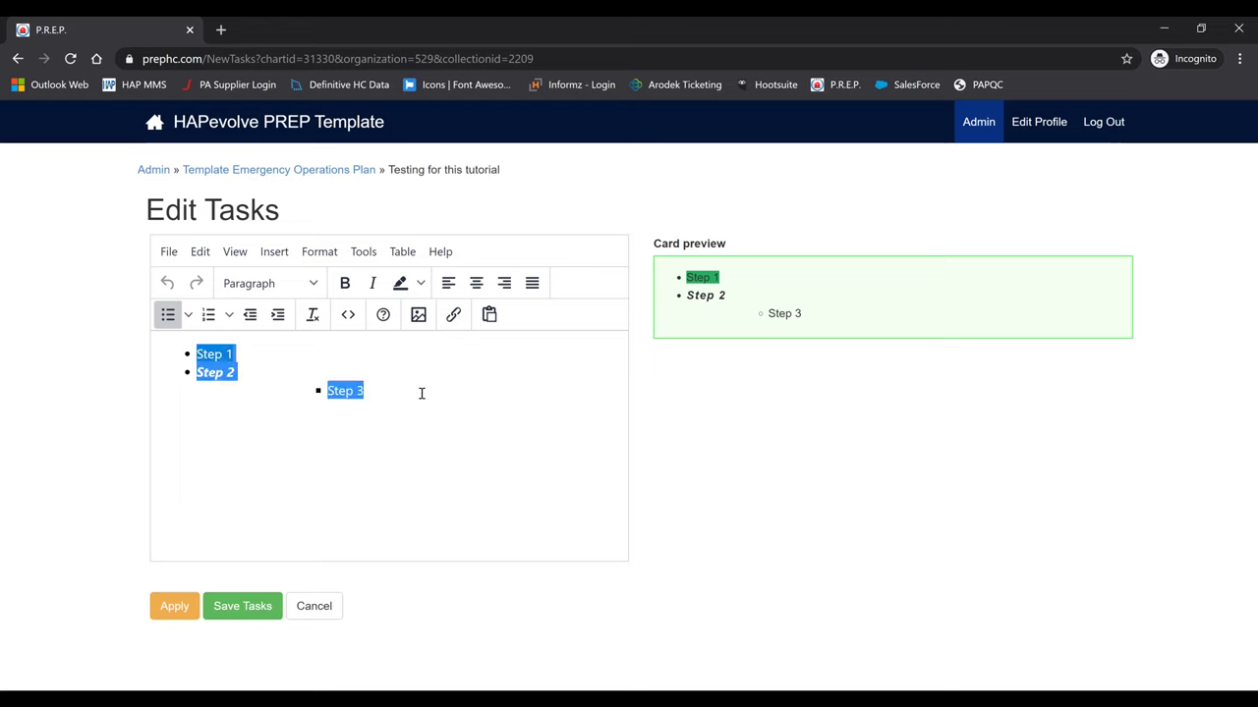
{"action": "left_click", "coordinate": [448, 285]}
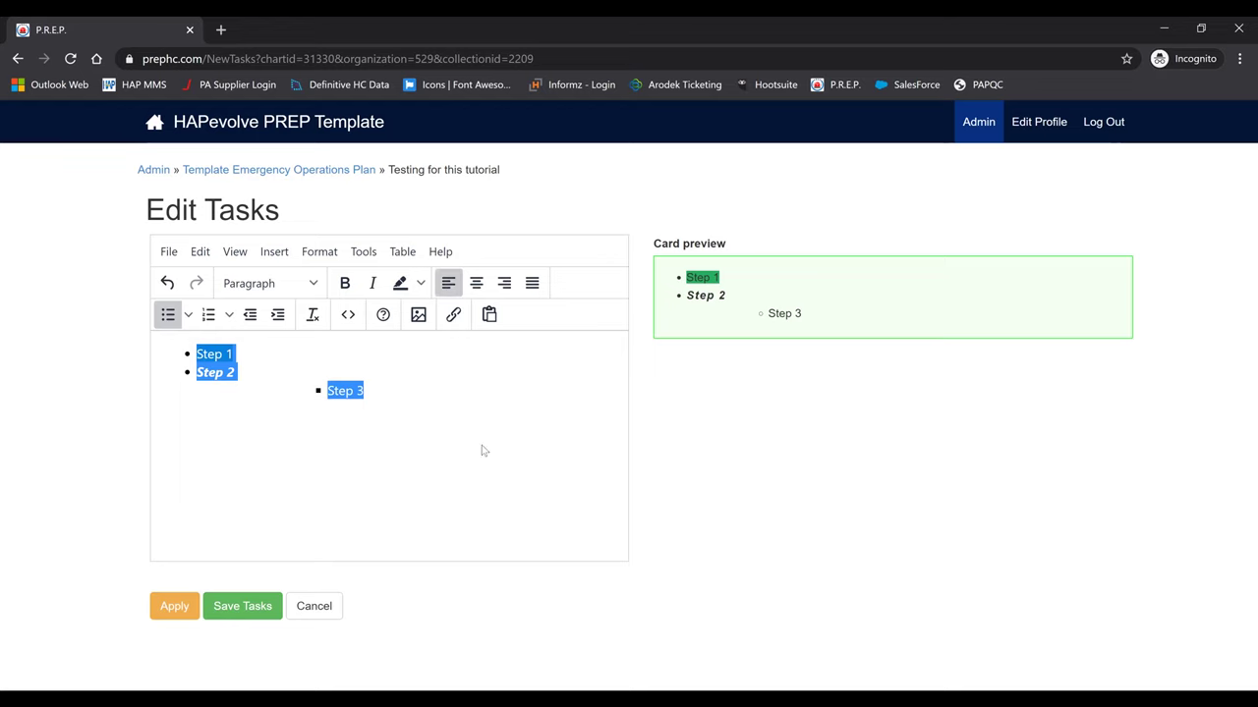
{"action": "left_click", "coordinate": [177, 607]}
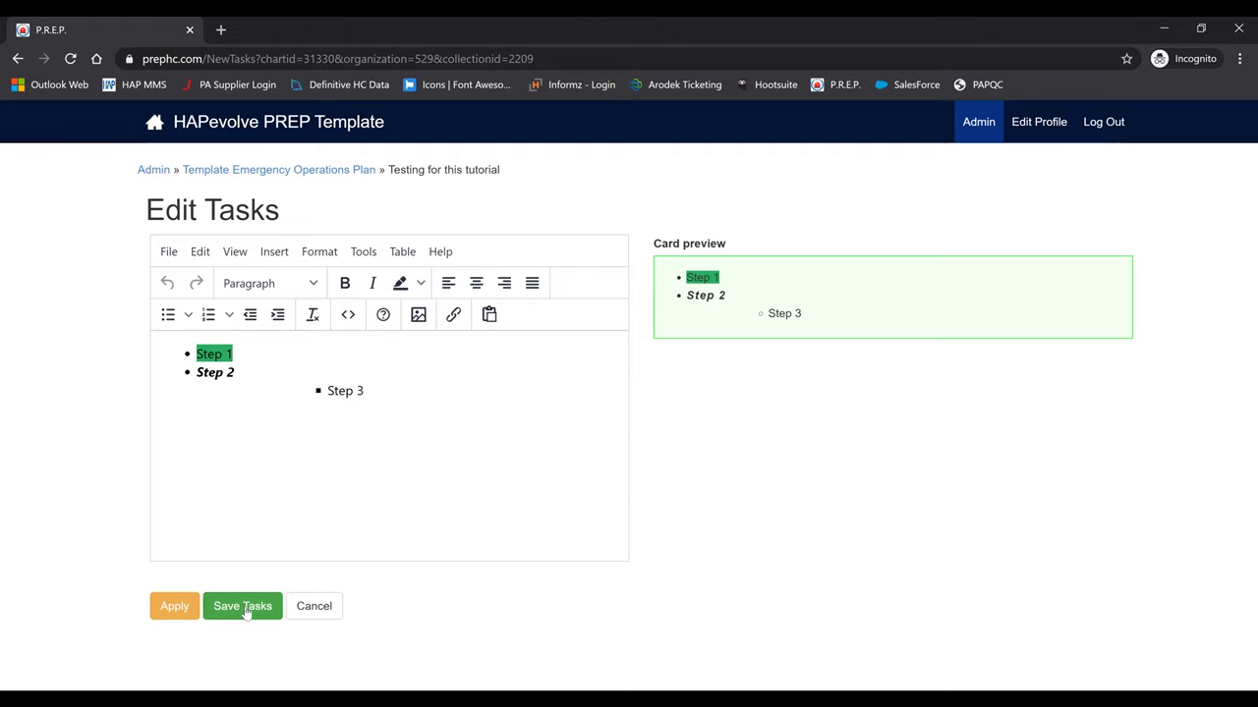
{"action": "left_click", "coordinate": [245, 609]}
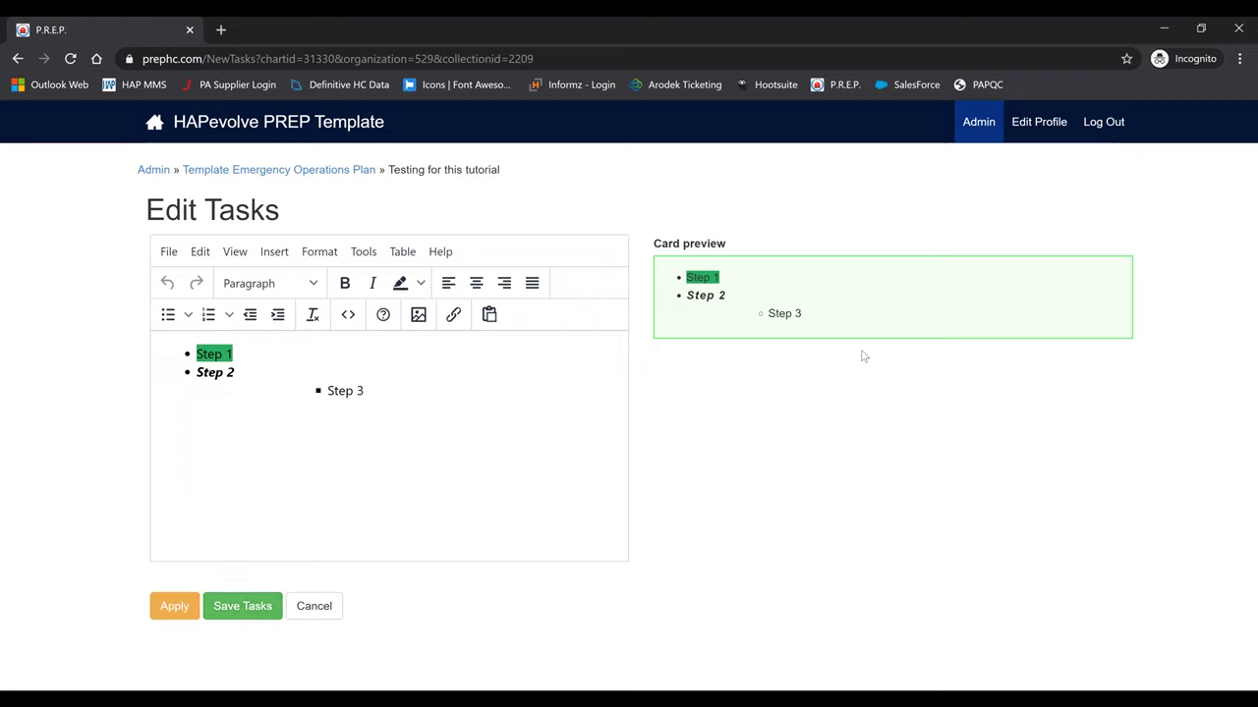
Step: Leave the task editor and view the "Testing for this tutorial" tab in the published Template Emergency Operations Plan
{"action": "left_click", "coordinate": [352, 175]}
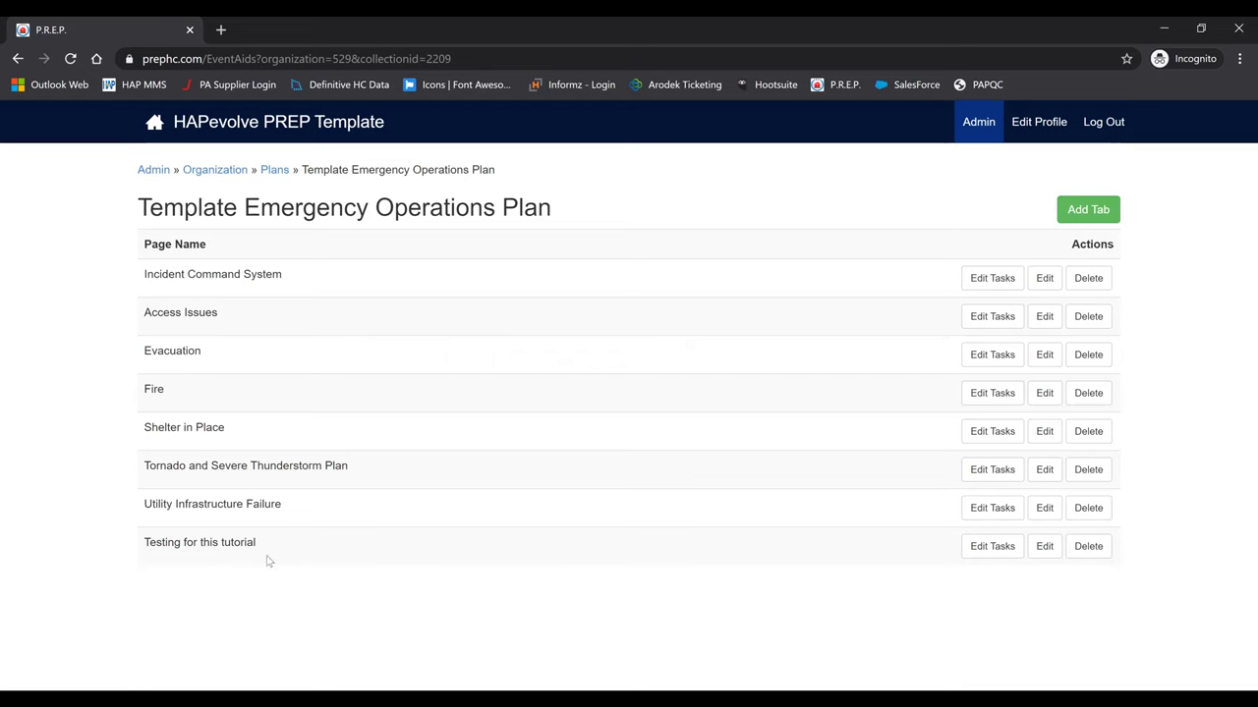
{"action": "left_click", "coordinate": [161, 127]}
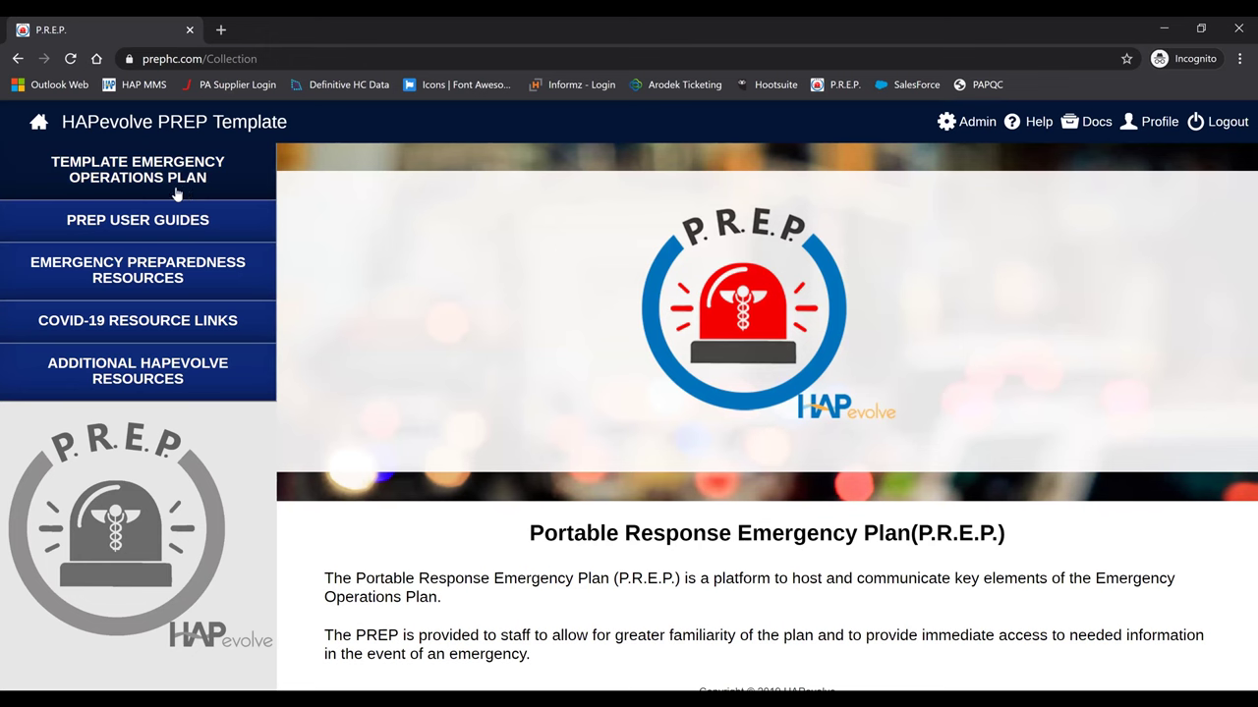
{"action": "left_click", "coordinate": [242, 184]}
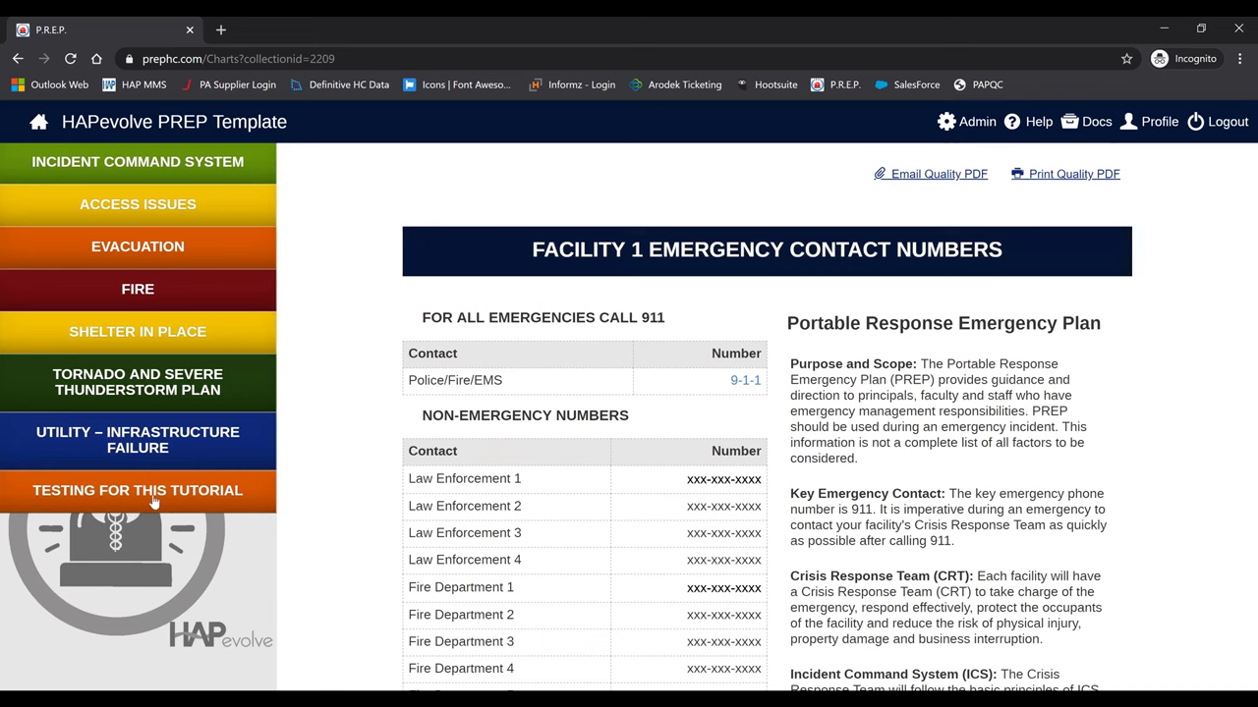
{"action": "left_click", "coordinate": [209, 510]}
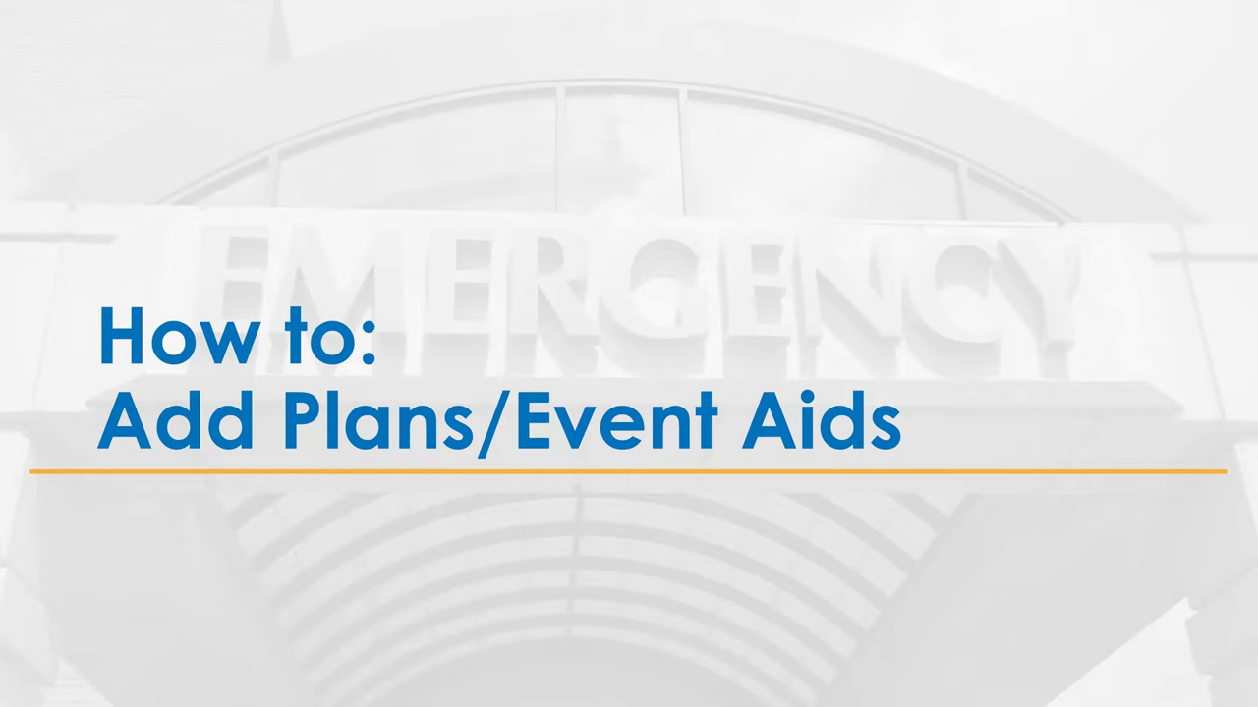
{"action": "key", "text": "Right"}
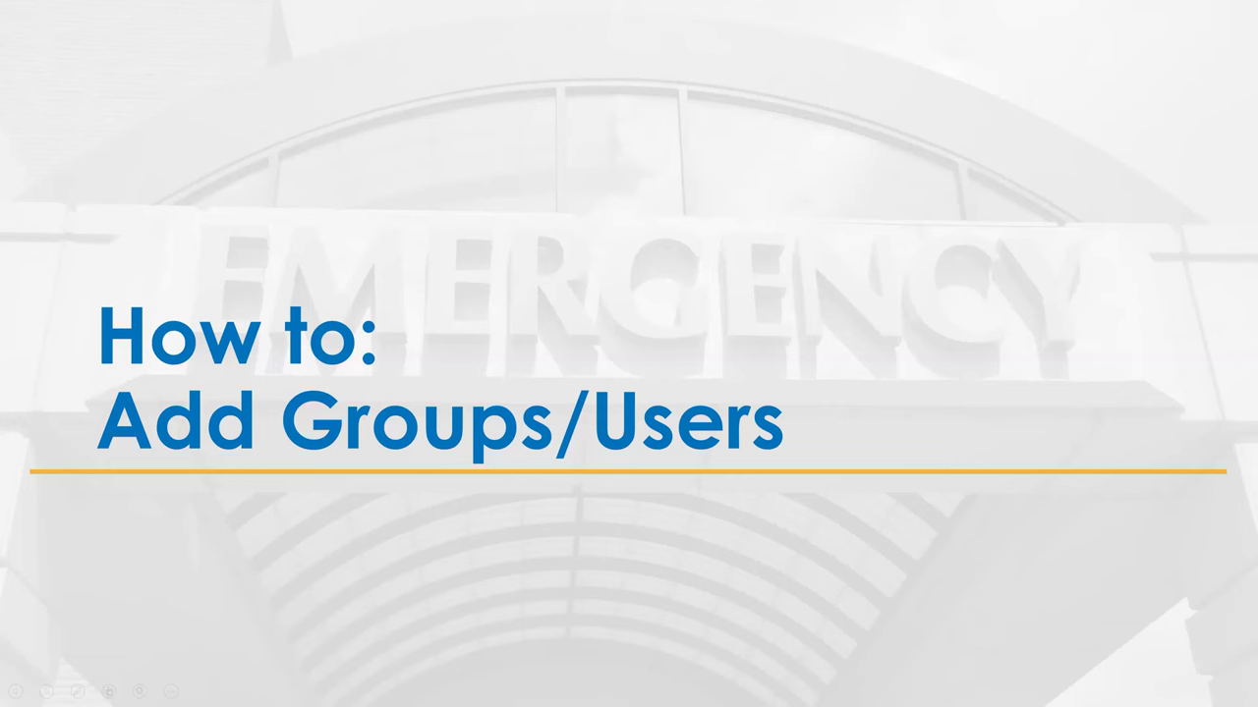
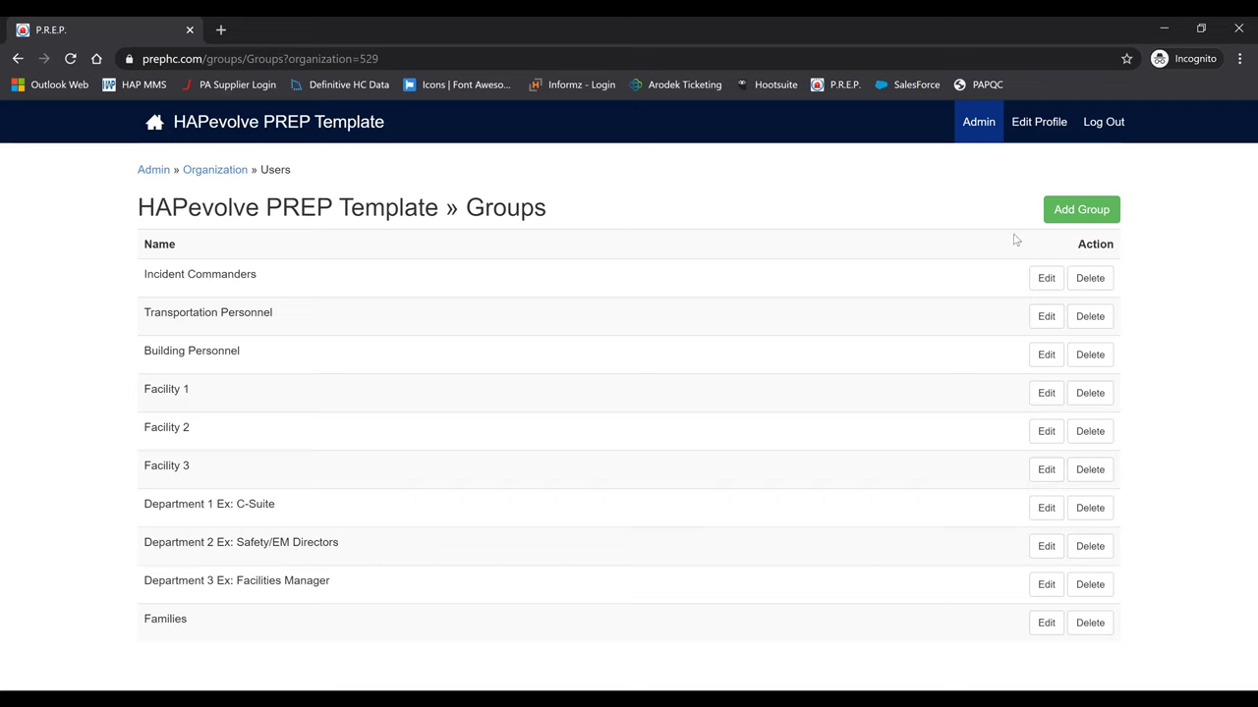
Step: Start a new group with access to Template Emergency Operations Plan, PREP User Guides, Emergency Preparedness Resources and COVID-19 Resource Links
{"action": "left_click", "coordinate": [1081, 212]}
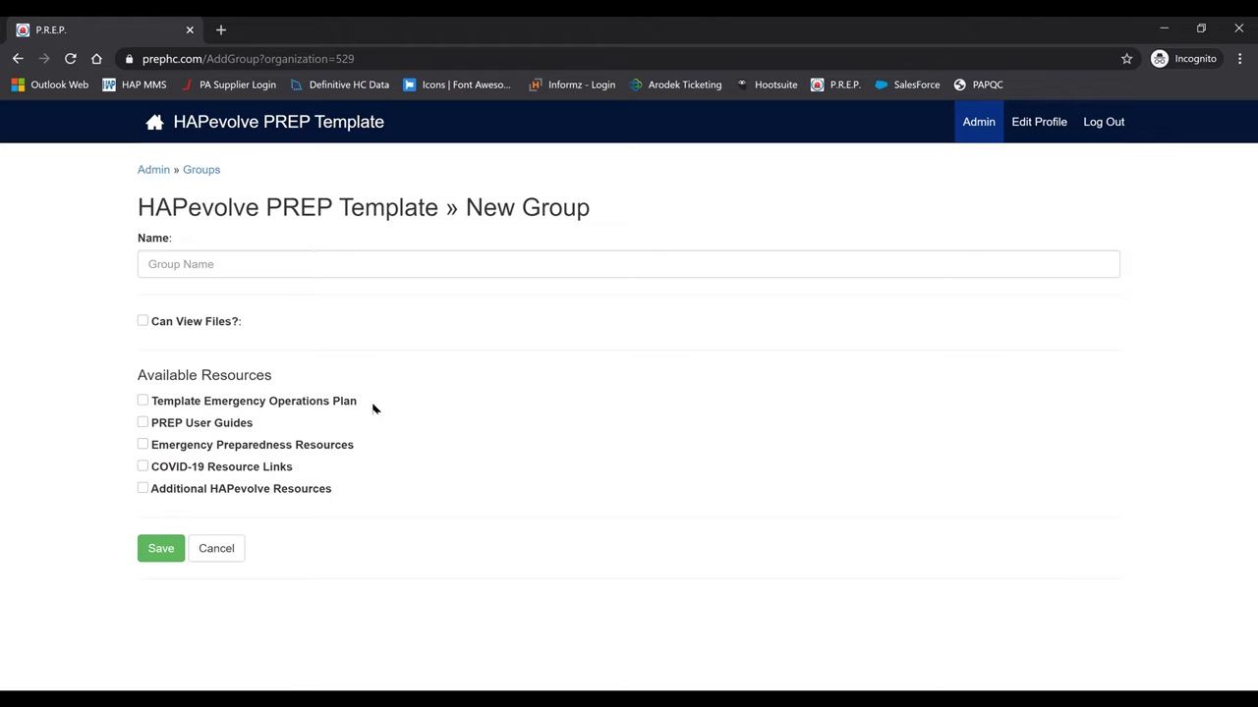
{"action": "left_click", "coordinate": [144, 403]}
{"action": "left_click", "coordinate": [145, 424]}
{"action": "left_click", "coordinate": [144, 445]}
{"action": "left_click", "coordinate": [143, 468]}
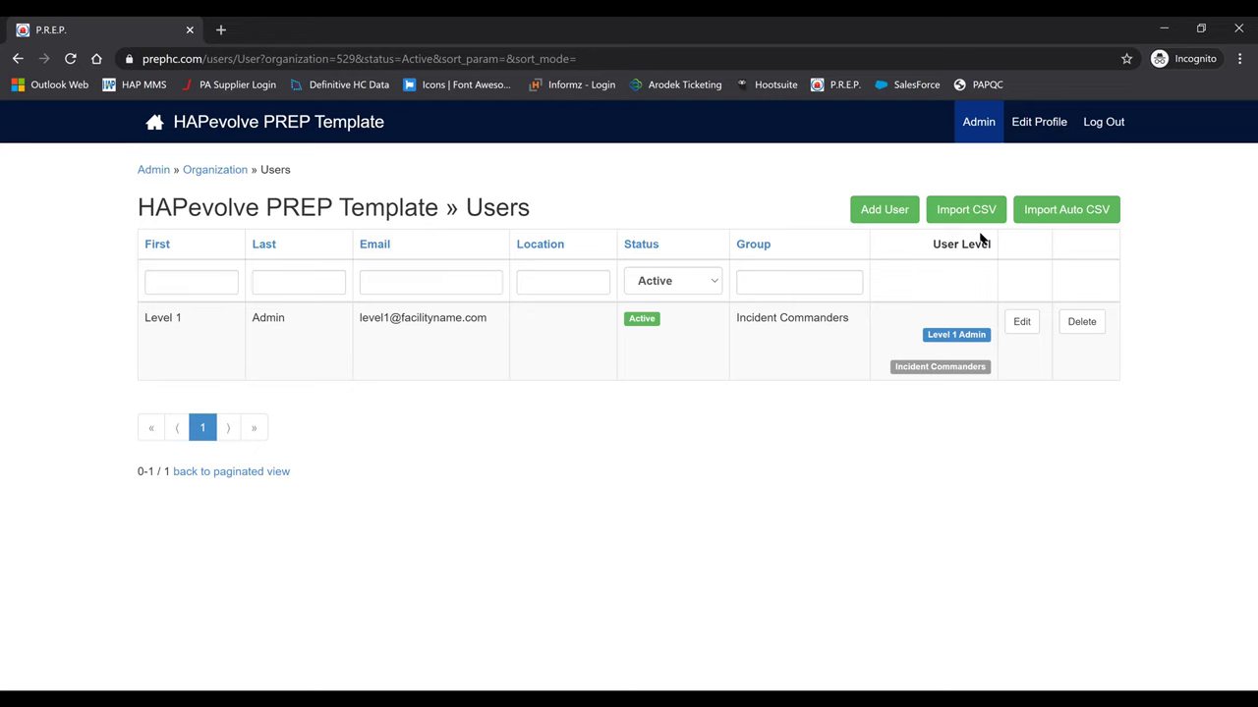
Step: Examine the new user form with its group options and the CSV user import page, leaving both without adding users
{"action": "left_click", "coordinate": [886, 222]}
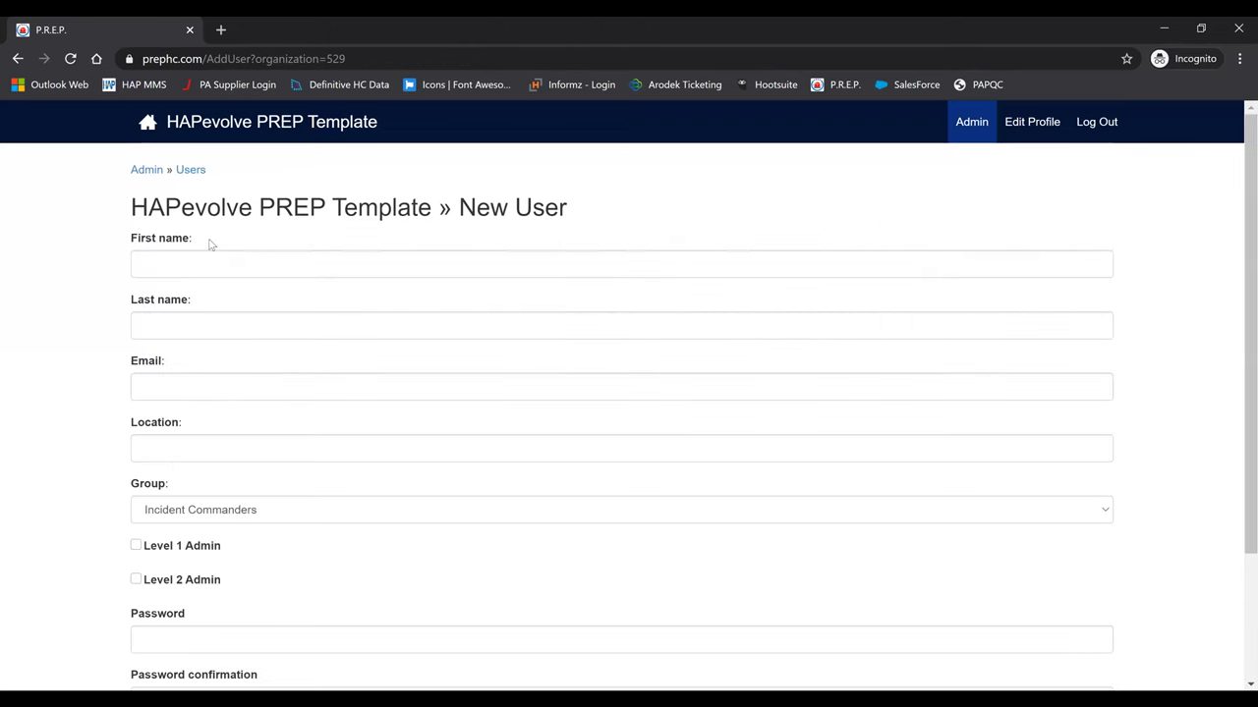
{"action": "scroll", "coordinate": [344, 481], "scroll_direction": "down", "scroll_amount": 1}
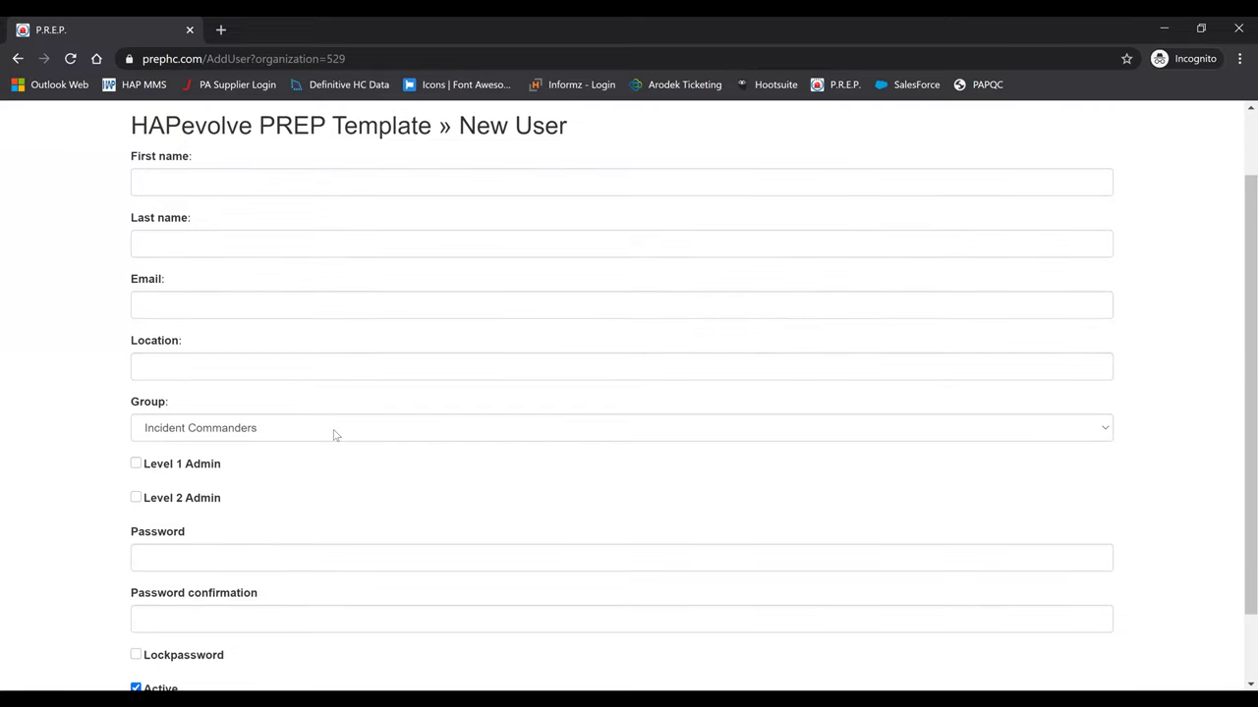
{"action": "left_click", "coordinate": [333, 436]}
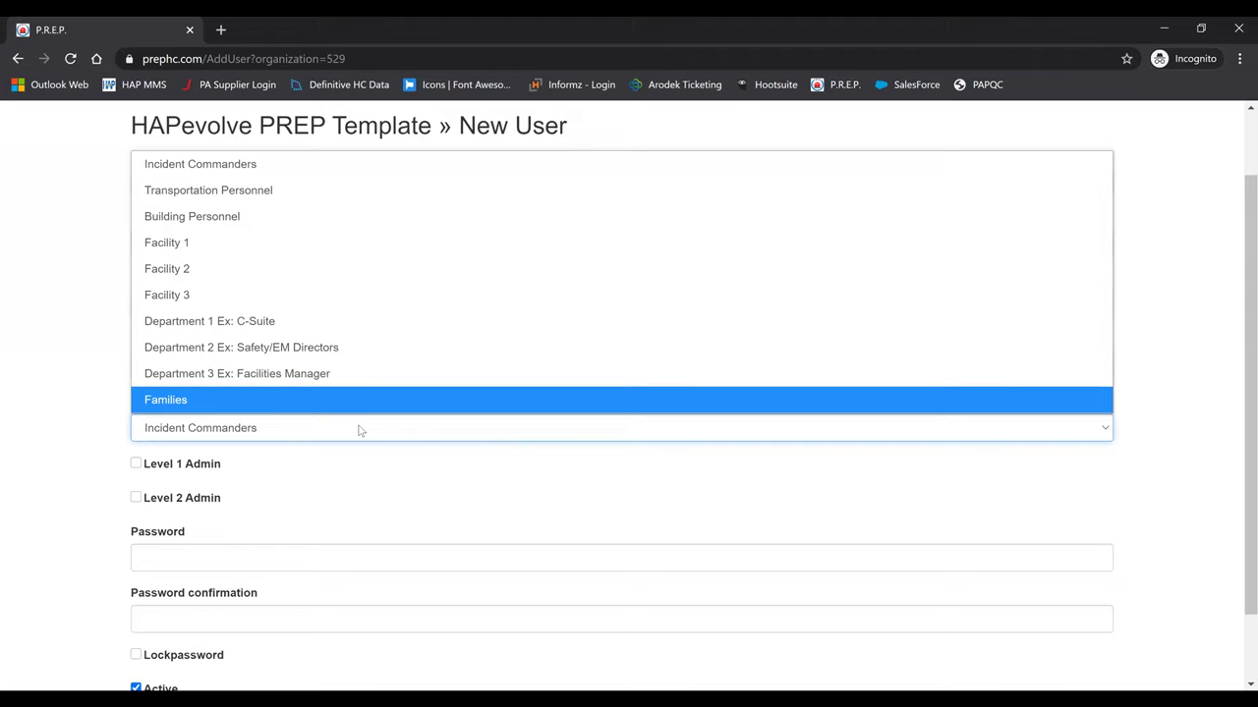
{"action": "left_click", "coordinate": [356, 173]}
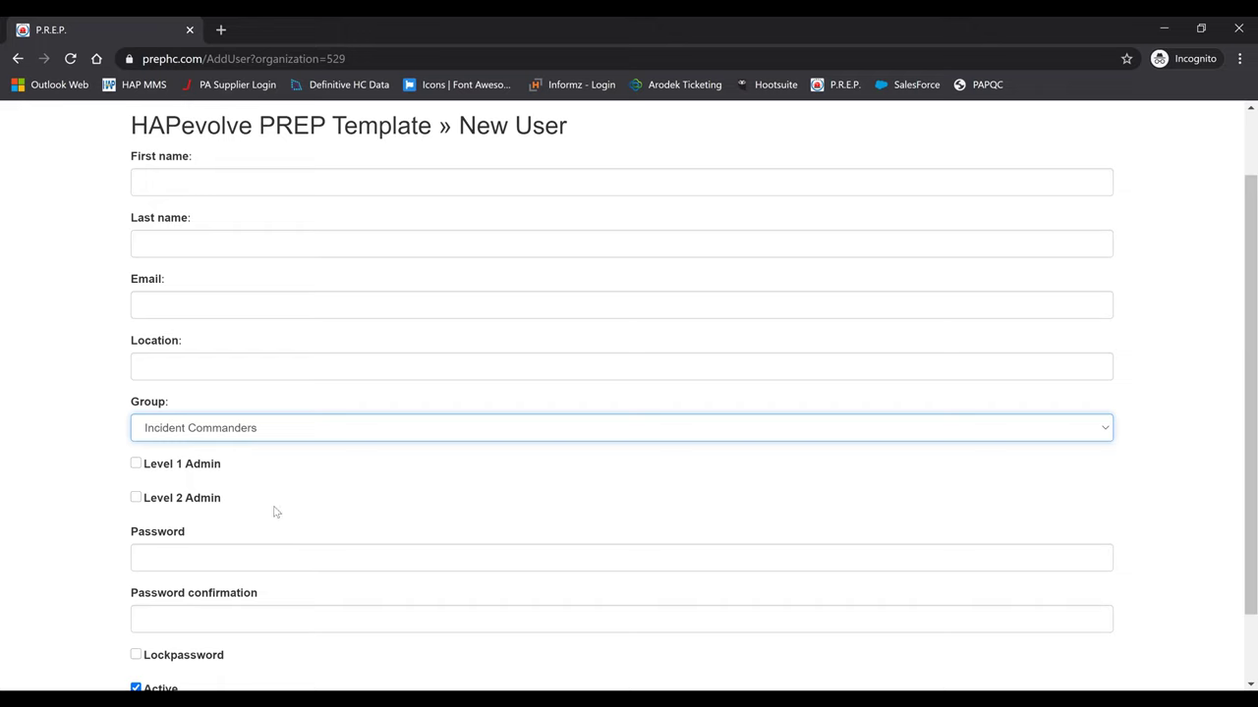
{"action": "scroll", "coordinate": [287, 499], "scroll_direction": "down", "scroll_amount": 1}
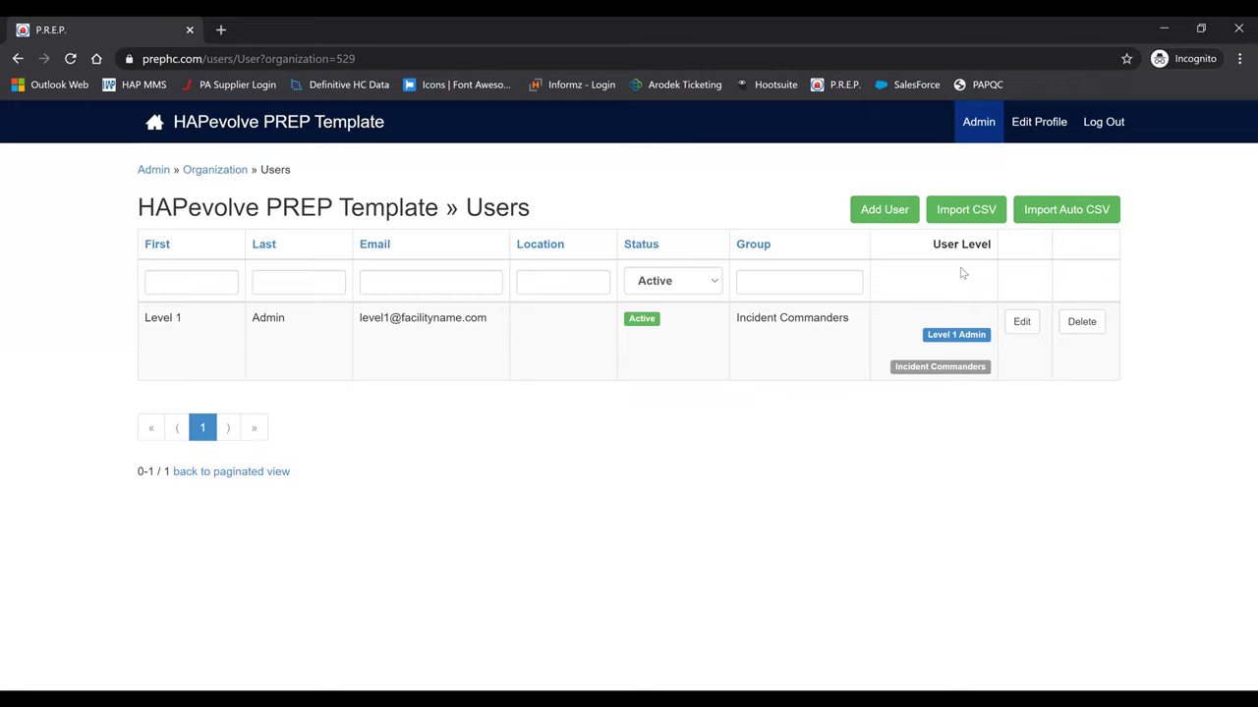
{"action": "left_click", "coordinate": [966, 210]}
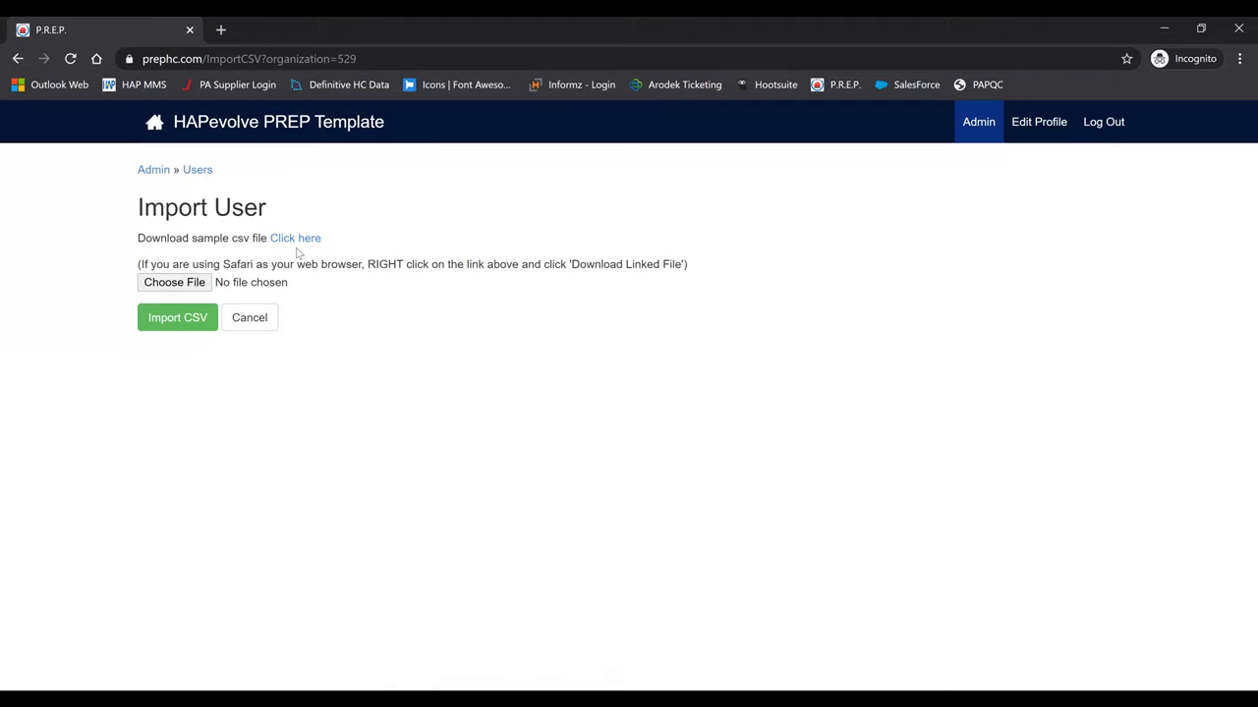
{"action": "left_click", "coordinate": [248, 328]}
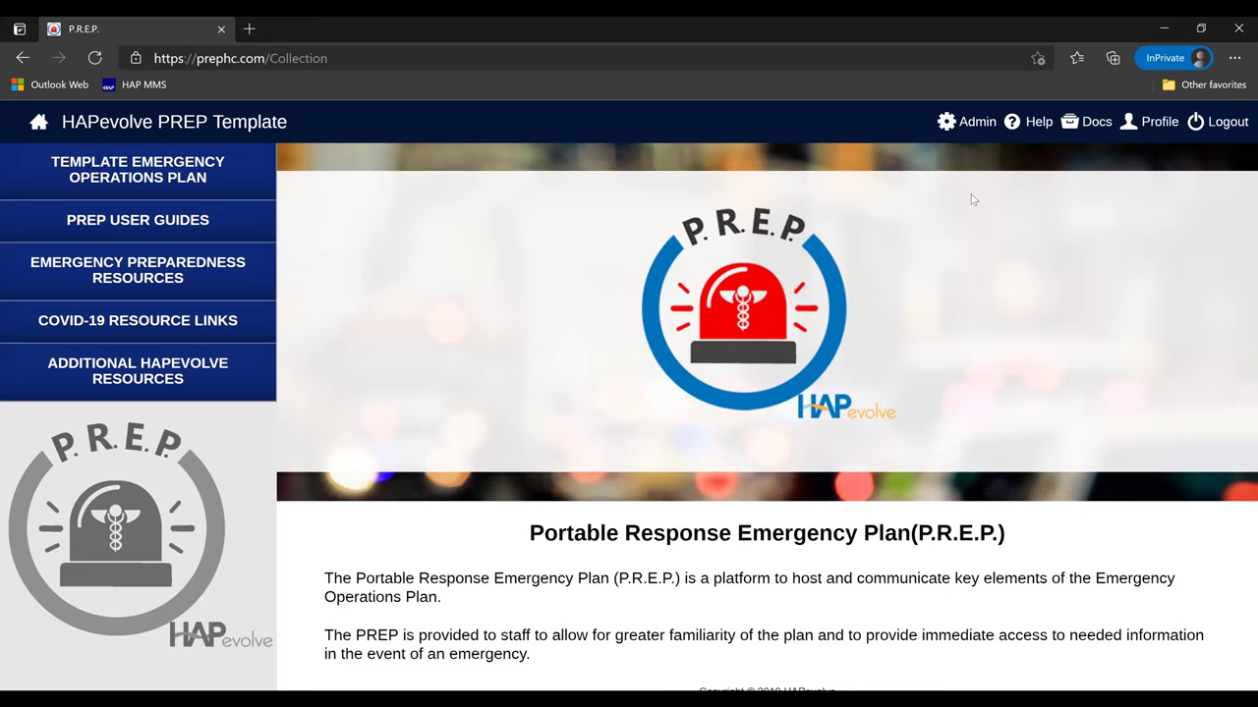
Step: Start a new folder in the HAPevolve PREP Template organization's supporting files and name it Sample Floor Plan
{"action": "left_click", "coordinate": [975, 134]}
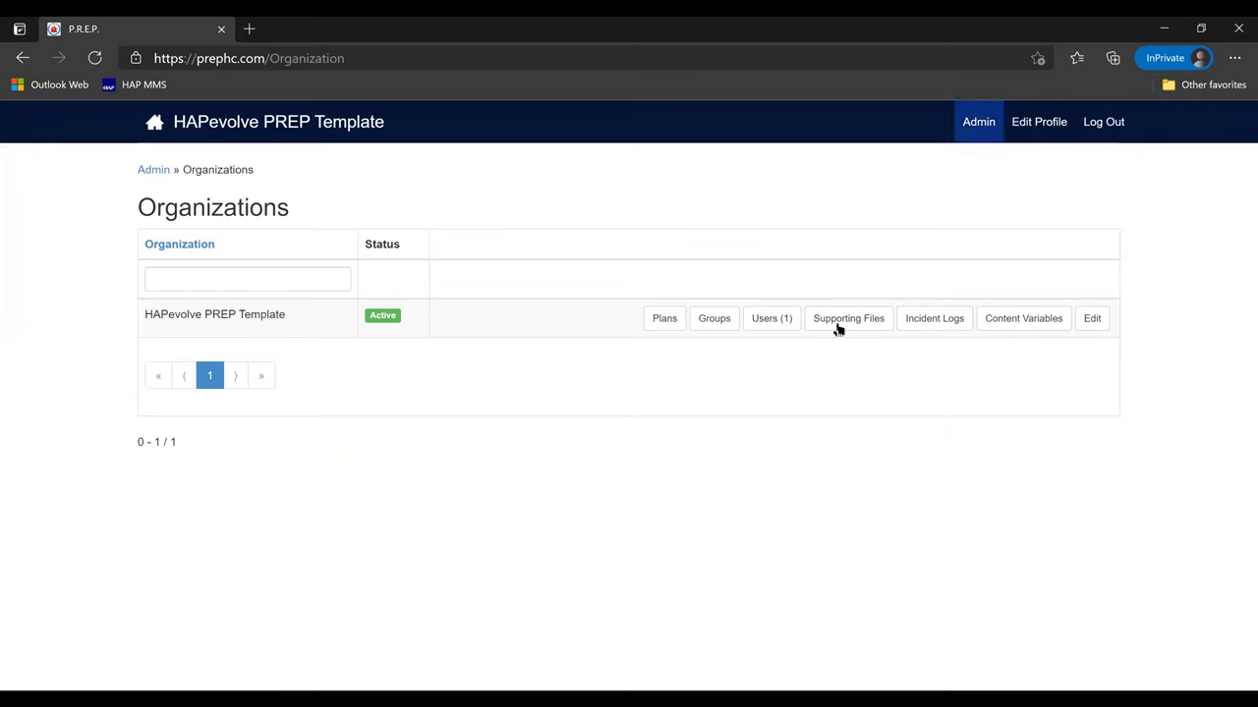
{"action": "left_click", "coordinate": [849, 320]}
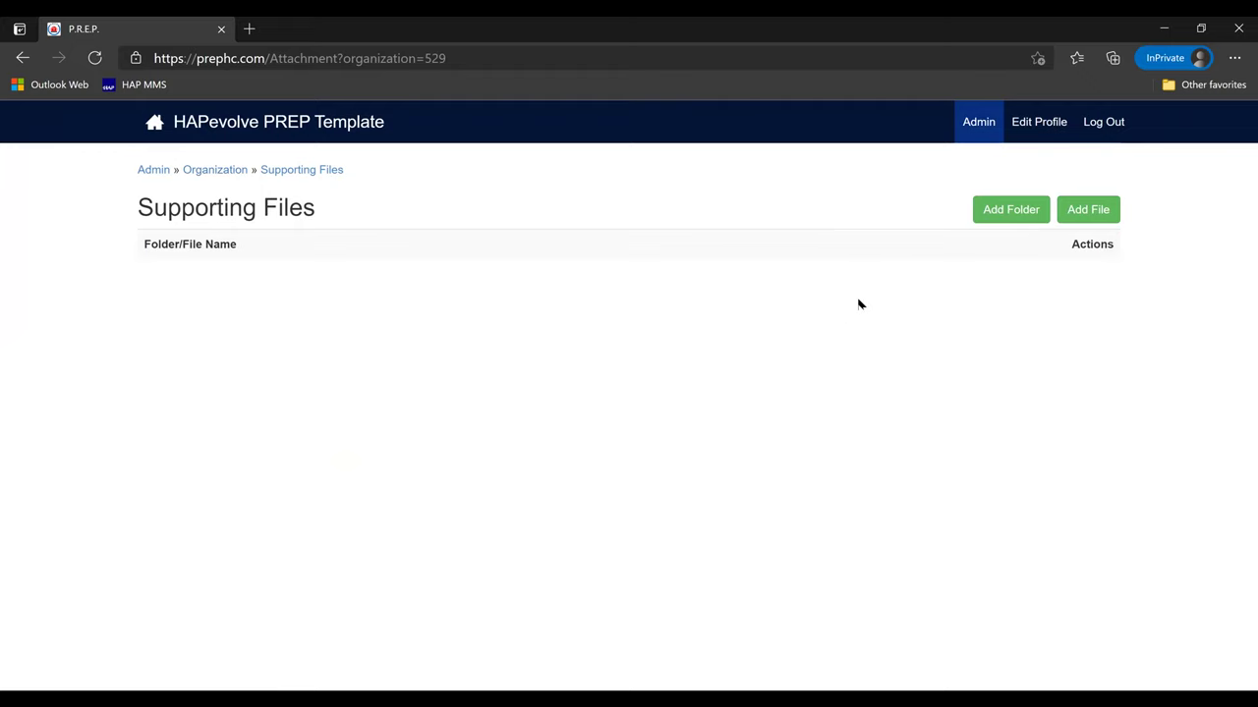
{"action": "left_click", "coordinate": [1012, 212]}
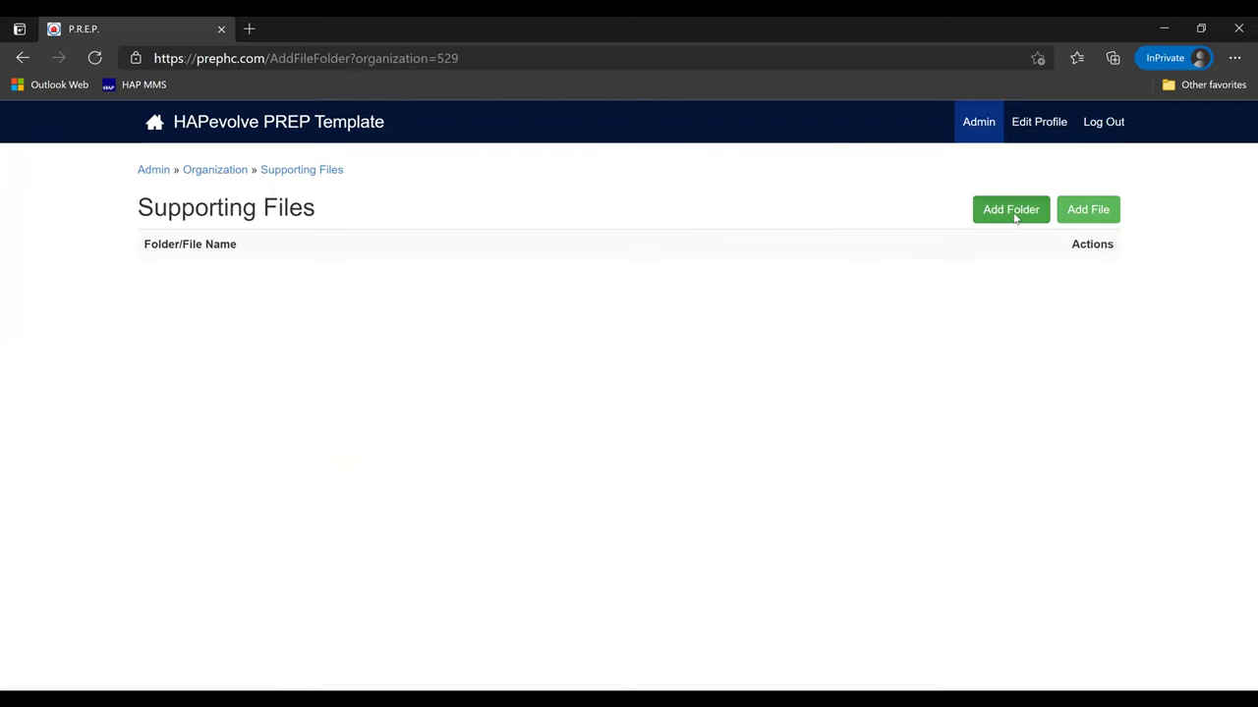
{"action": "left_click", "coordinate": [302, 257]}
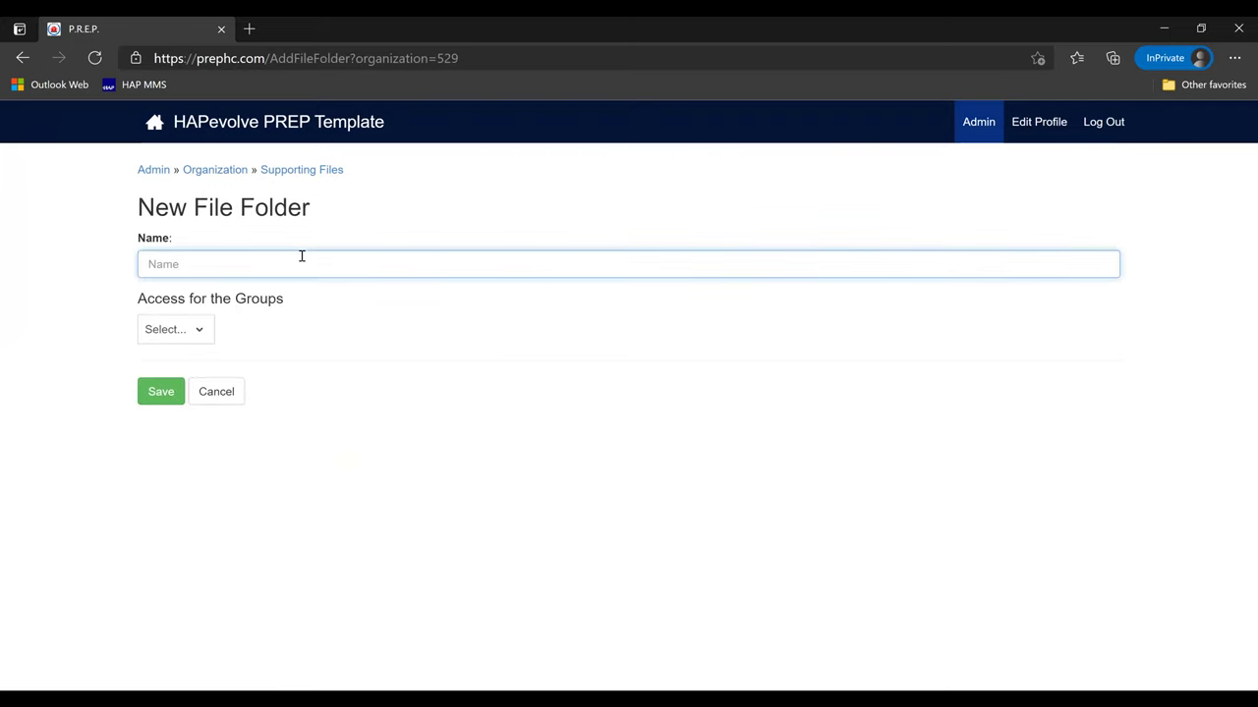
{"action": "type", "text": "Sample Floor Plan"}
Step: Give the Incident Commanders group access to the new folder and save it
{"action": "left_click", "coordinate": [305, 314]}
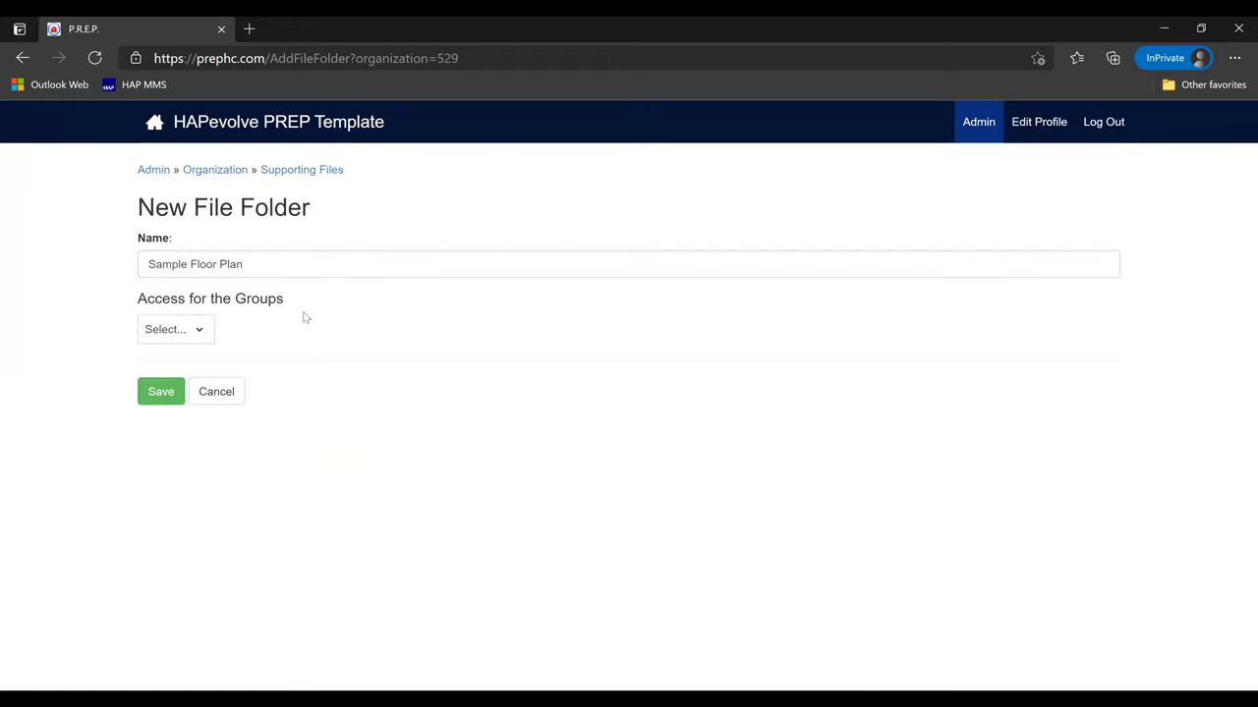
{"action": "left_click", "coordinate": [202, 334]}
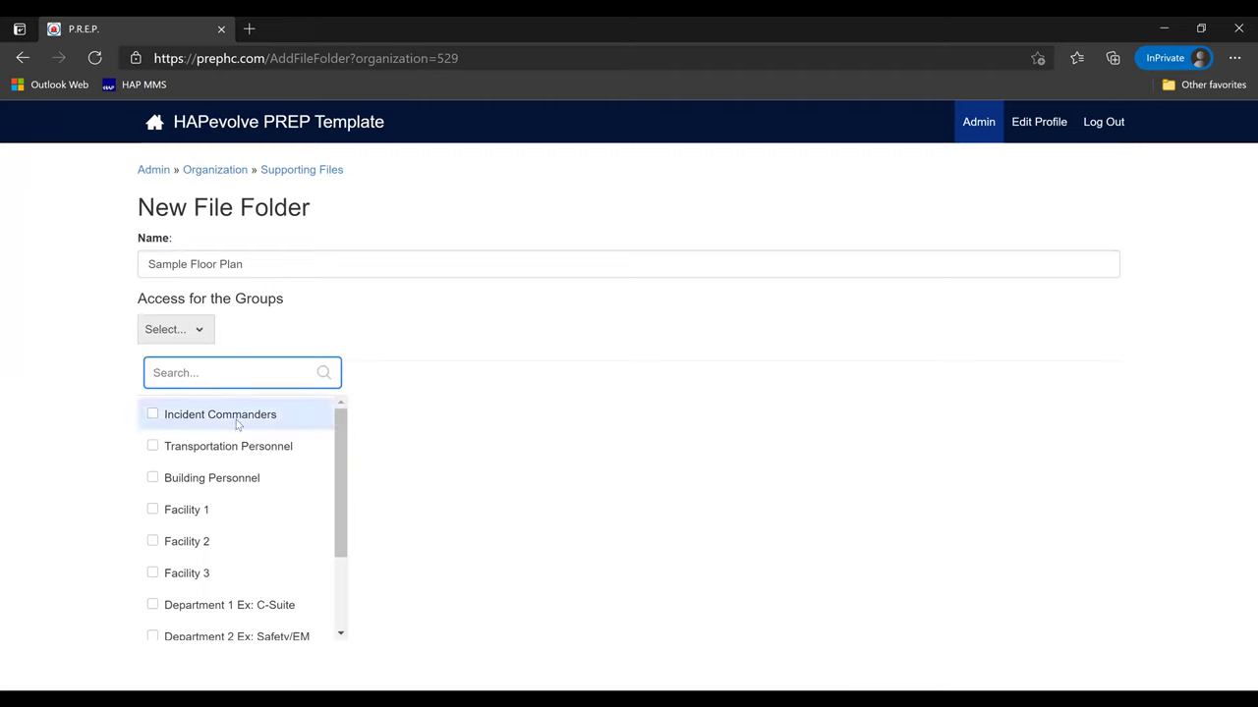
{"action": "left_click", "coordinate": [153, 414]}
{"action": "left_click", "coordinate": [468, 424]}
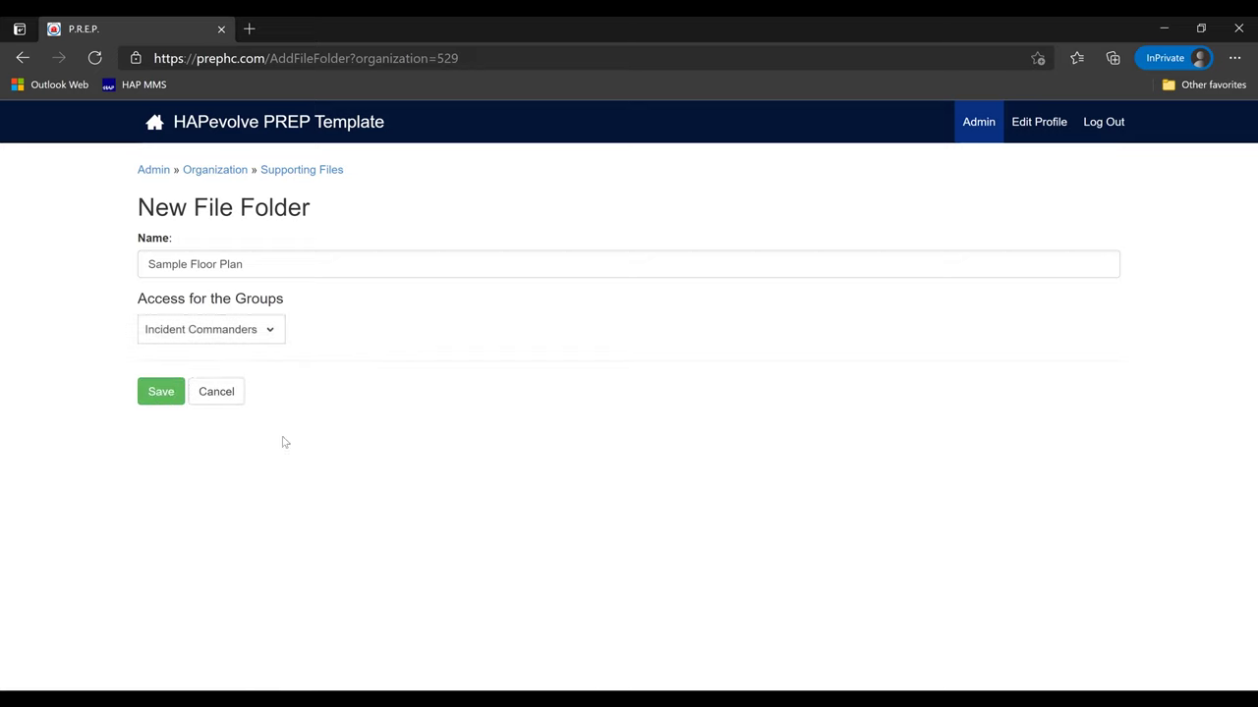
{"action": "left_click", "coordinate": [160, 394]}
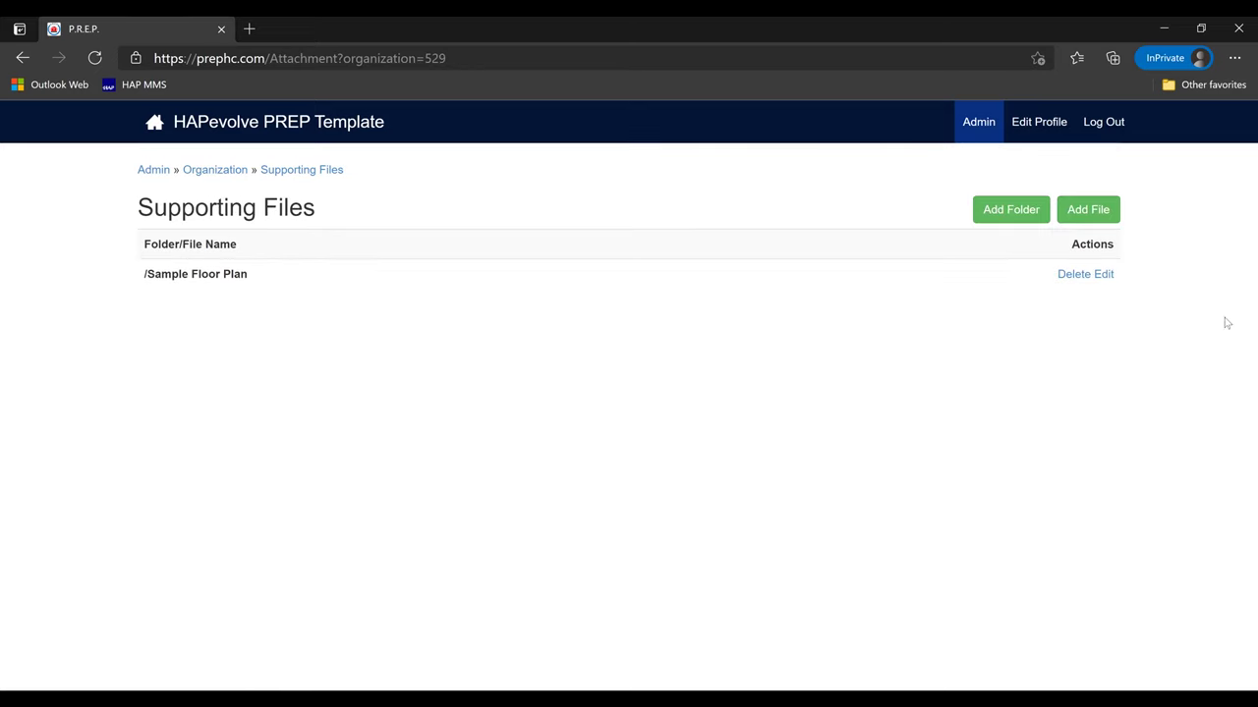
Step: Start a new supporting file and choose Sample Floor Plan.jpg from the Supporting Files folder inside PREP-Tutorial
{"action": "left_click", "coordinate": [1088, 212]}
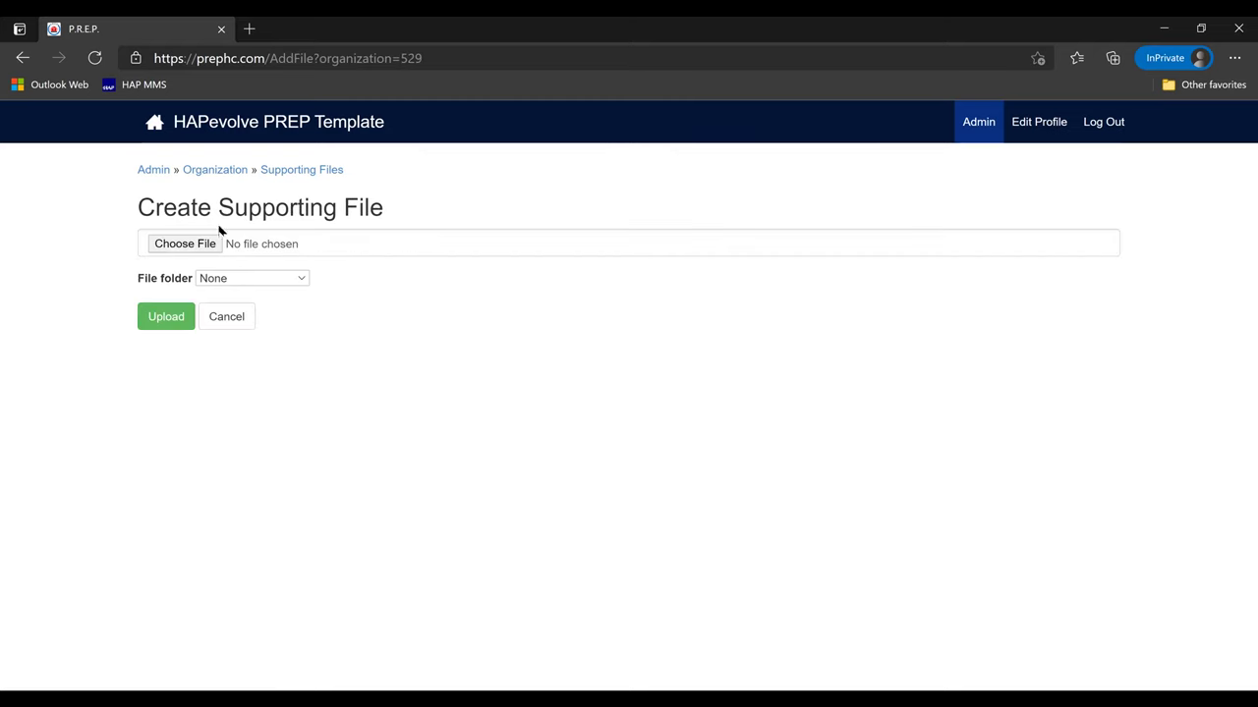
{"action": "left_click", "coordinate": [208, 243]}
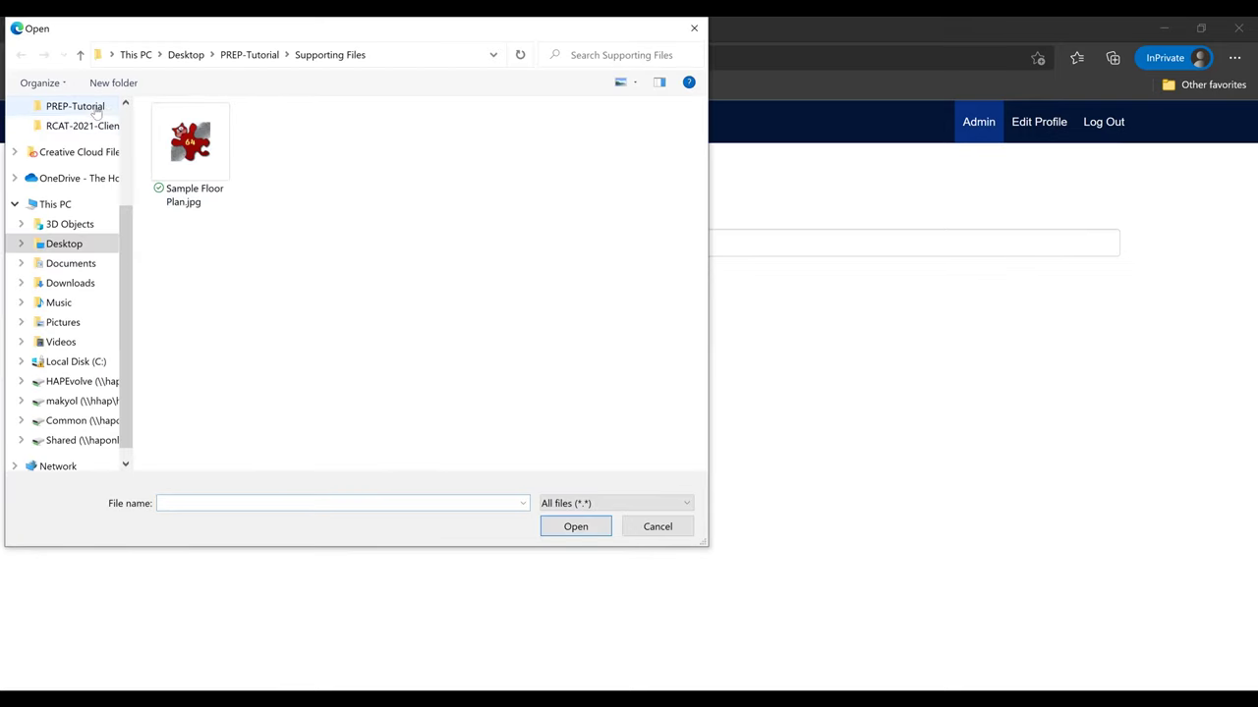
{"action": "left_click", "coordinate": [77, 105]}
{"action": "double_click", "coordinate": [202, 132]}
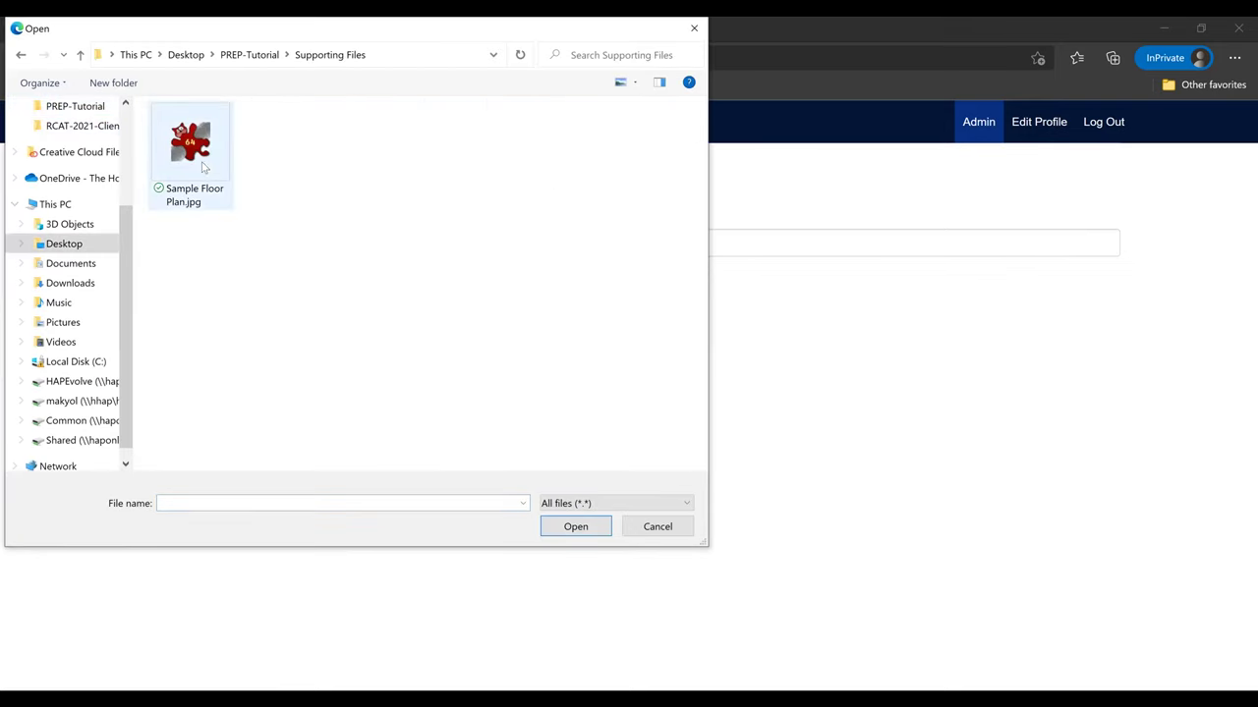
{"action": "left_click", "coordinate": [191, 152]}
{"action": "left_click", "coordinate": [598, 526]}
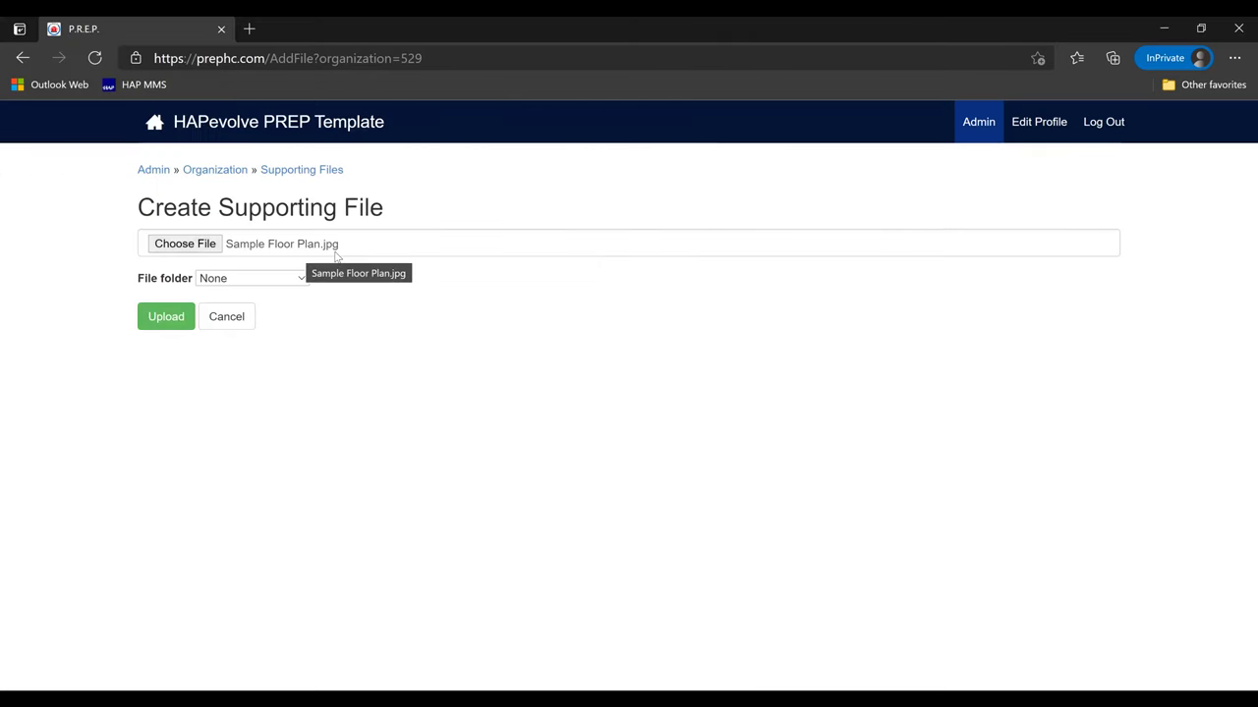
Step: Assign the chosen image to the Sample Floor Plan file folder and upload it
{"action": "left_click", "coordinate": [292, 278]}
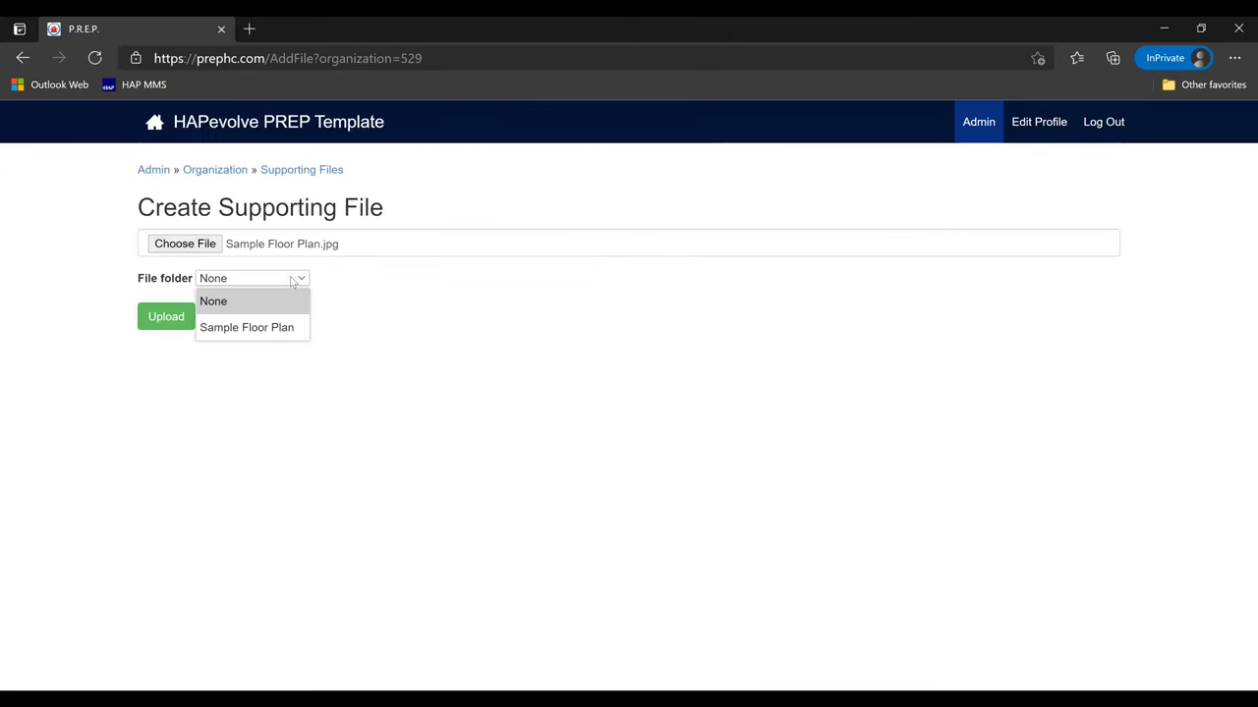
{"action": "left_click", "coordinate": [276, 330]}
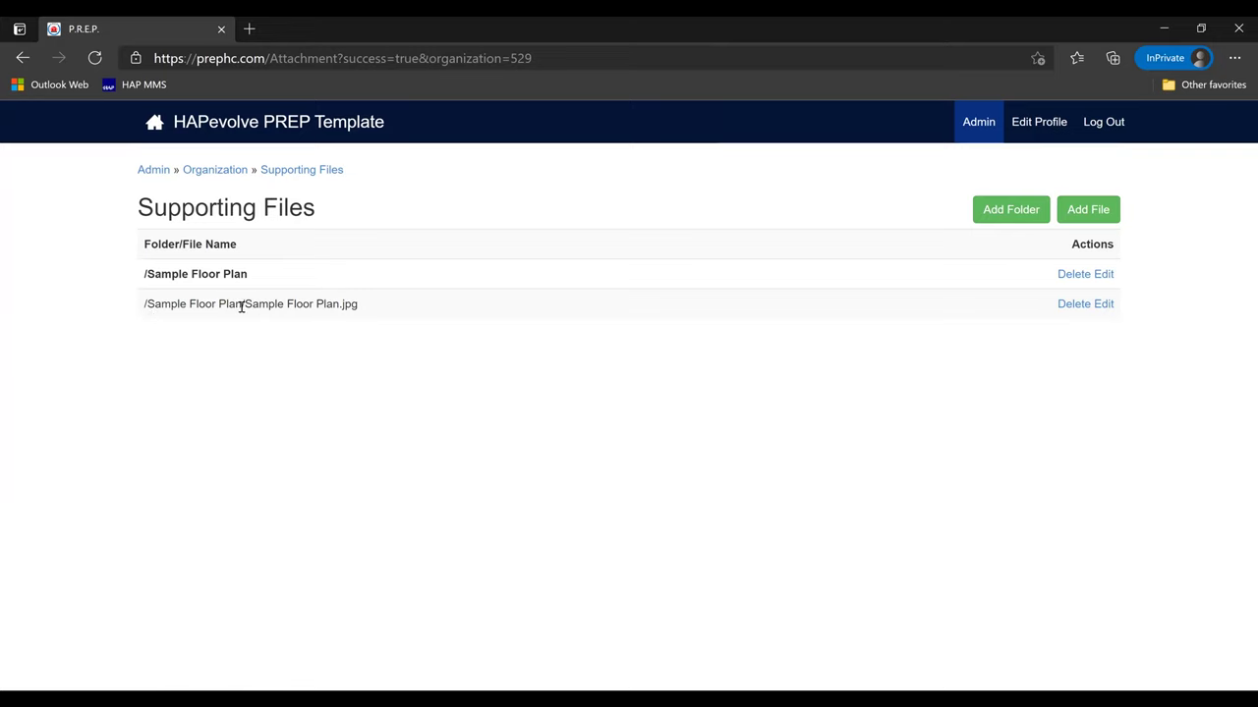
{"action": "left_click_drag", "start_coordinate": [237, 305], "coordinate": [398, 310]}
{"action": "left_click", "coordinate": [398, 310]}
Step: View Sample Floor Plan.jpg in its folder in the site's published documents, then close the folder and return to the home page
{"action": "left_click", "coordinate": [155, 131]}
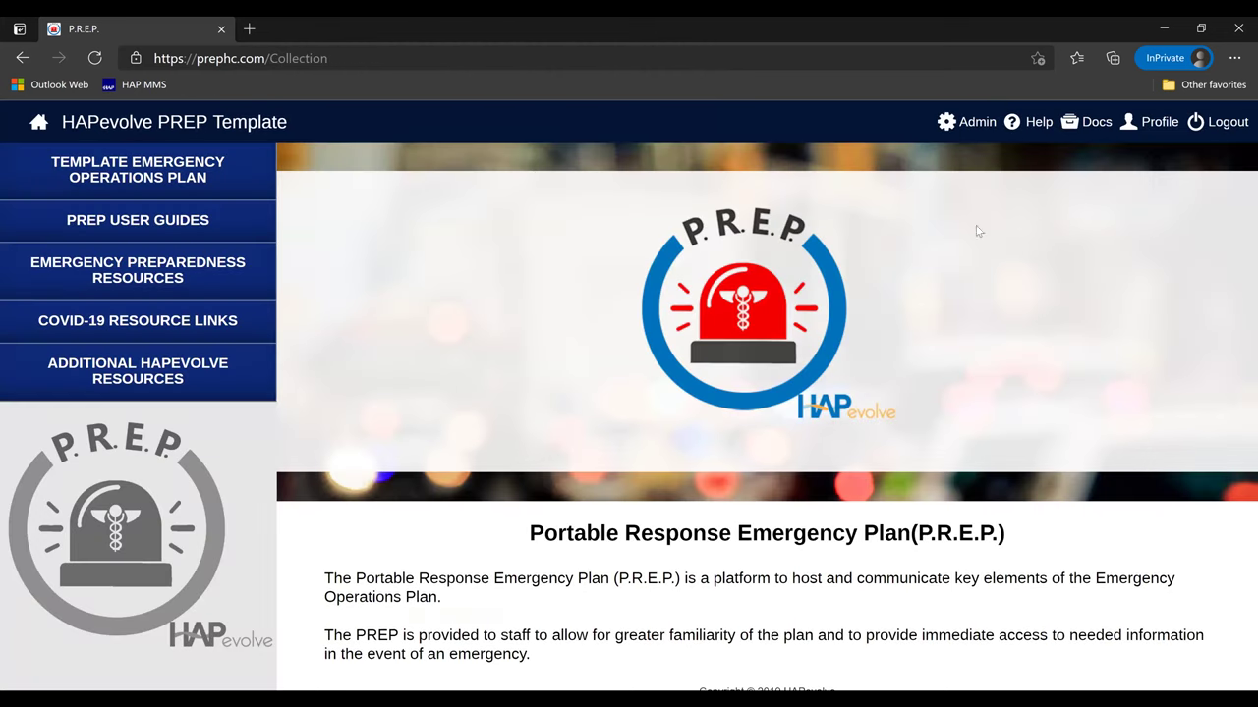
{"action": "left_click", "coordinate": [1089, 131]}
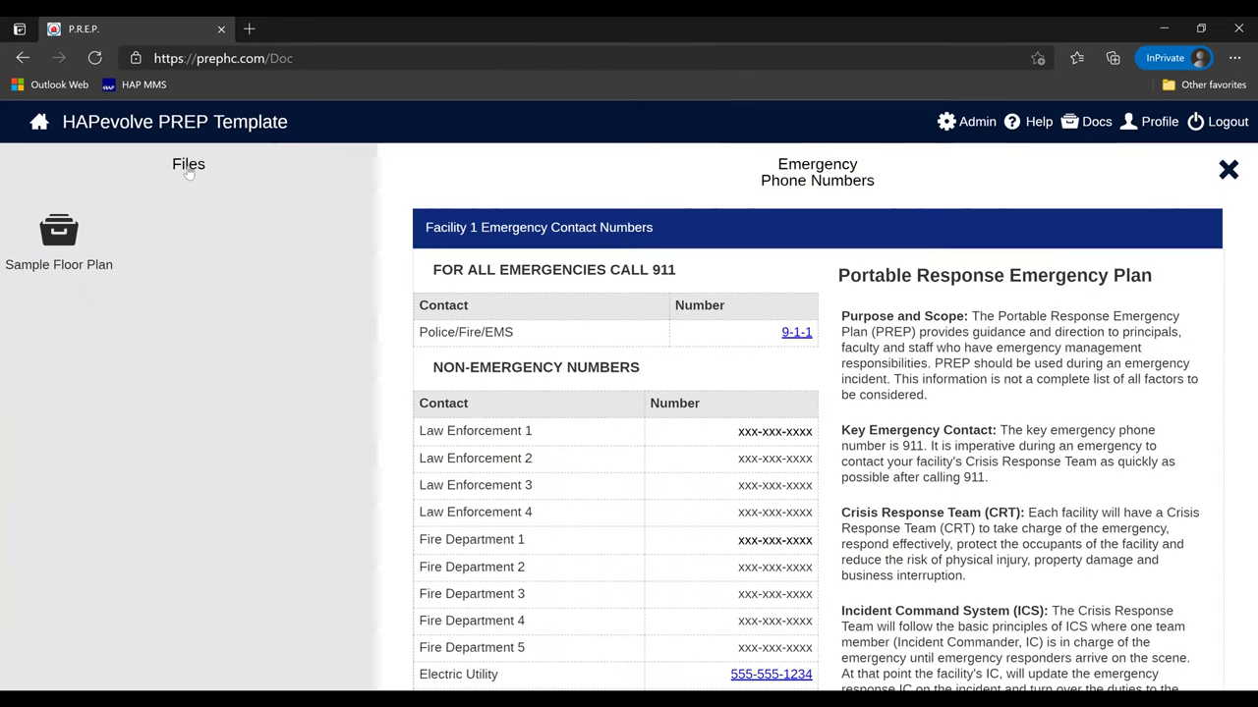
{"action": "left_click", "coordinate": [58, 238]}
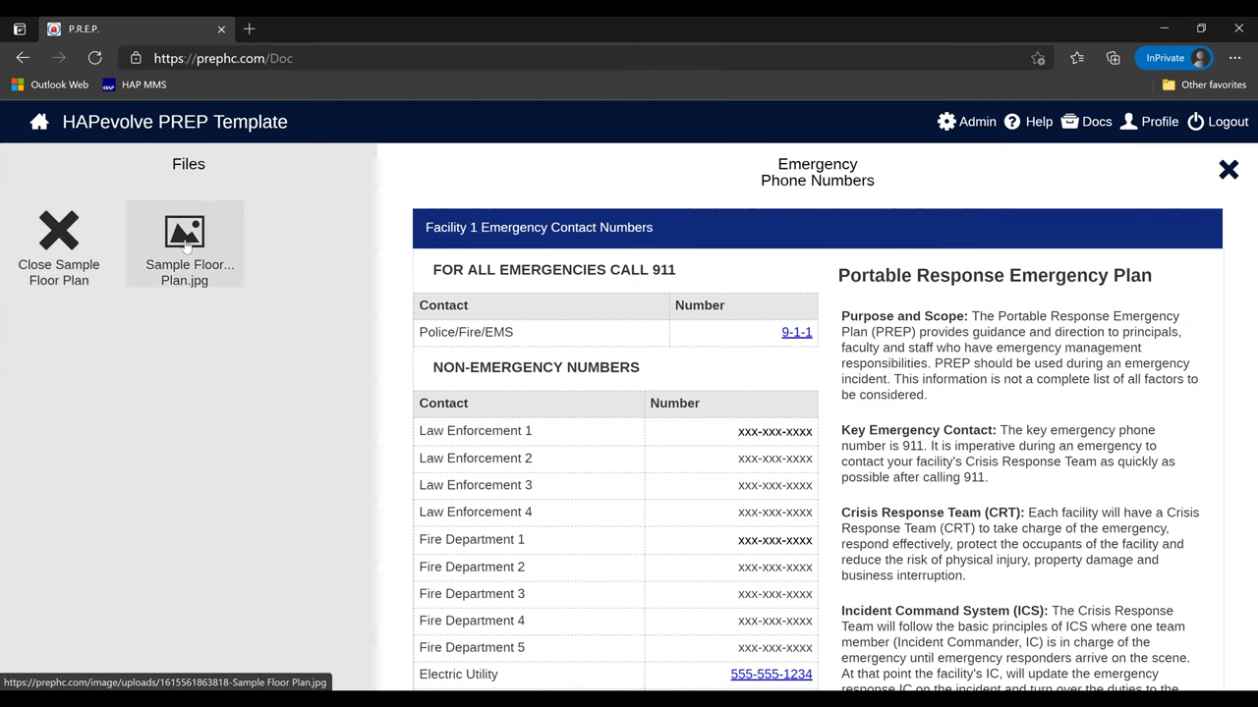
{"action": "left_click", "coordinate": [187, 244]}
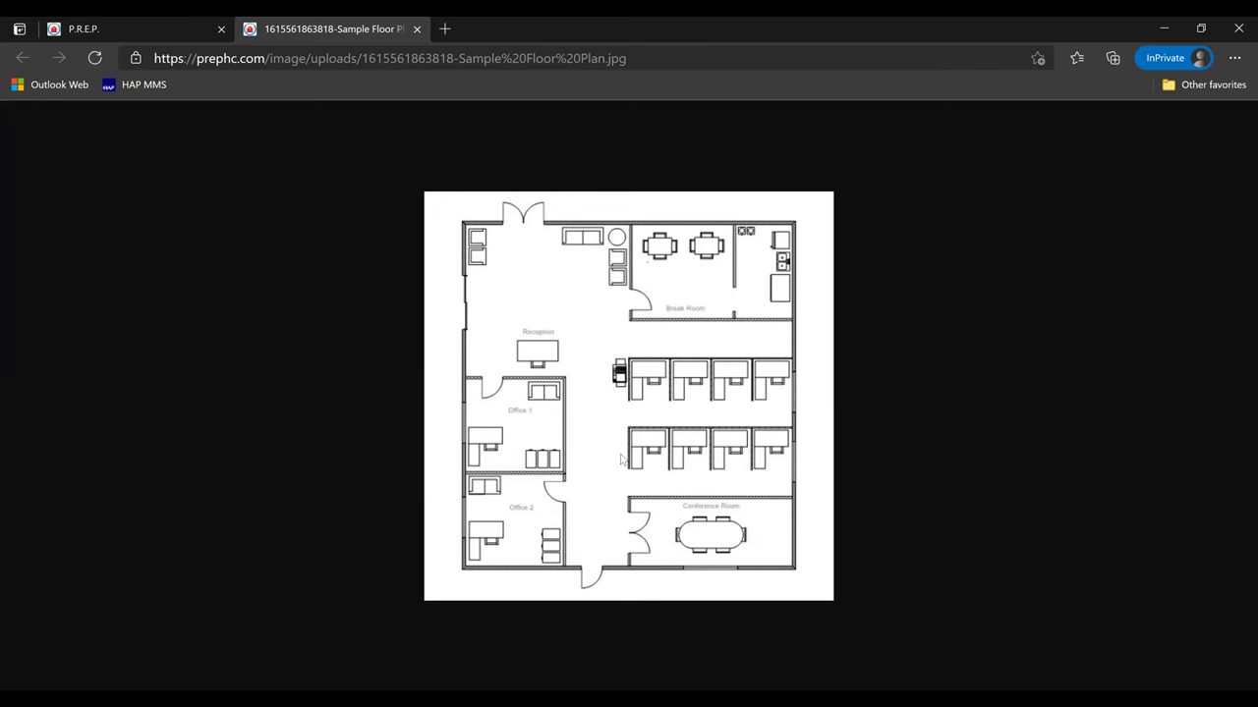
{"action": "left_click", "coordinate": [166, 28]}
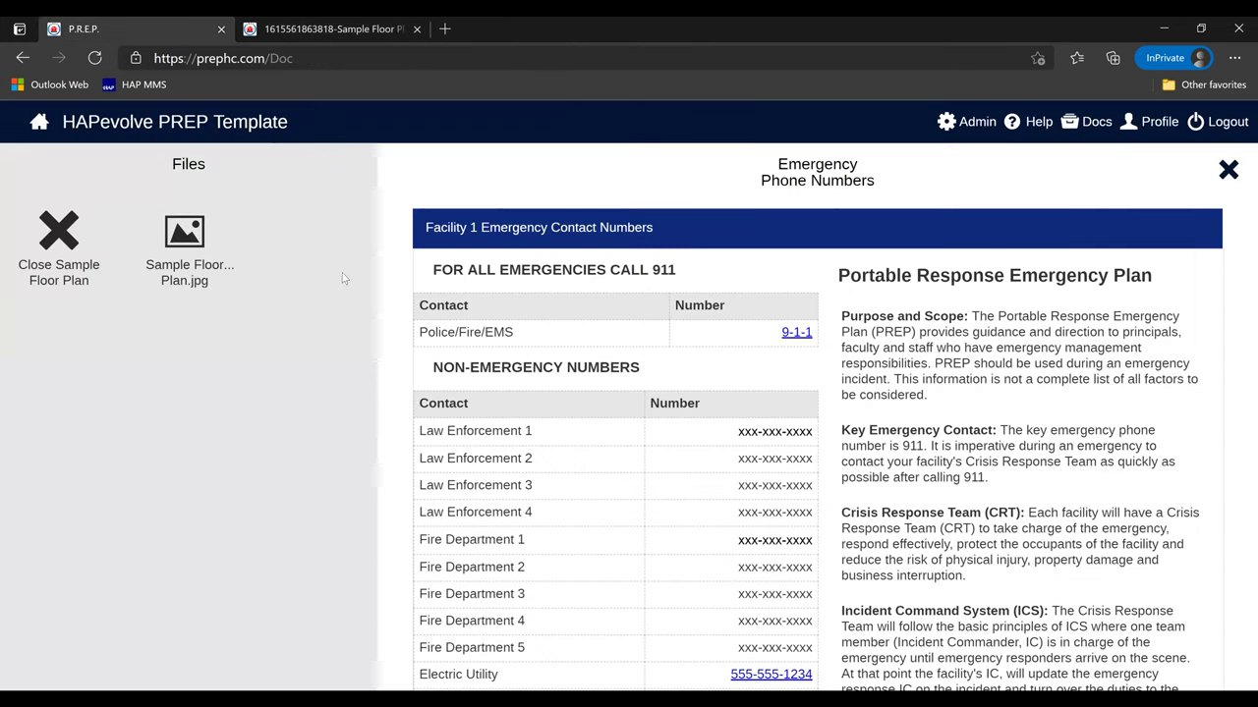
{"action": "left_click", "coordinate": [69, 235]}
{"action": "left_click", "coordinate": [1227, 170]}
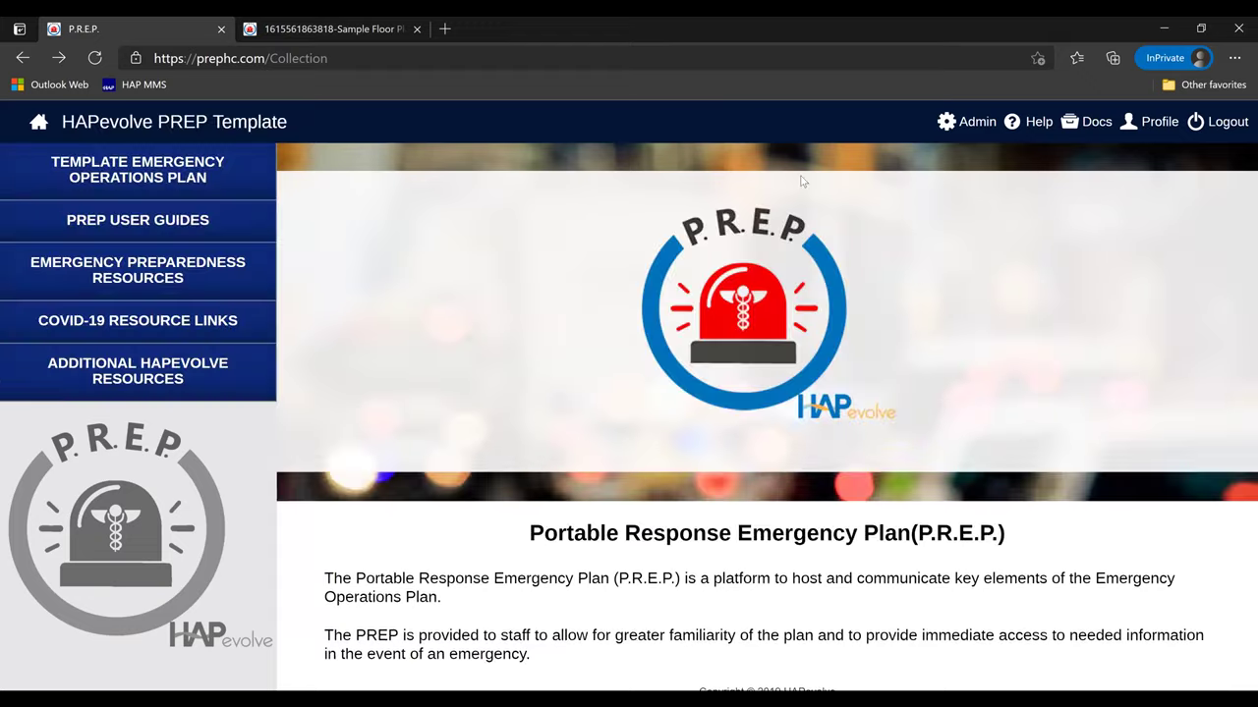